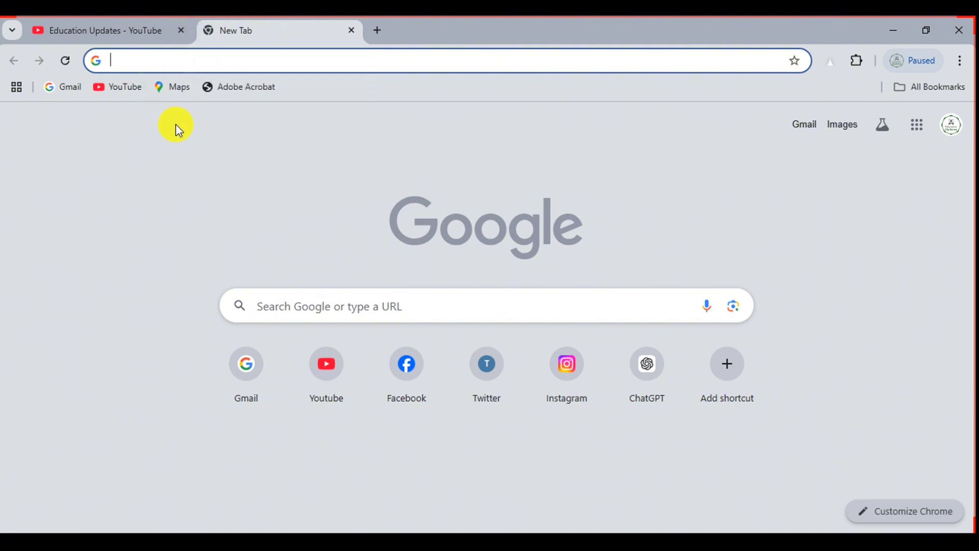
Search Google for 'kfupm scholarship', accepting the suggested 'scholarship' completion
{"action": "scroll", "coordinate": [305, 268], "scroll_direction": "up", "scroll_amount": 5}
{"action": "left_click", "coordinate": [300, 386]}
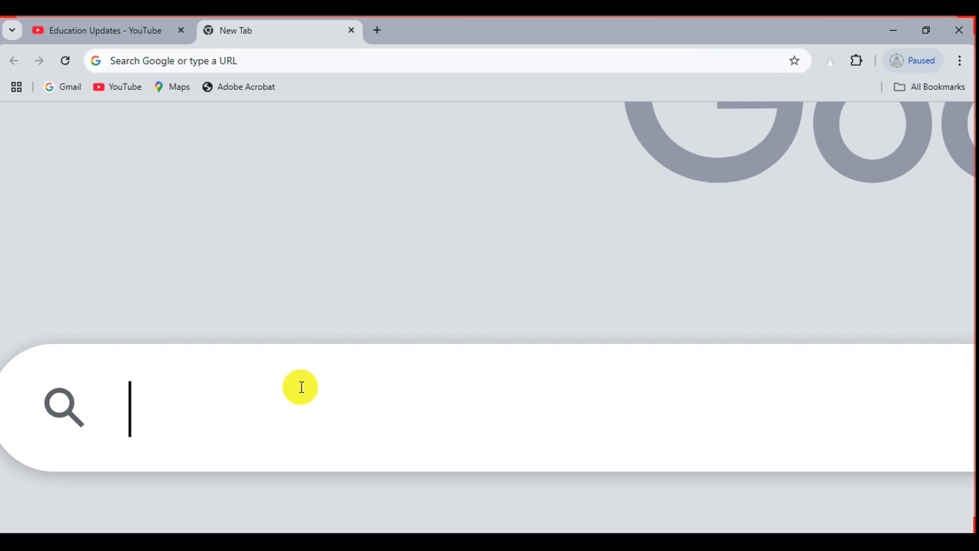
{"action": "type", "text": "KFUPM scholarship"}
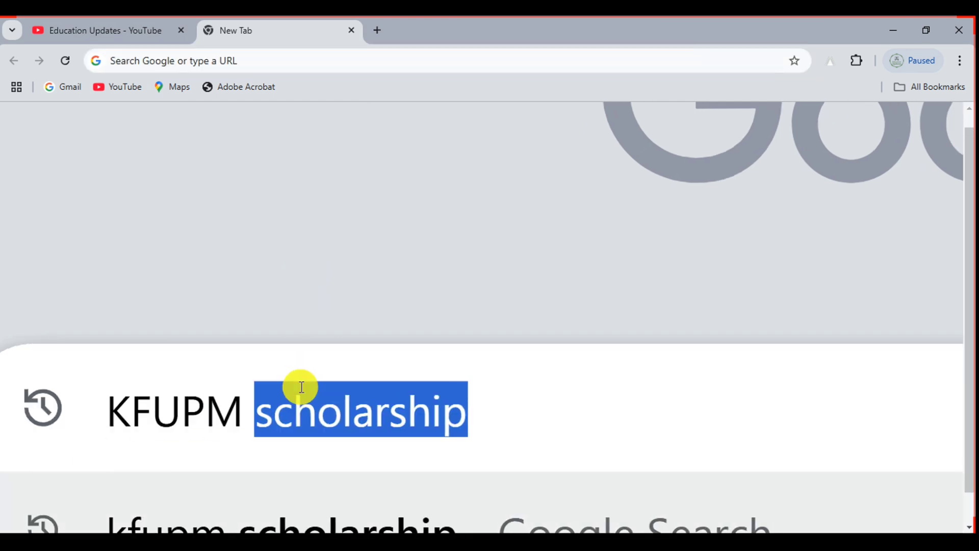
{"action": "key", "text": "Right"}
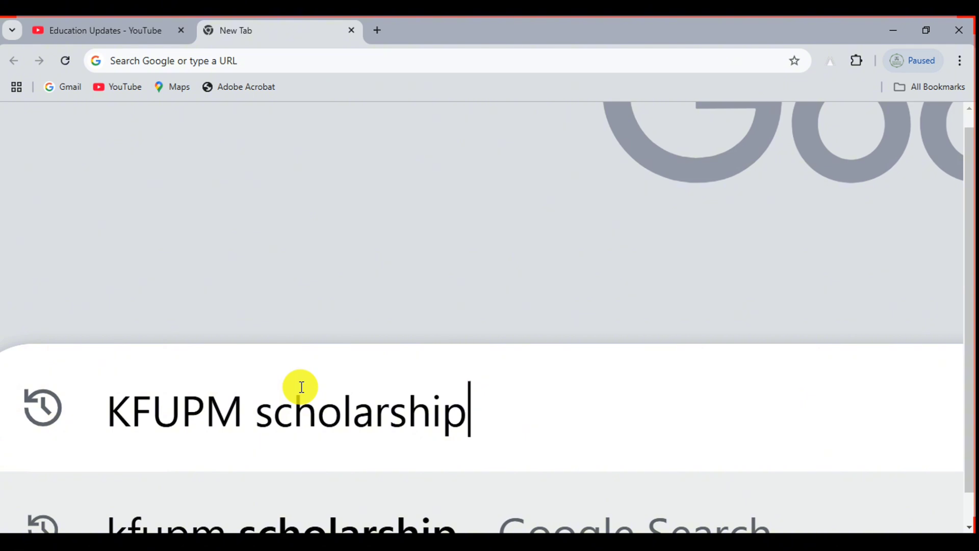
{"action": "key", "text": "Return"}
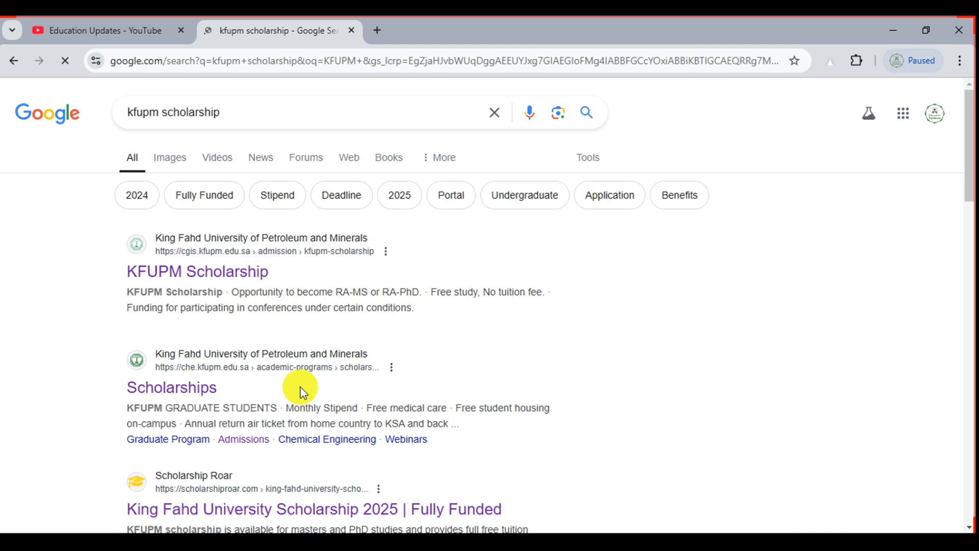
{"action": "scroll", "coordinate": [106, 231], "scroll_direction": "up", "scroll_amount": 5}
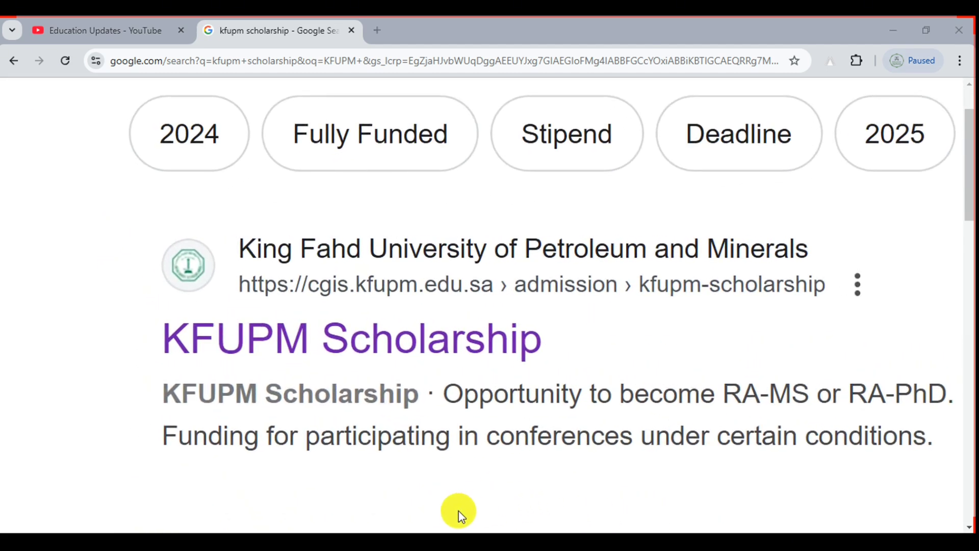
Highlight the university name and the KFUPM Scholarship result, then clear the annotations
{"action": "key", "text": "ctrl+alt+d"}
{"action": "left_click_drag", "start_coordinate": [228, 215], "coordinate": [842, 270]}
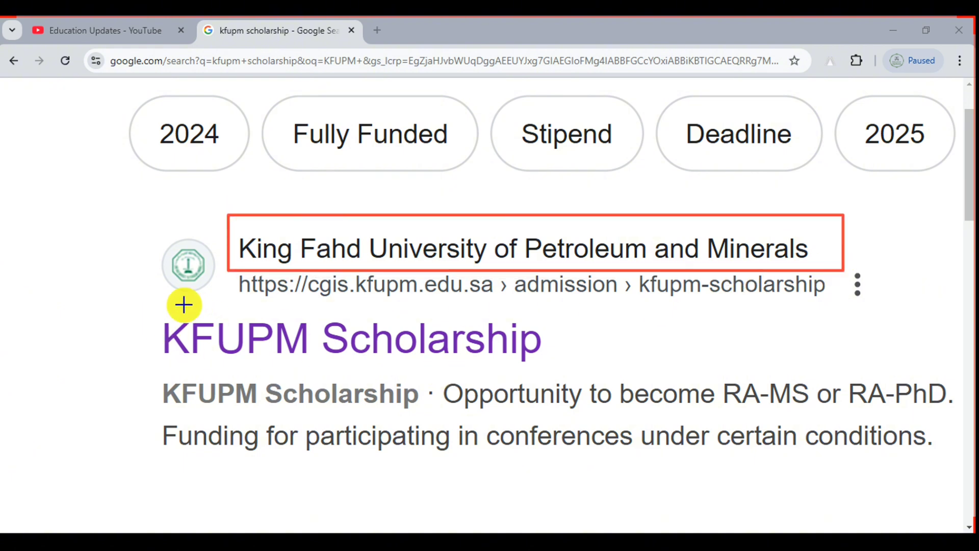
{"action": "mouse_move", "coordinate": [136, 314]}
{"action": "left_mouse_down"}
{"action": "mouse_move", "coordinate": [590, 398]}
{"action": "mouse_move", "coordinate": [591, 368]}
{"action": "left_mouse_up"}
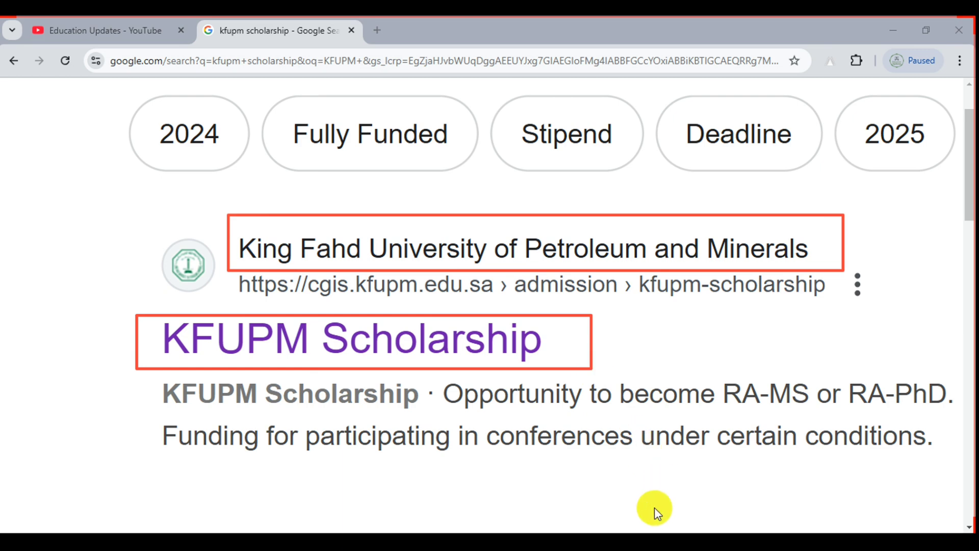
{"action": "left_click", "coordinate": [652, 512]}
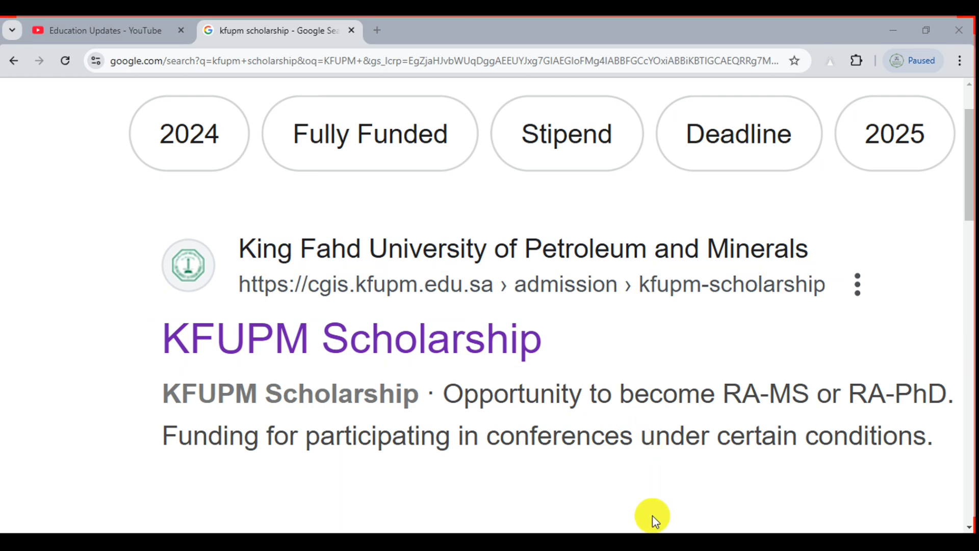
Open the KFUPM Scholarship result and go to Admission > Graduate Programs
{"action": "left_click", "coordinate": [337, 342]}
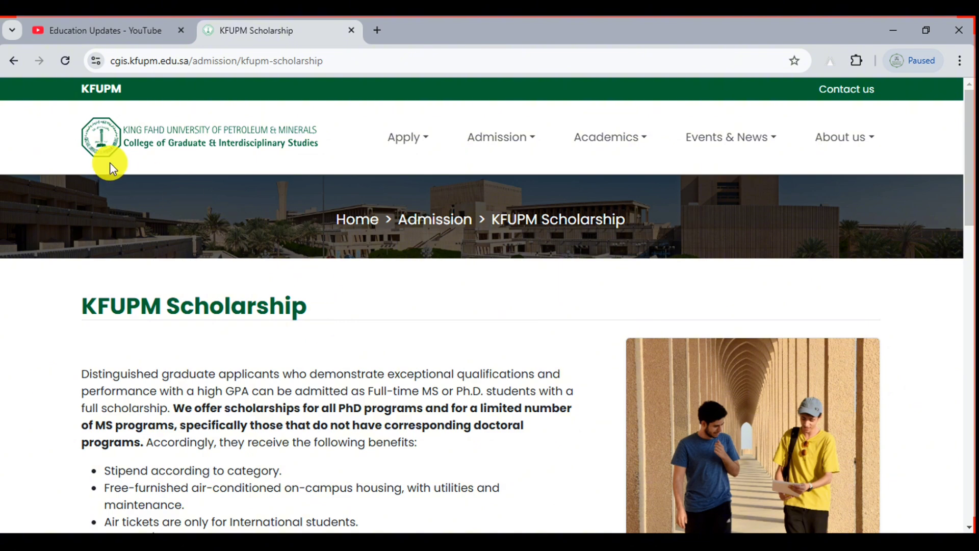
{"action": "scroll", "coordinate": [516, 115], "scroll_direction": "up", "scroll_amount": 5}
{"action": "scroll", "coordinate": [515, 117], "scroll_direction": "up", "scroll_amount": 1}
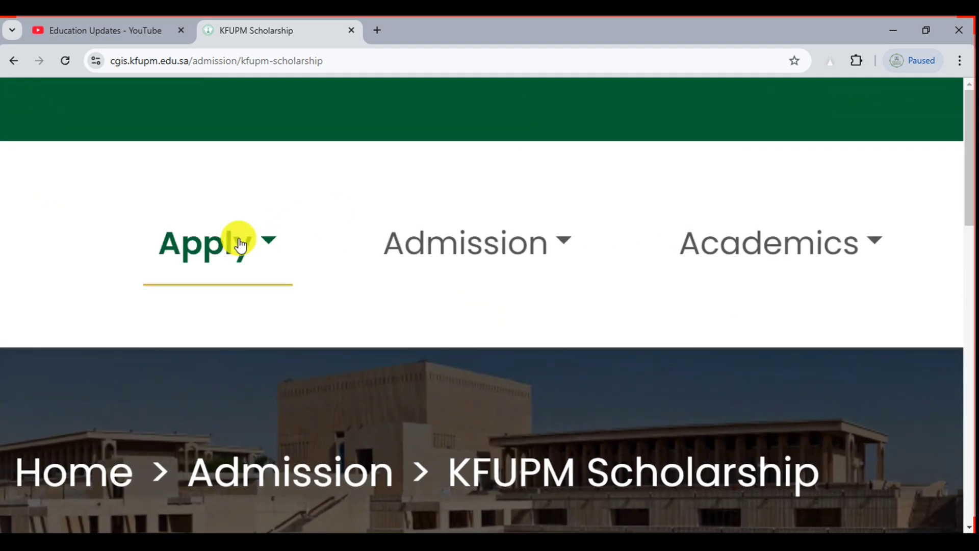
{"action": "left_click", "coordinate": [524, 253]}
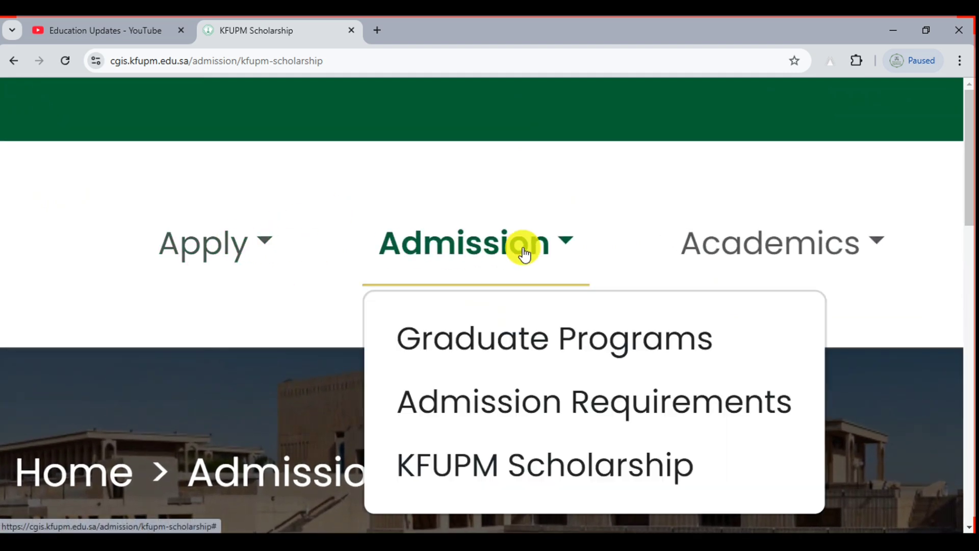
{"action": "left_click", "coordinate": [525, 337]}
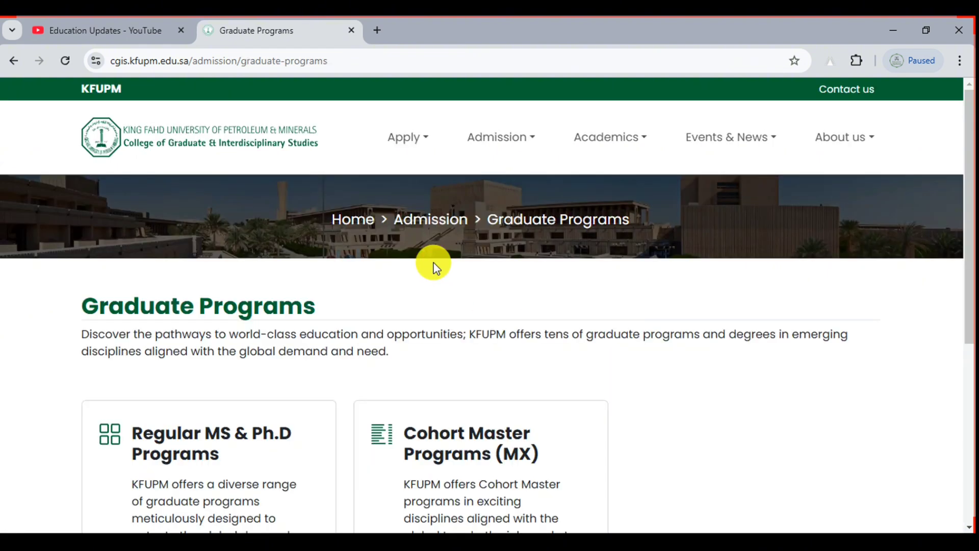
View the Regular MS & Ph.D program list in the Bulletin, then return to Graduate Programs
{"action": "left_click_drag", "start_coordinate": [969, 113], "coordinate": [967, 199]}
{"action": "scroll", "coordinate": [54, 415], "scroll_direction": "up", "scroll_amount": 5}
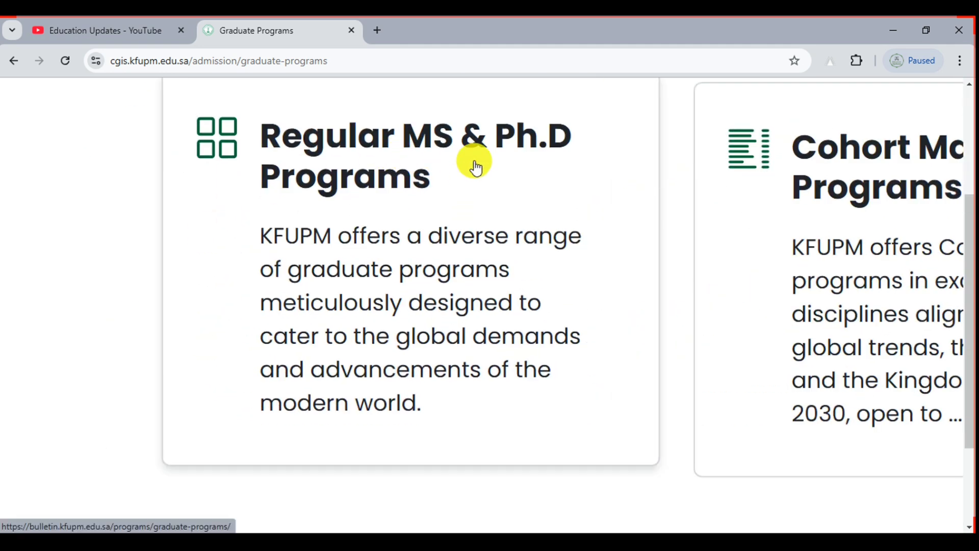
{"action": "left_click", "coordinate": [418, 150]}
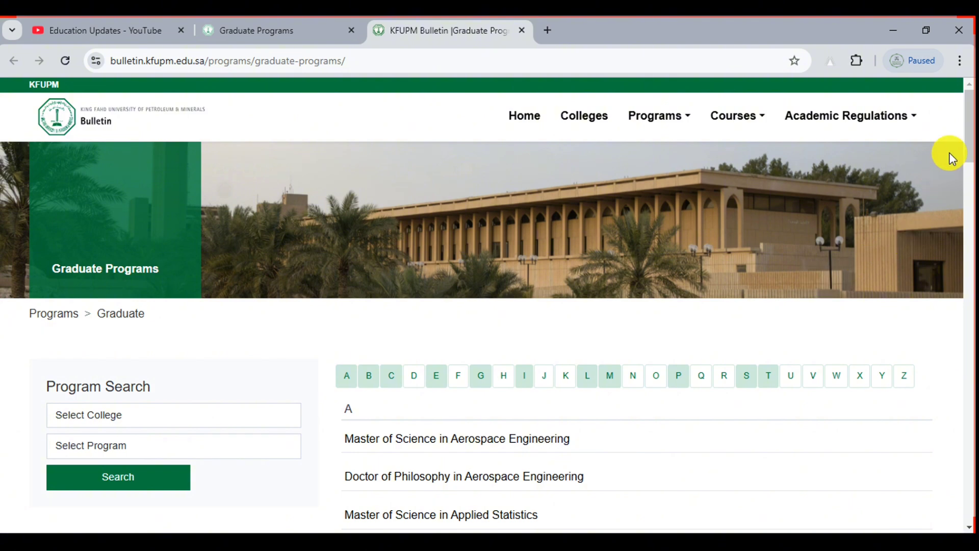
{"action": "left_click_drag", "start_coordinate": [967, 126], "coordinate": [961, 61]}
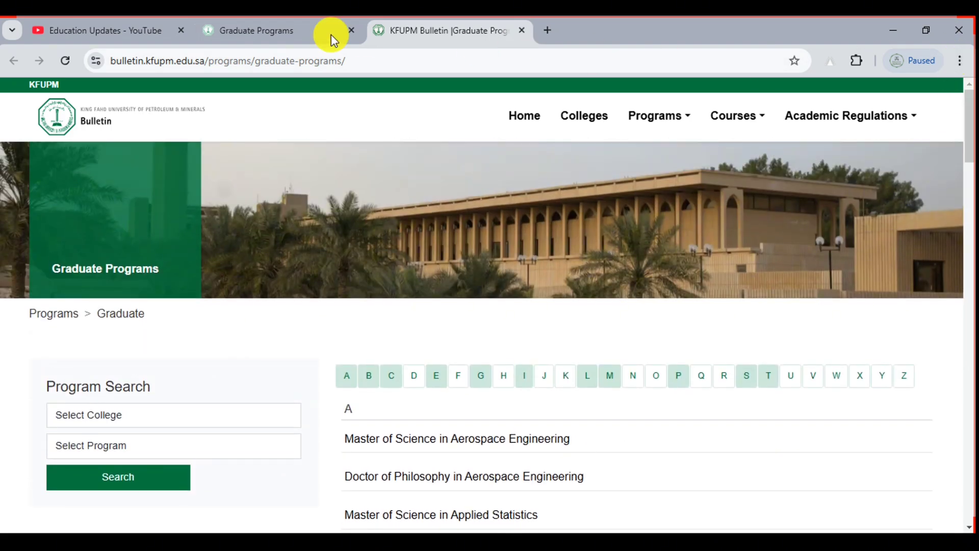
{"action": "left_click", "coordinate": [310, 31]}
Return to the CGIS home page, close the Bulletin tab and highlight the college title
{"action": "scroll", "coordinate": [234, 301], "scroll_direction": "down", "scroll_amount": 5}
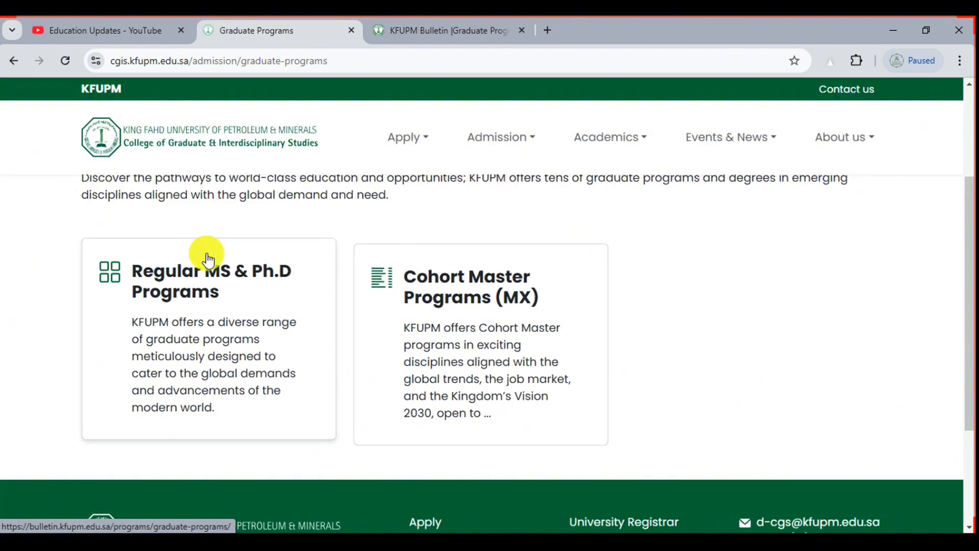
{"action": "left_click", "coordinate": [202, 144]}
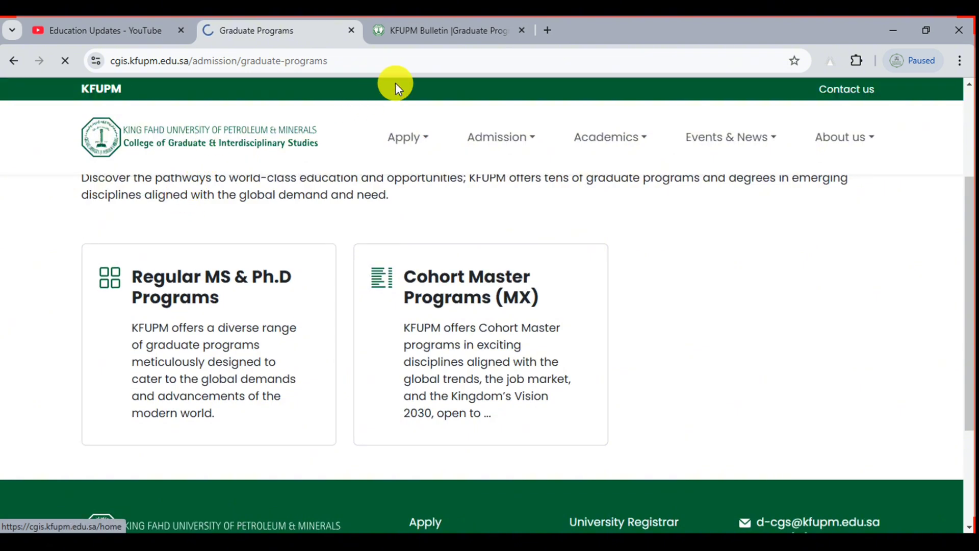
{"action": "left_click", "coordinate": [521, 30]}
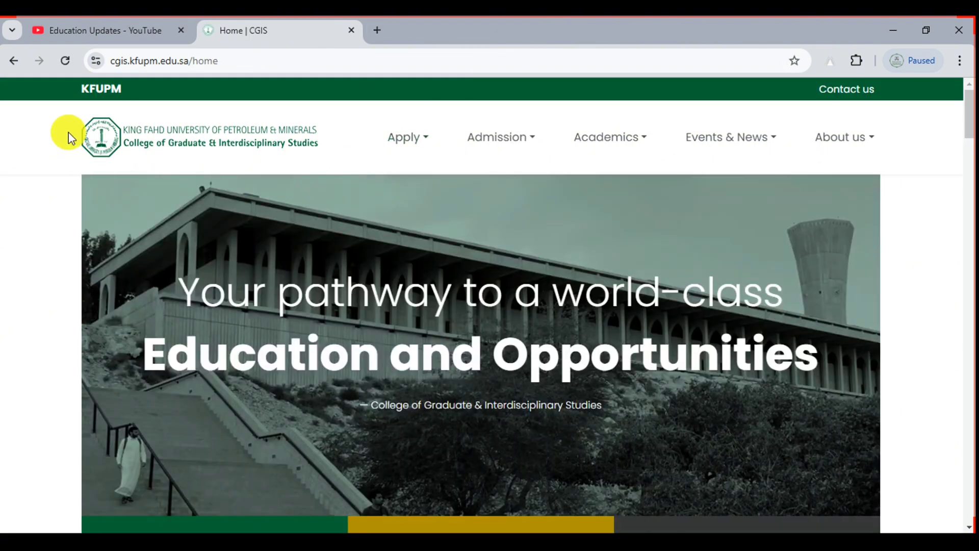
{"action": "scroll", "coordinate": [68, 133], "scroll_direction": "up", "scroll_amount": 5}
{"action": "scroll", "coordinate": [69, 133], "scroll_direction": "up", "scroll_amount": 2}
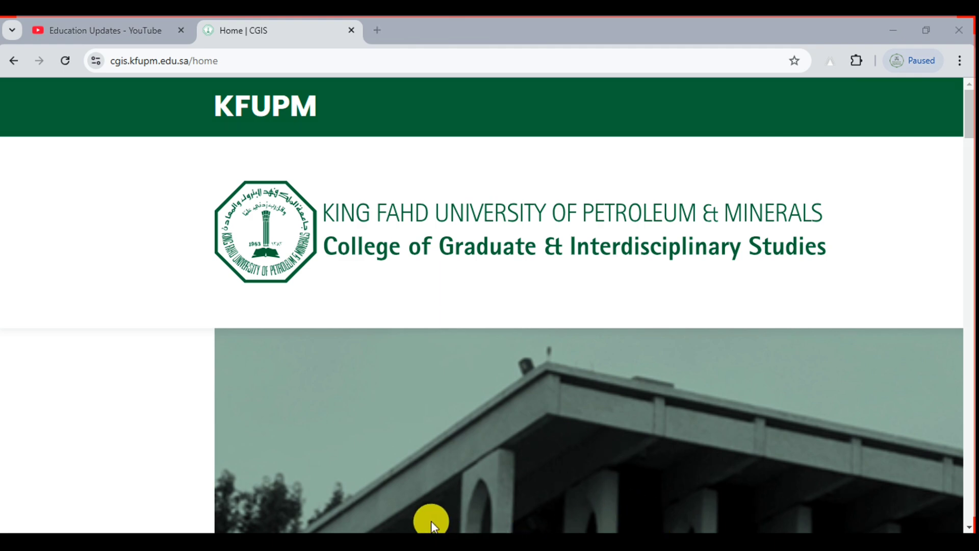
{"action": "left_click_drag", "start_coordinate": [149, 164], "coordinate": [861, 291]}
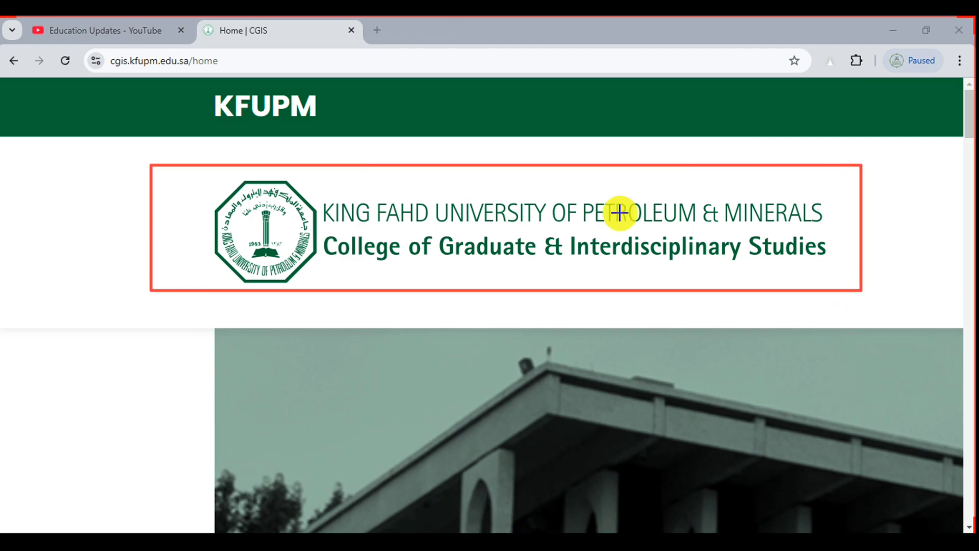
{"action": "left_click", "coordinate": [652, 518]}
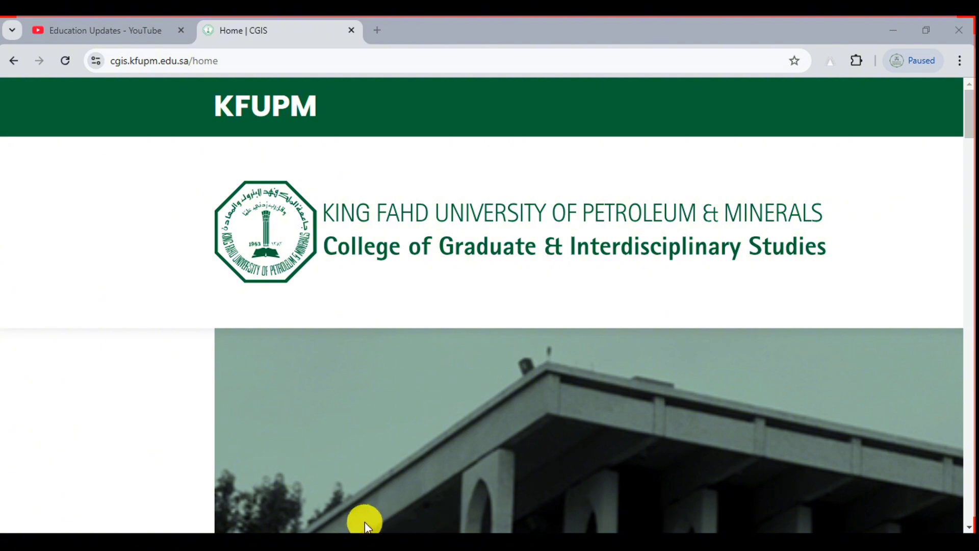
Highlight the Regular MS & Ph.D card, its 12 December 2024 closing date and Apply button
{"action": "scroll", "coordinate": [296, 309], "scroll_direction": "down", "scroll_amount": 5}
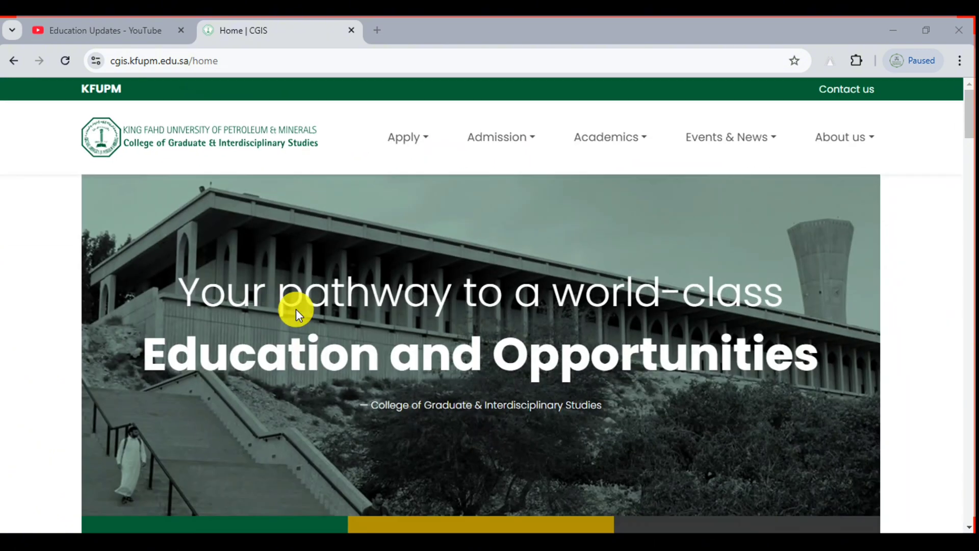
{"action": "left_click_drag", "start_coordinate": [966, 124], "coordinate": [971, 156]}
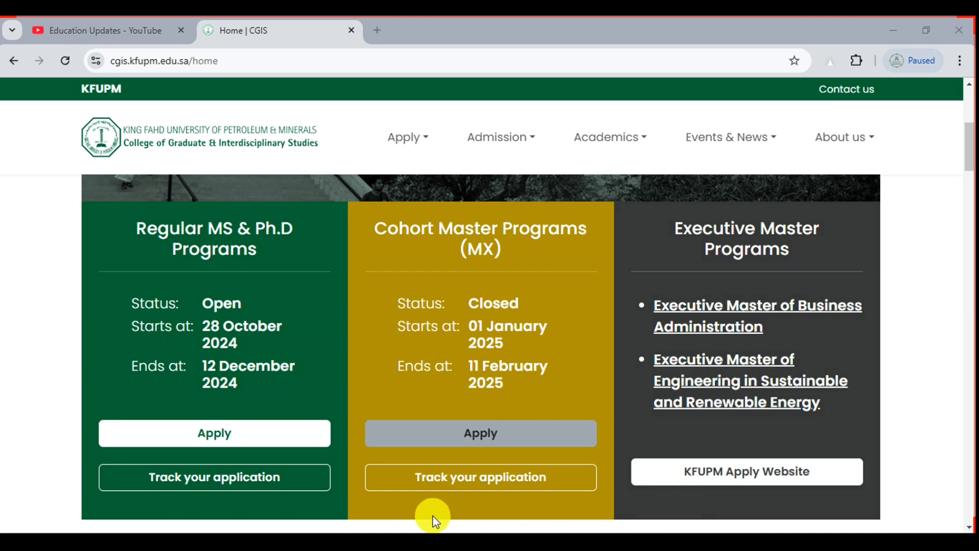
{"action": "mouse_move", "coordinate": [82, 198]}
{"action": "left_mouse_down"}
{"action": "mouse_move", "coordinate": [319, 454]}
{"action": "mouse_move", "coordinate": [346, 512]}
{"action": "left_mouse_up"}
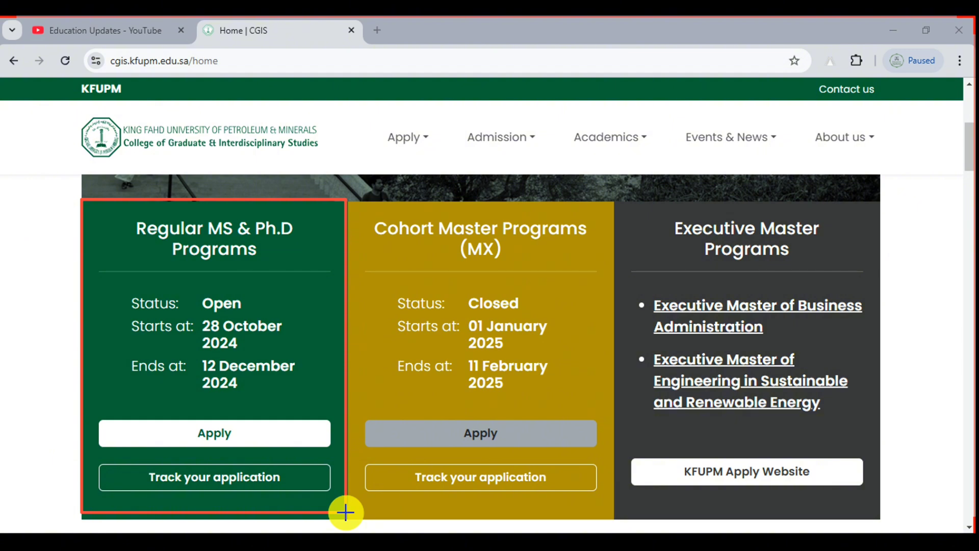
{"action": "left_click_drag", "start_coordinate": [113, 347], "coordinate": [317, 405]}
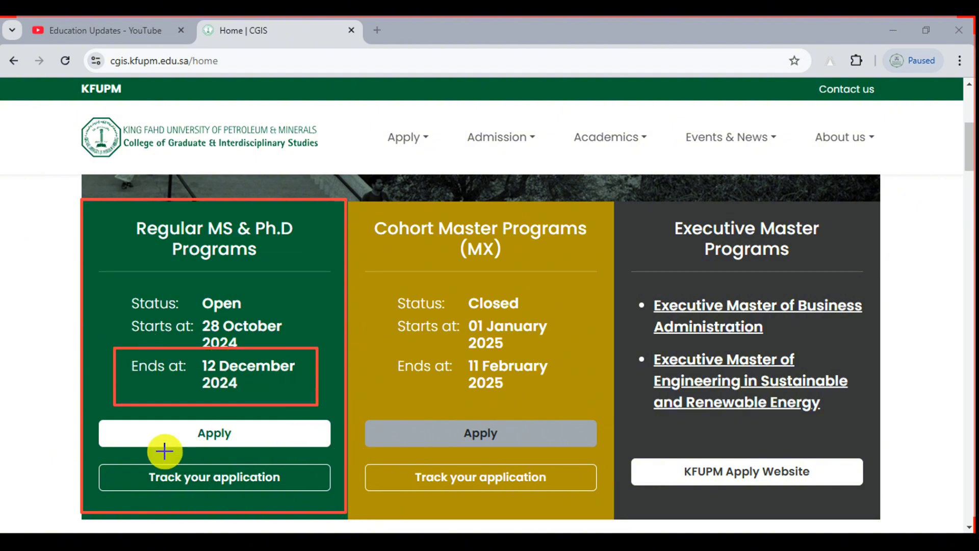
{"action": "left_click_drag", "start_coordinate": [138, 410], "coordinate": [296, 451]}
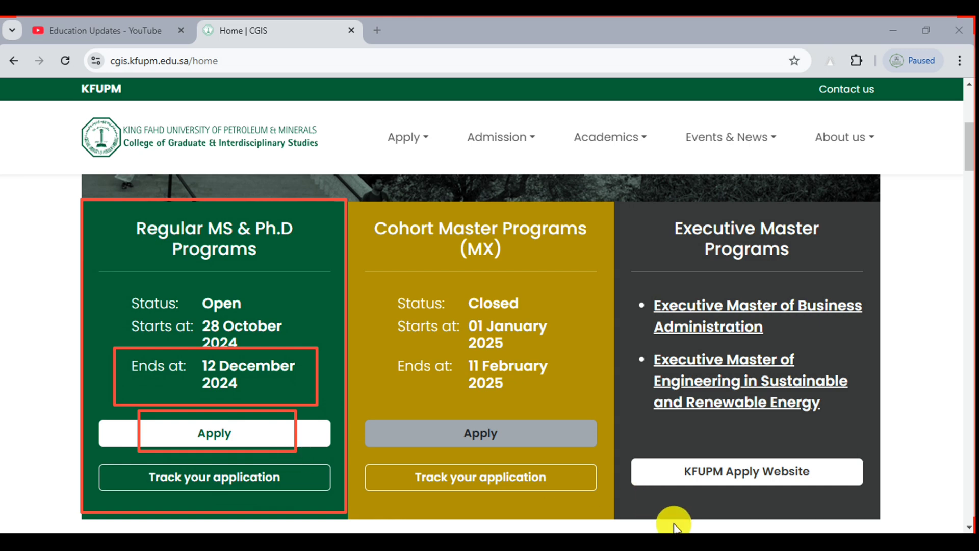
{"action": "left_click", "coordinate": [654, 515]}
Start the Regular MS & Ph.D application and enter a username in Create Account
{"action": "left_click", "coordinate": [179, 432]}
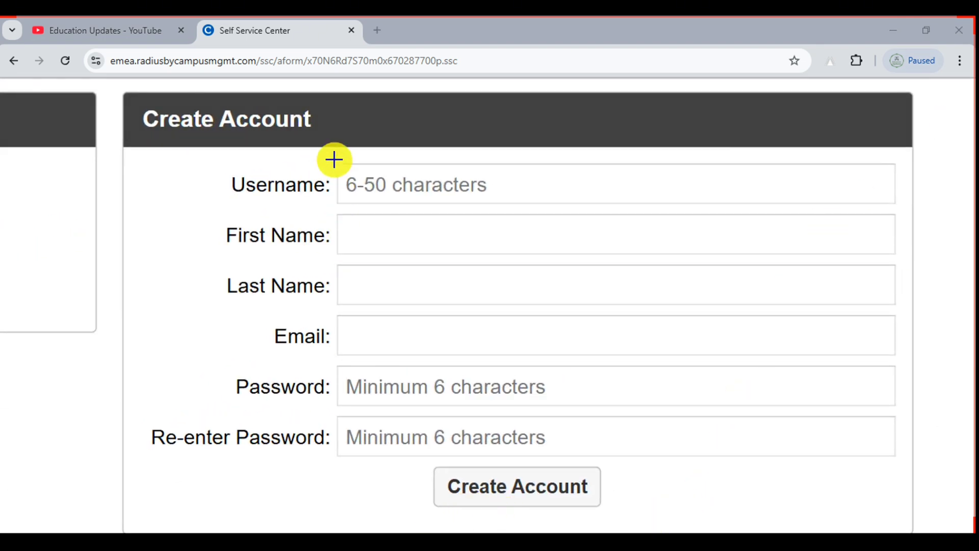
{"action": "left_click_drag", "start_coordinate": [334, 159], "coordinate": [667, 218]}
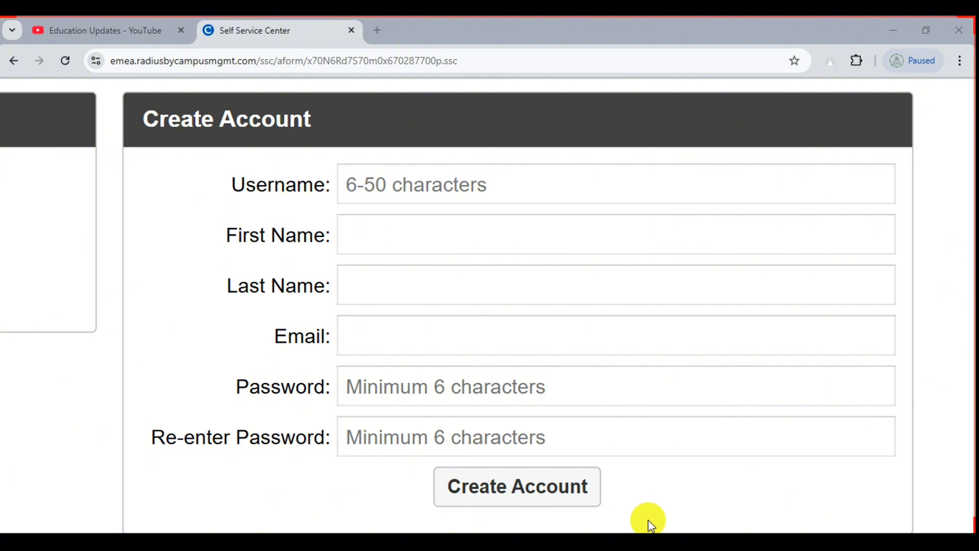
{"action": "left_click", "coordinate": [360, 189]}
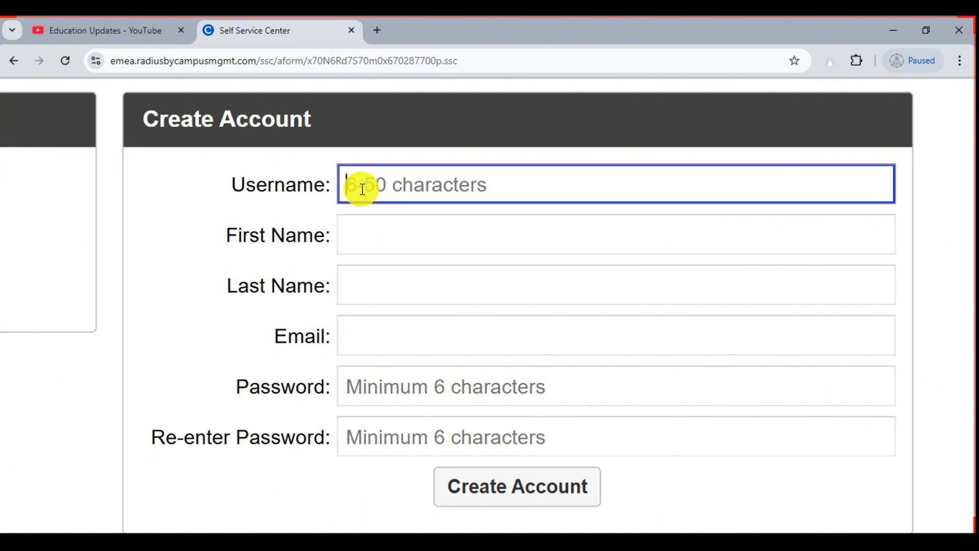
{"action": "type", "text": "ali123"}
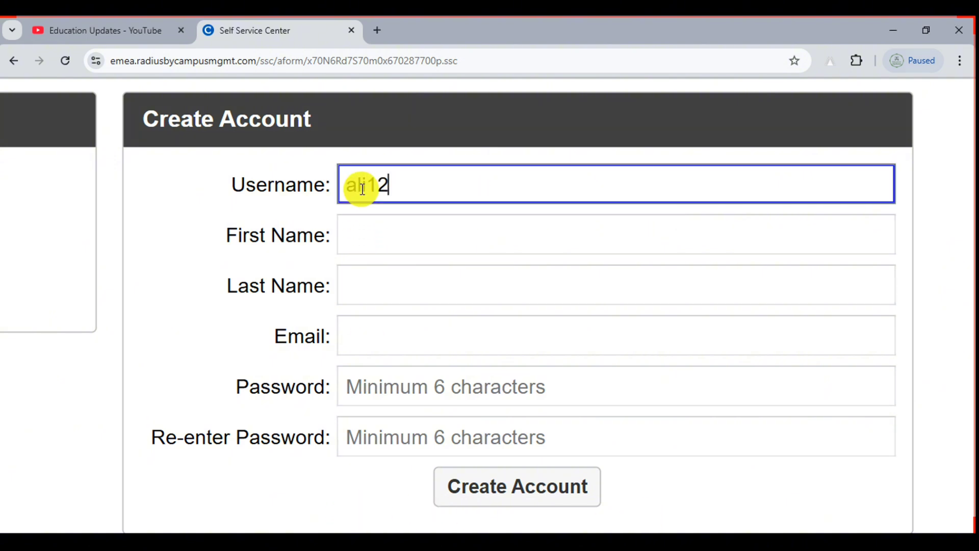
Fill in the applicant's first name, last name and e-mail address in the Create Account form
{"action": "left_click", "coordinate": [387, 237]}
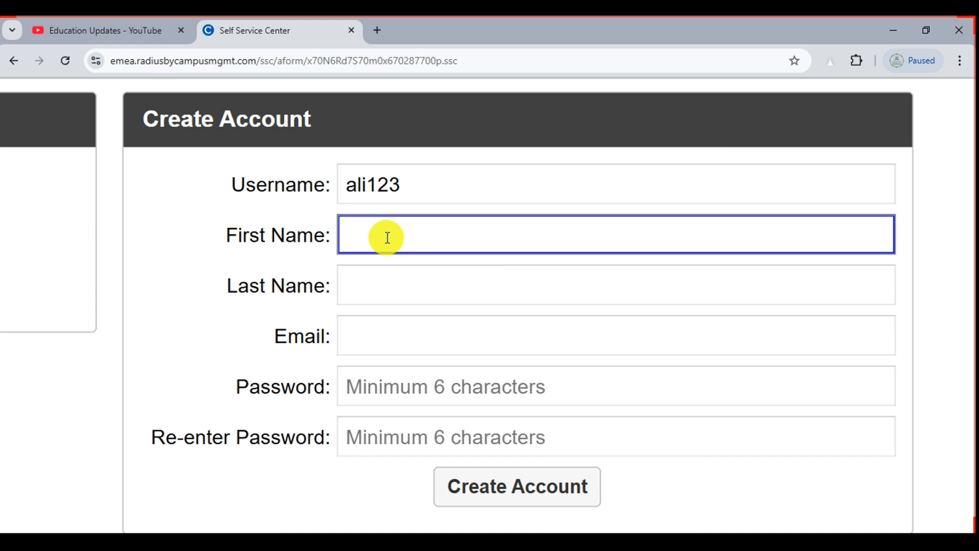
{"action": "left_click", "coordinate": [379, 286]}
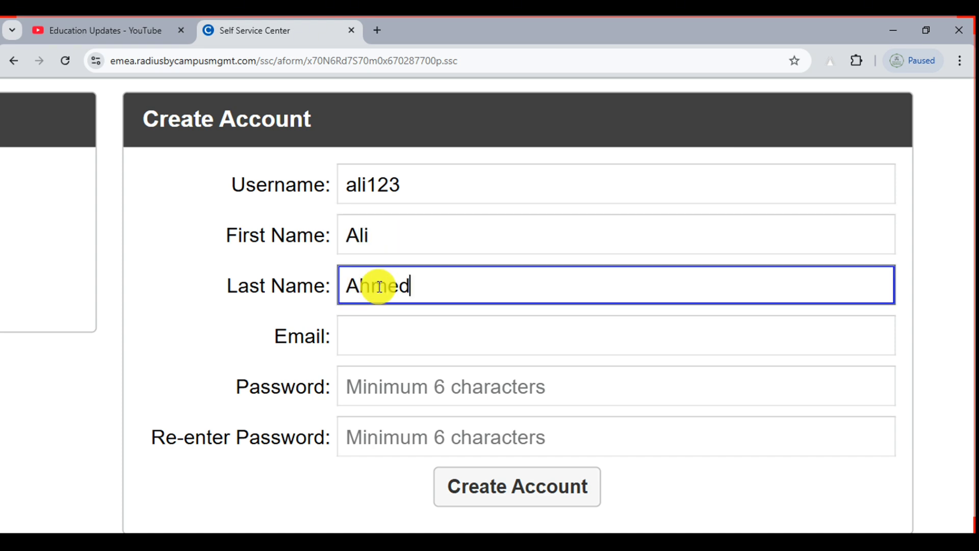
{"action": "left_click", "coordinate": [382, 342]}
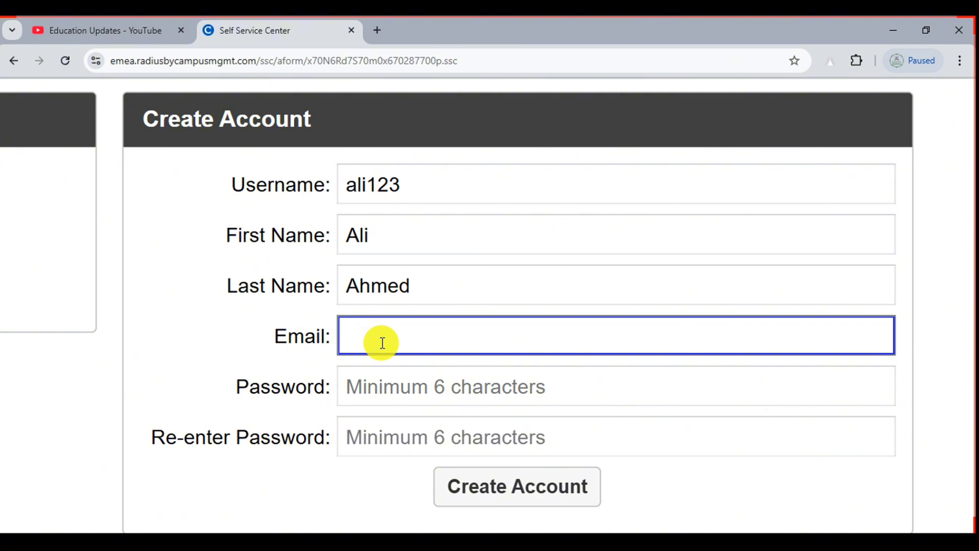
{"action": "type", "text": "abc123@"}
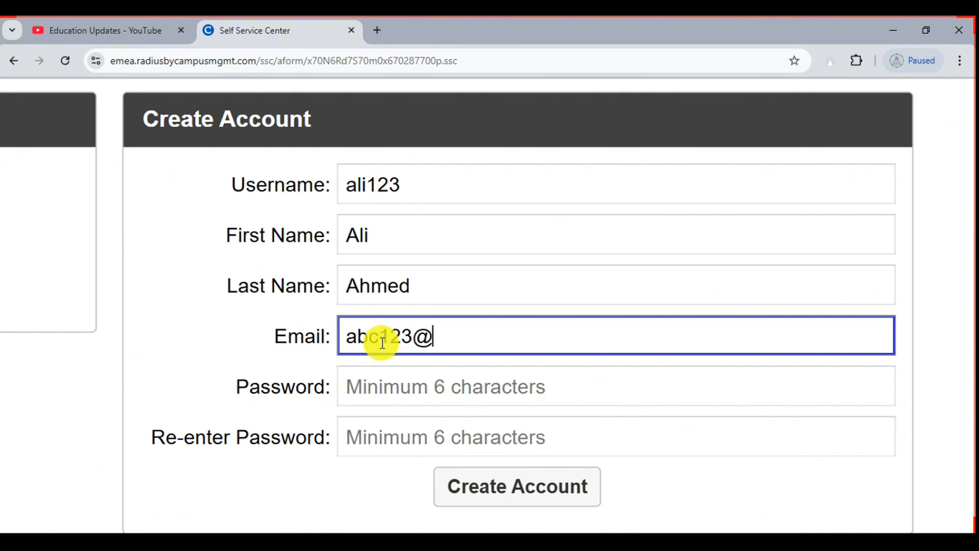
{"action": "type", "text": "test"}
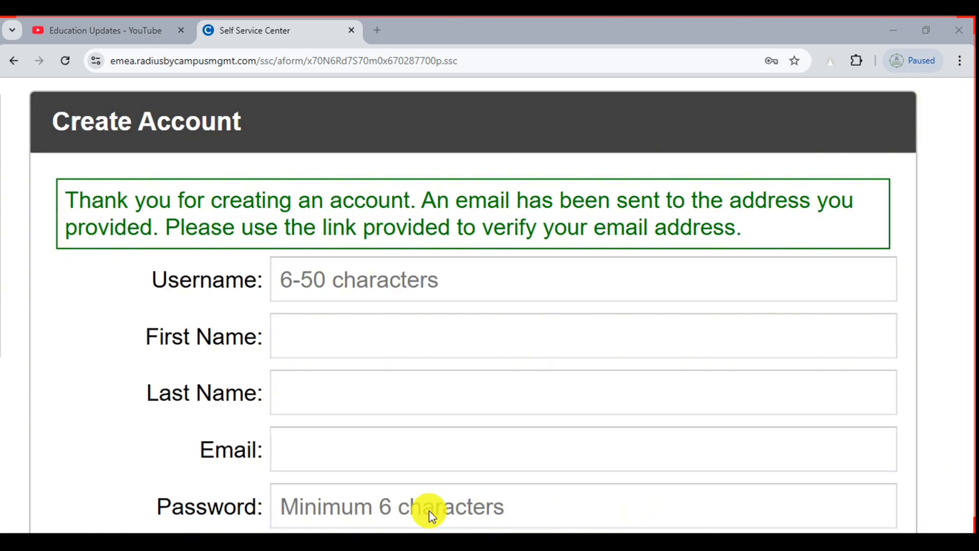
{"action": "left_click_drag", "start_coordinate": [44, 163], "coordinate": [944, 259]}
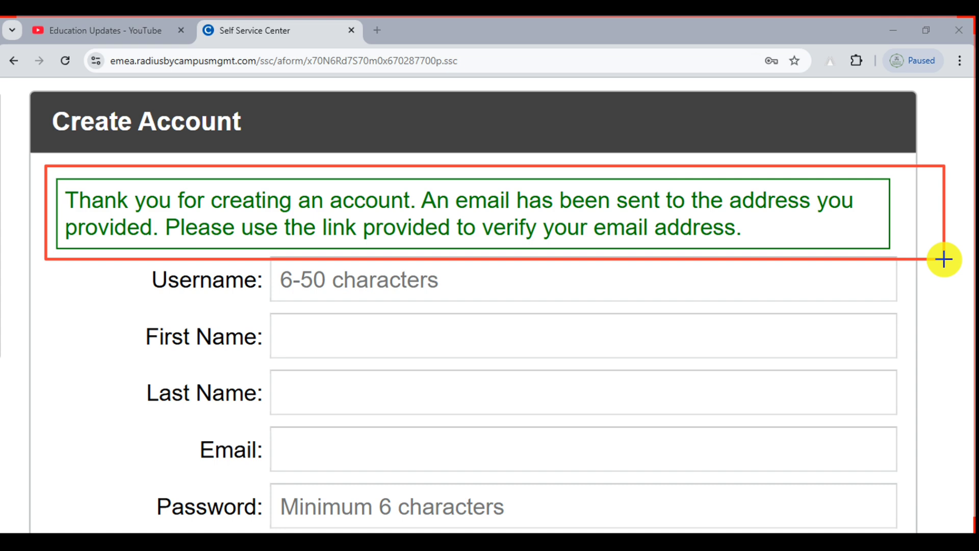
{"action": "left_click_drag", "start_coordinate": [943, 259], "coordinate": [944, 259]}
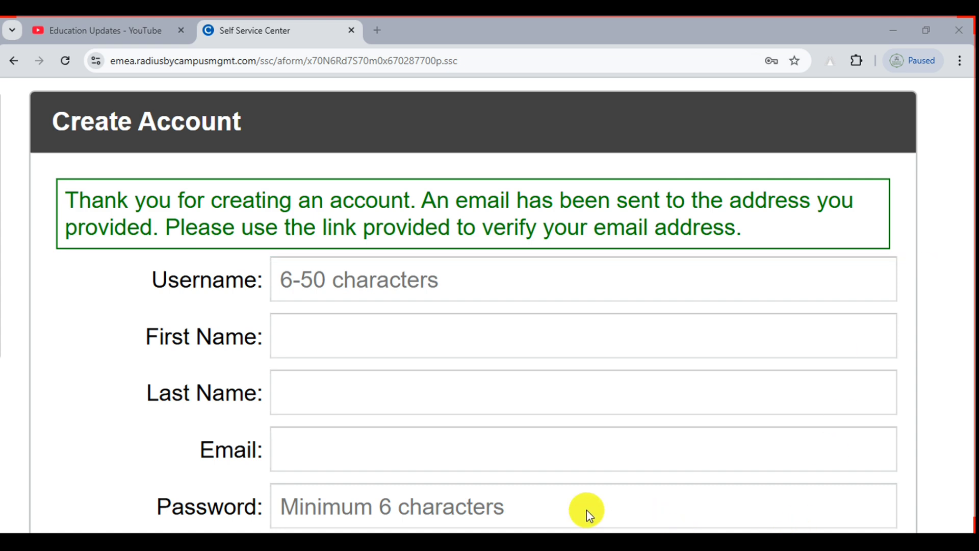
{"action": "scroll", "coordinate": [392, 296], "scroll_direction": "down", "scroll_amount": 5}
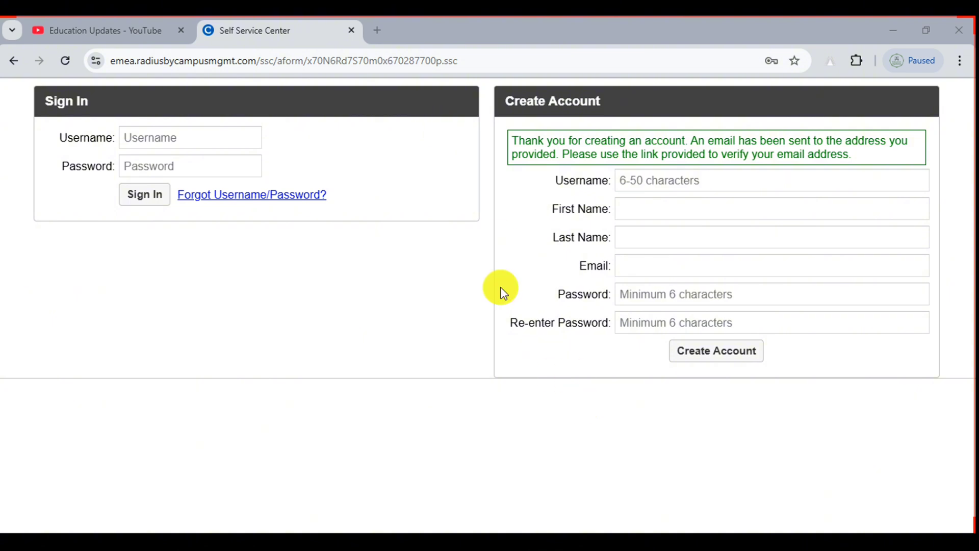
Open Gmail in a new tab and view the KFUPM Account Creation Confirmation email
{"action": "left_click", "coordinate": [379, 29]}
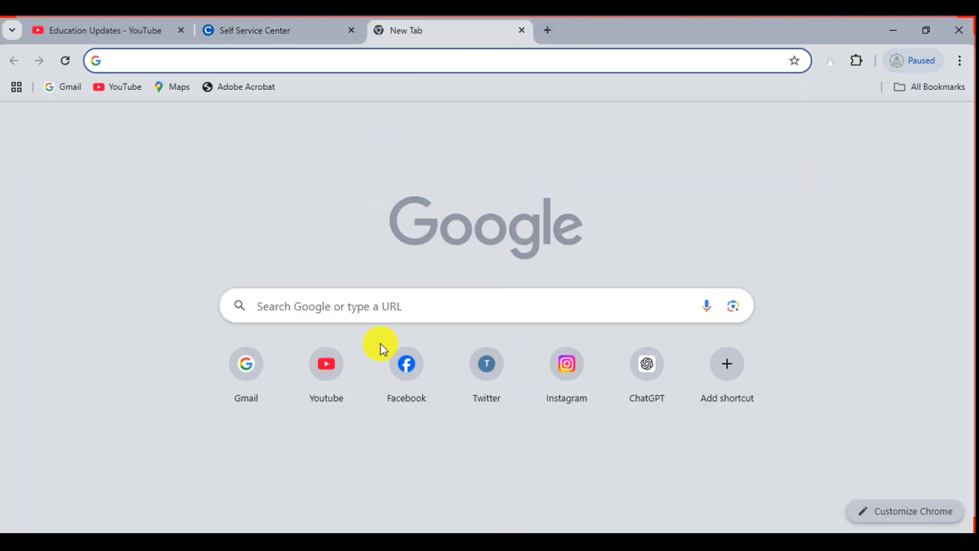
{"action": "left_click", "coordinate": [259, 378]}
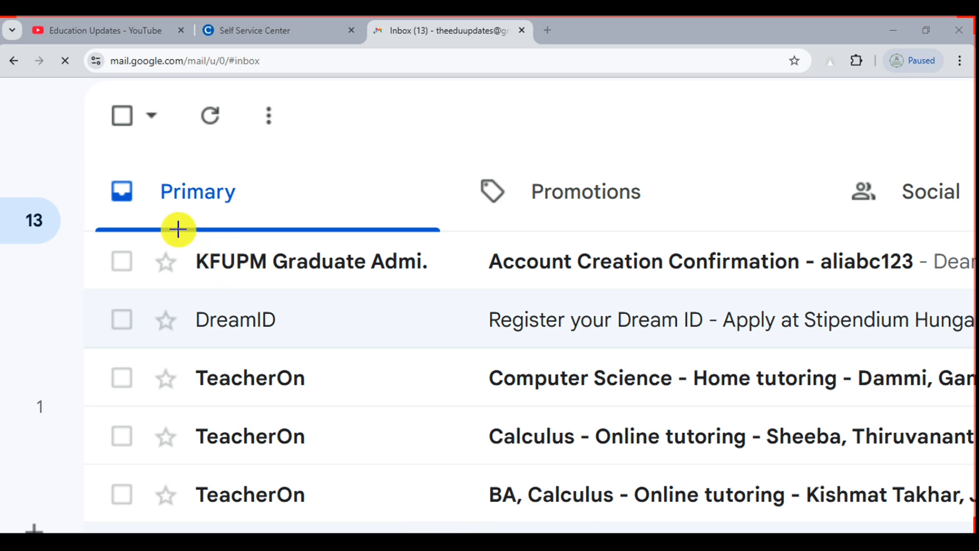
{"action": "mouse_move", "coordinate": [173, 230]}
{"action": "left_mouse_down"}
{"action": "mouse_move", "coordinate": [296, 269]}
{"action": "mouse_move", "coordinate": [938, 289]}
{"action": "left_mouse_up"}
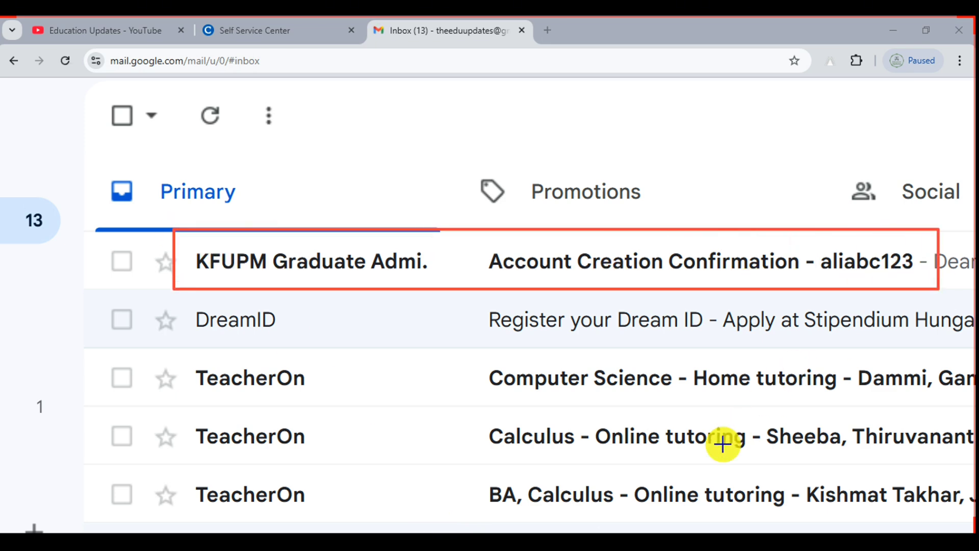
{"action": "left_click", "coordinate": [650, 515]}
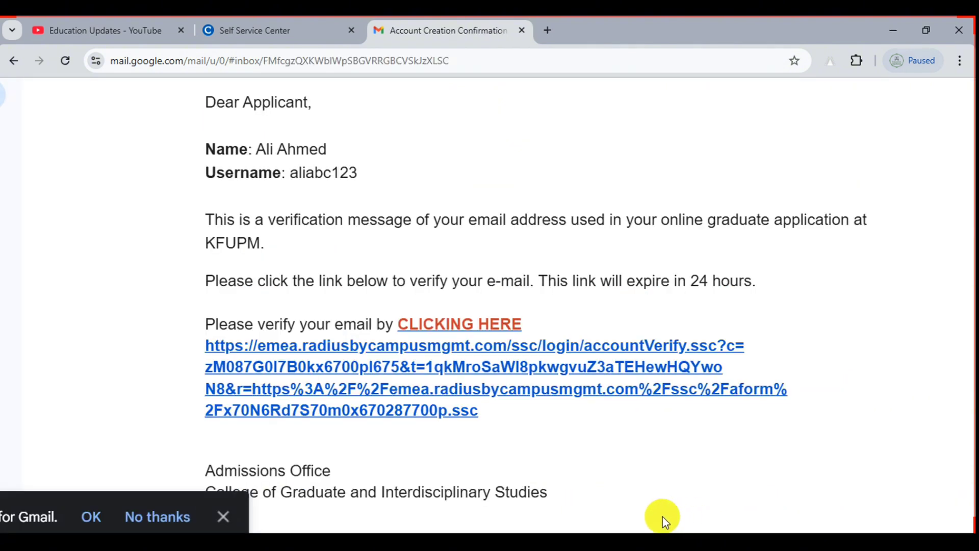
{"action": "left_click", "coordinate": [437, 517]}
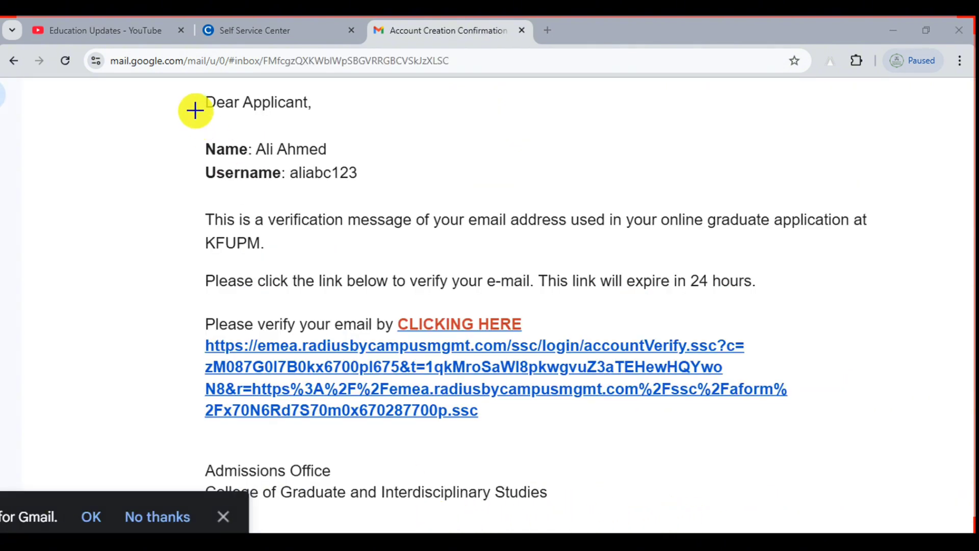
{"action": "left_click_drag", "start_coordinate": [186, 128], "coordinate": [408, 193]}
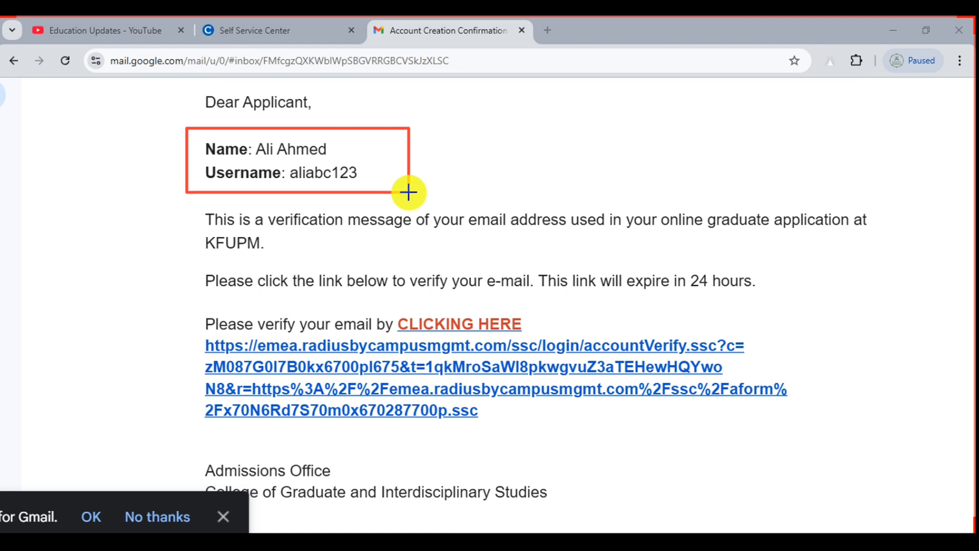
{"action": "left_click_drag", "start_coordinate": [189, 302], "coordinate": [651, 427]}
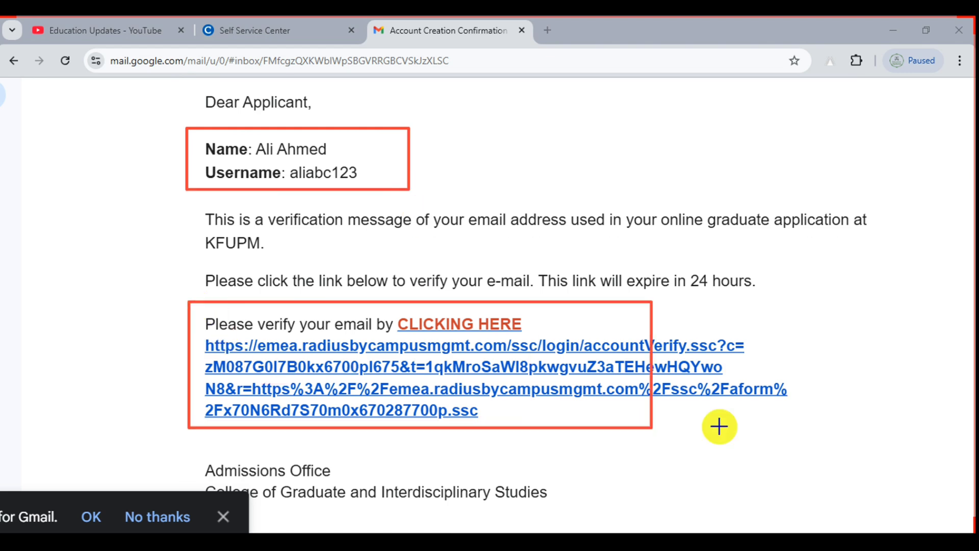
{"action": "left_click_drag", "start_coordinate": [719, 427], "coordinate": [830, 424]}
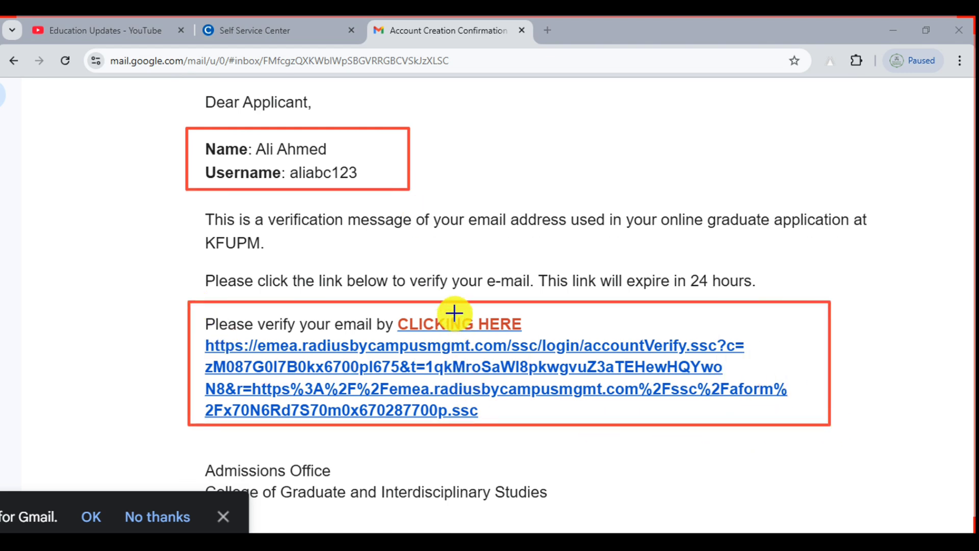
{"action": "left_click", "coordinate": [657, 516]}
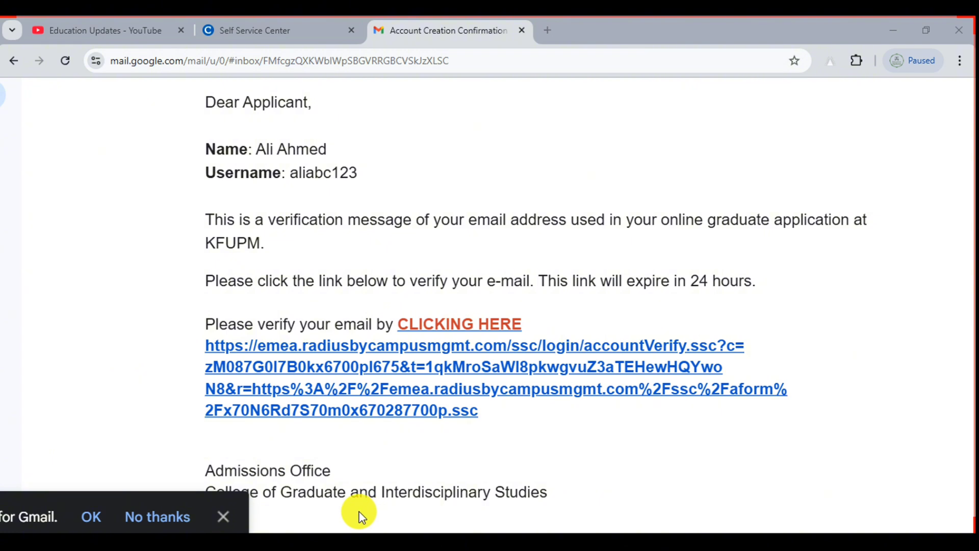
Follow the verification link in the email to verify the account
{"action": "left_click", "coordinate": [459, 327]}
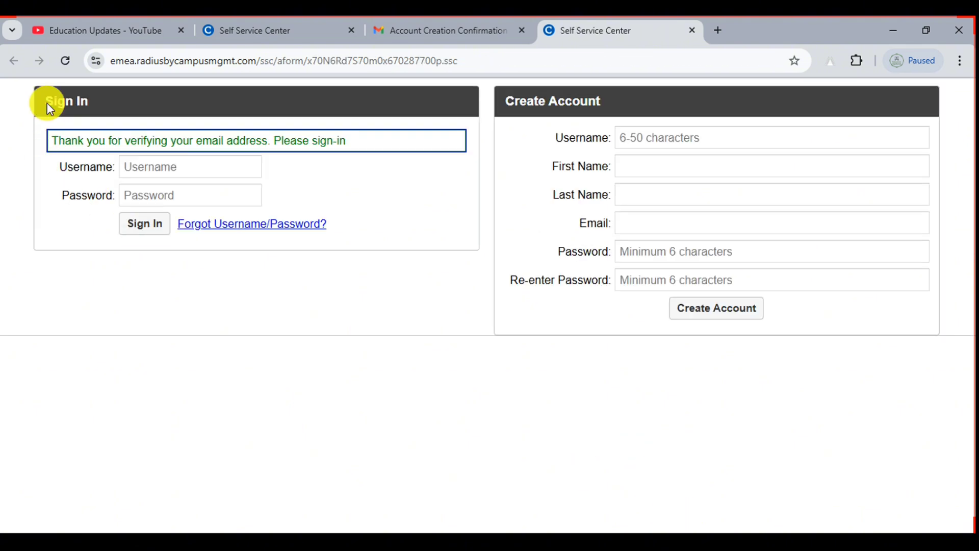
{"action": "scroll", "coordinate": [46, 103], "scroll_direction": "up", "scroll_amount": 5}
{"action": "scroll", "coordinate": [46, 104], "scroll_direction": "up", "scroll_amount": 1}
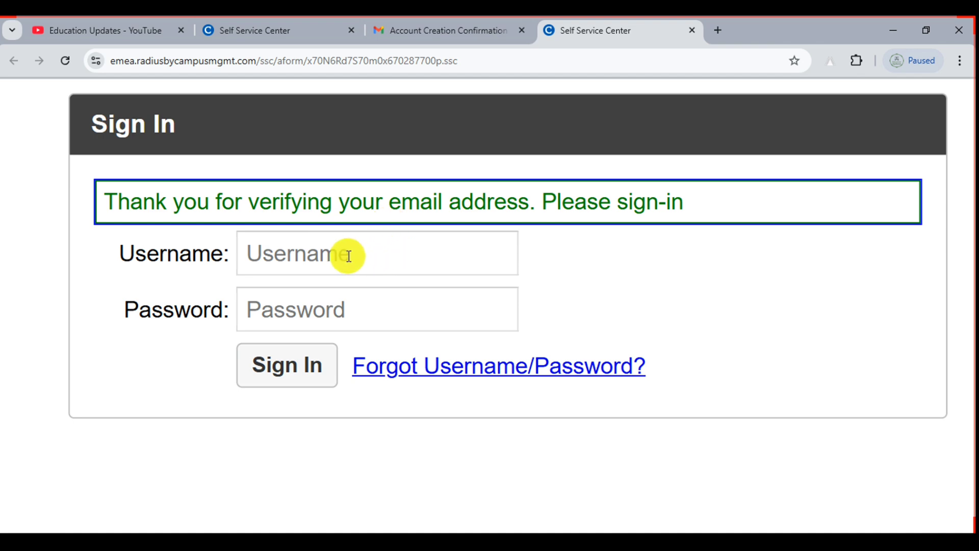
Sign in to the Self Service Center with the account username and password
{"action": "left_click", "coordinate": [293, 249]}
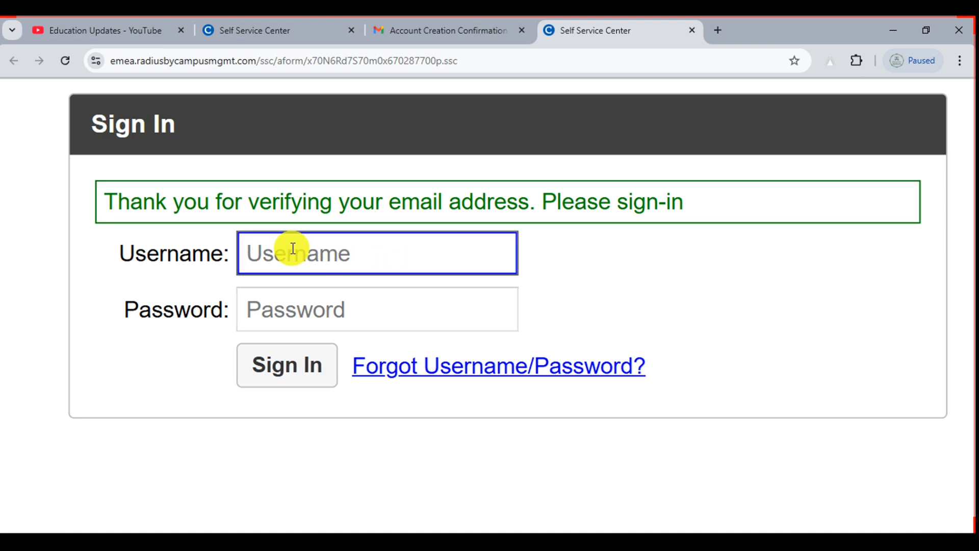
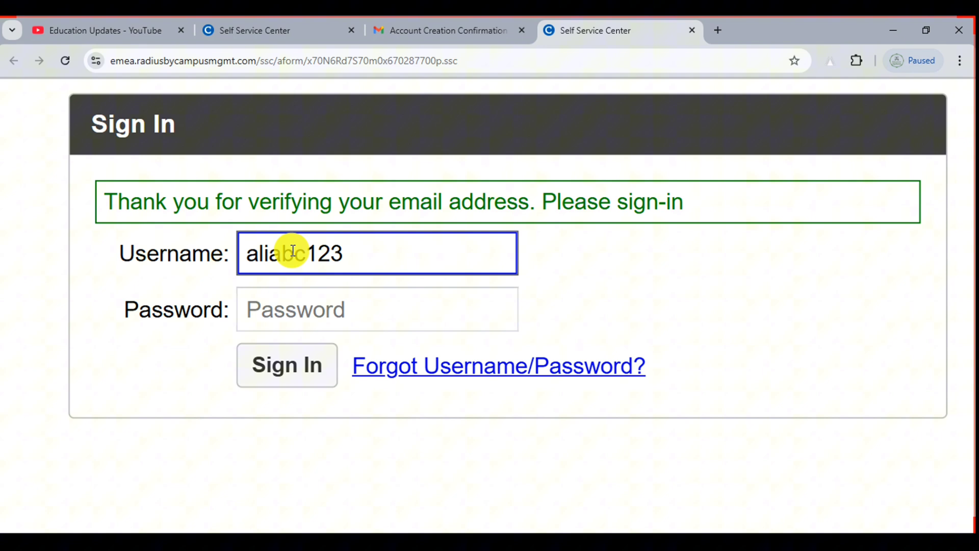
{"action": "left_click", "coordinate": [298, 321]}
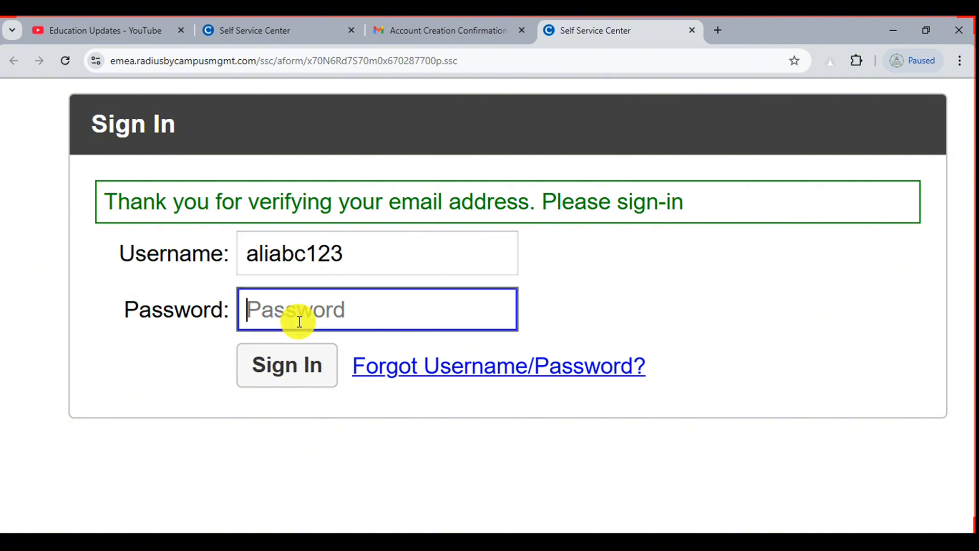
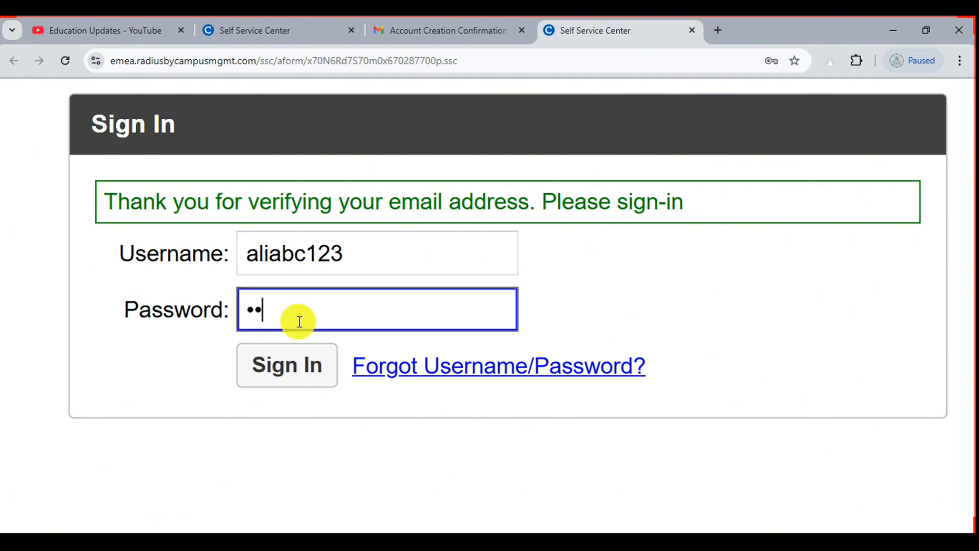
{"action": "key", "text": "Return"}
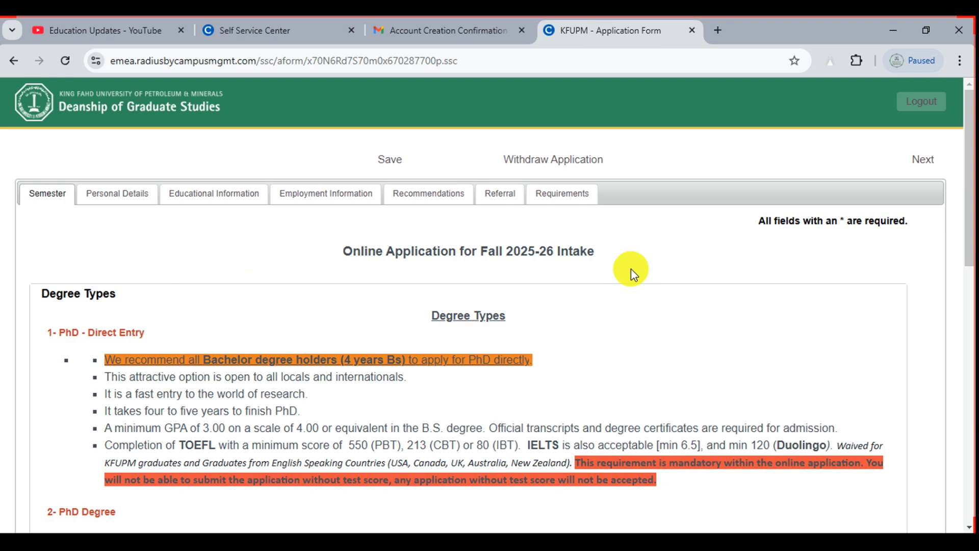
{"action": "left_click_drag", "start_coordinate": [969, 102], "coordinate": [970, 163]}
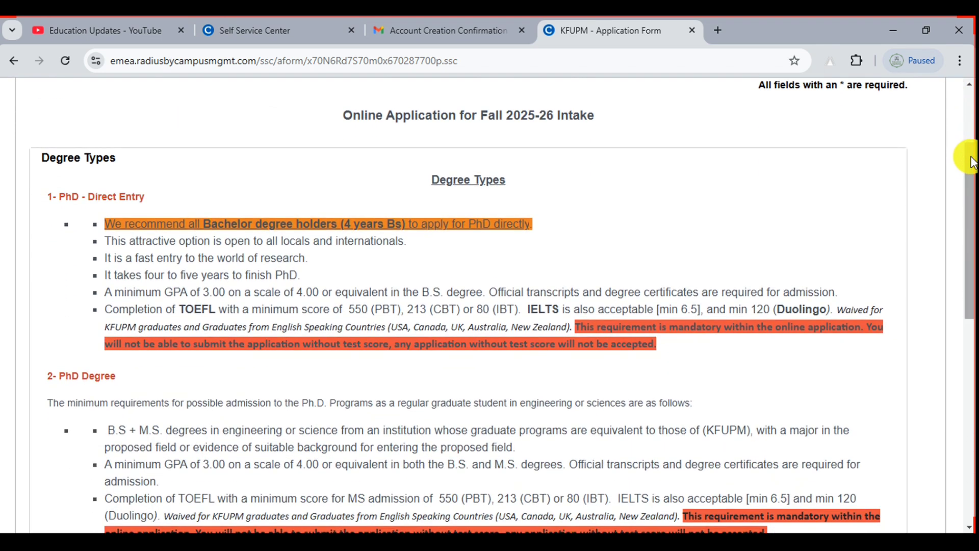
{"action": "left_click", "coordinate": [59, 196]}
{"action": "left_click_drag", "start_coordinate": [59, 197], "coordinate": [159, 196]}
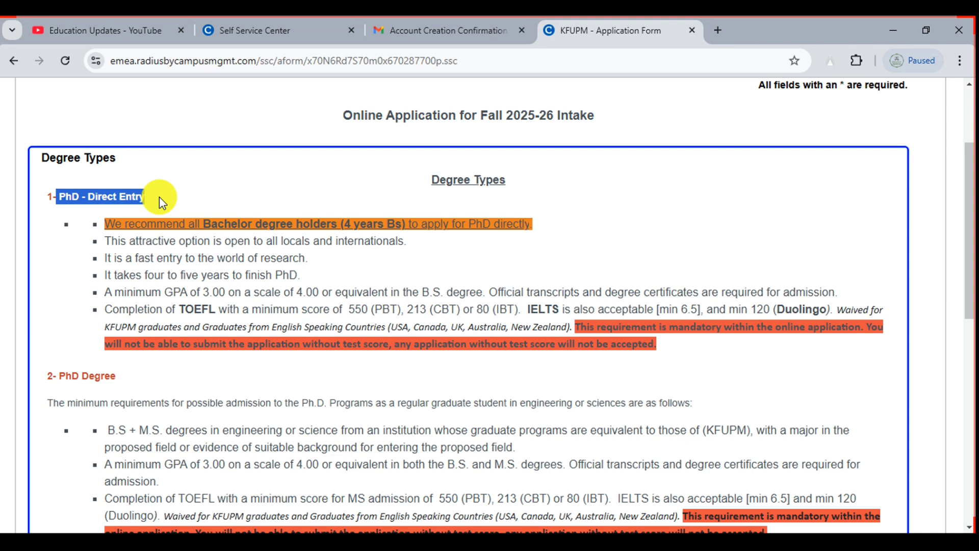
{"action": "left_click", "coordinate": [647, 204]}
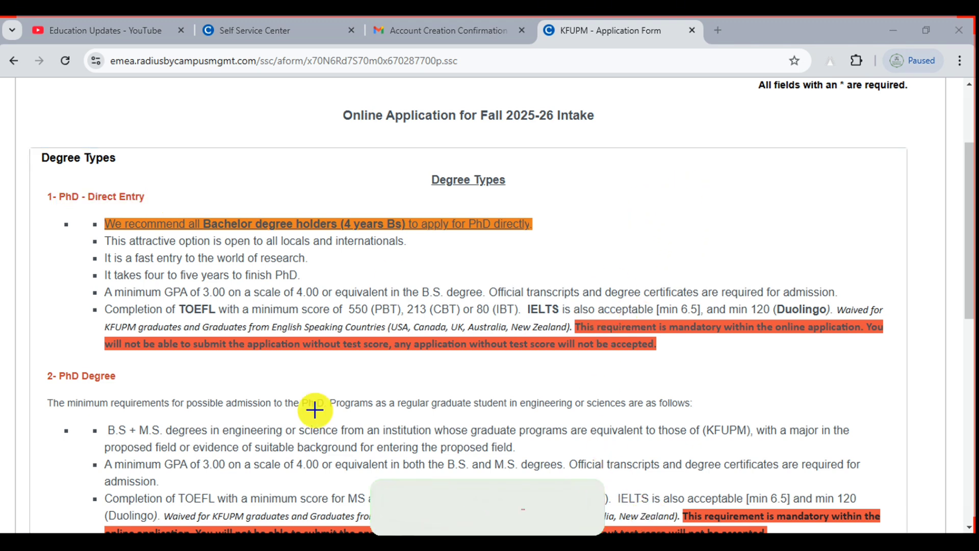
{"action": "left_click_drag", "start_coordinate": [166, 288], "coordinate": [235, 313]}
{"action": "left_click_drag", "start_coordinate": [521, 294], "coordinate": [618, 332]}
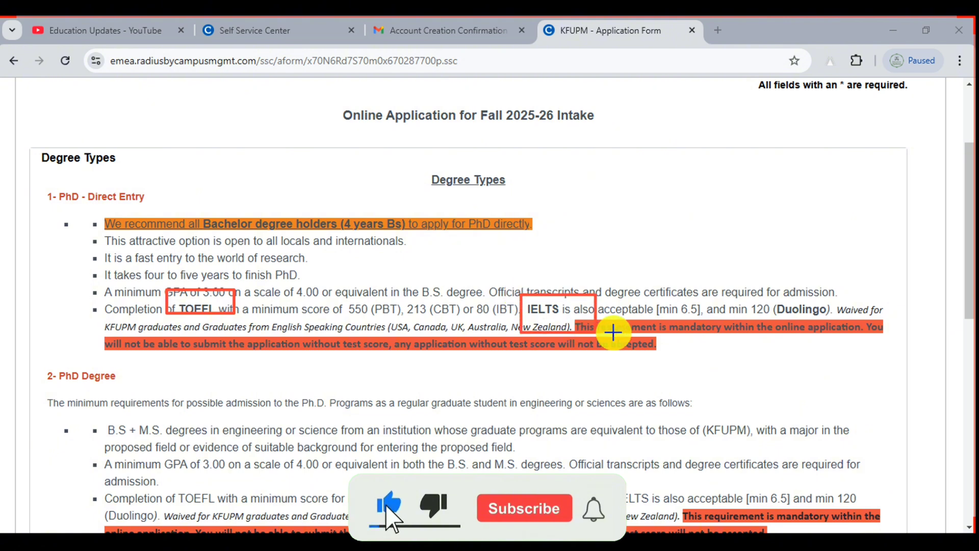
{"action": "mouse_move", "coordinate": [765, 290]}
{"action": "left_mouse_down"}
{"action": "mouse_move", "coordinate": [794, 317]}
{"action": "mouse_move", "coordinate": [840, 321]}
{"action": "left_mouse_up"}
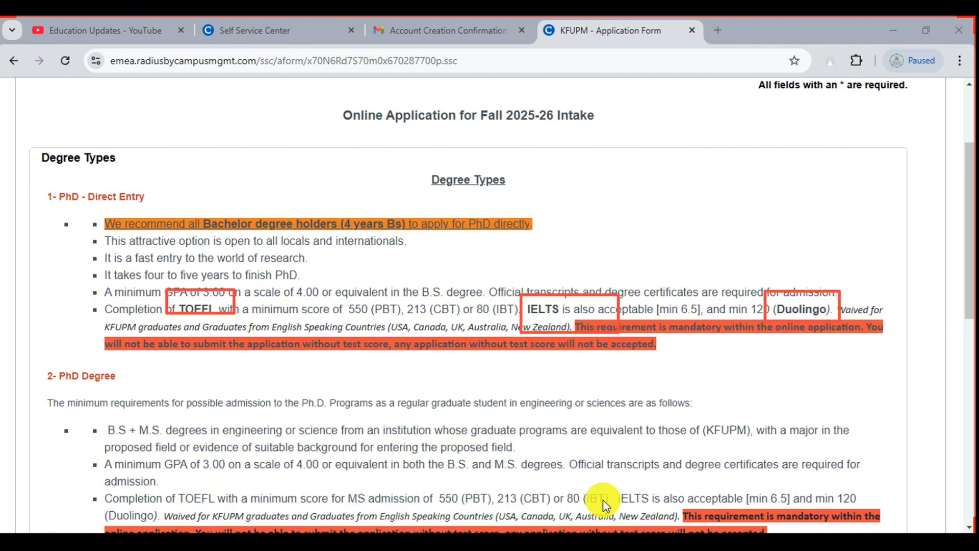
{"action": "left_click", "coordinate": [649, 519]}
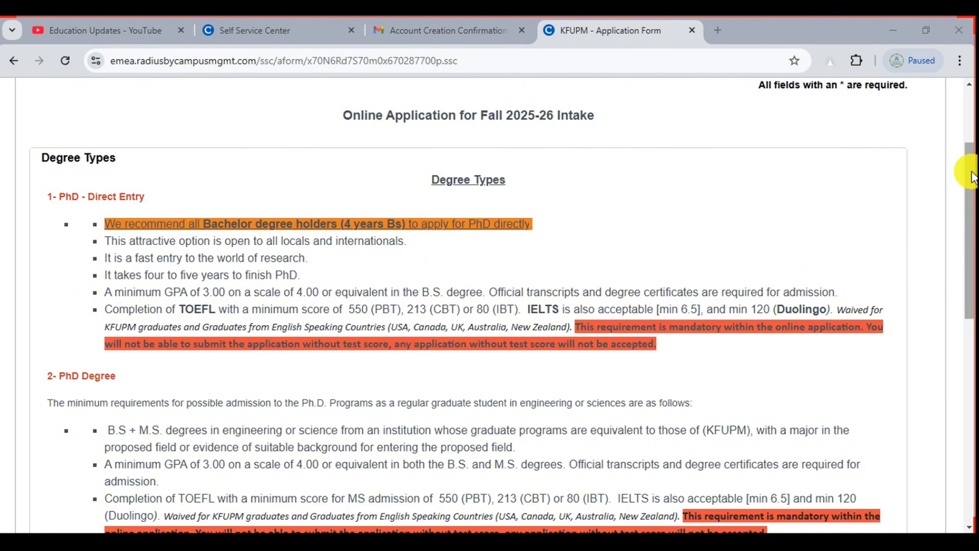
{"action": "left_click_drag", "start_coordinate": [972, 176], "coordinate": [972, 232]}
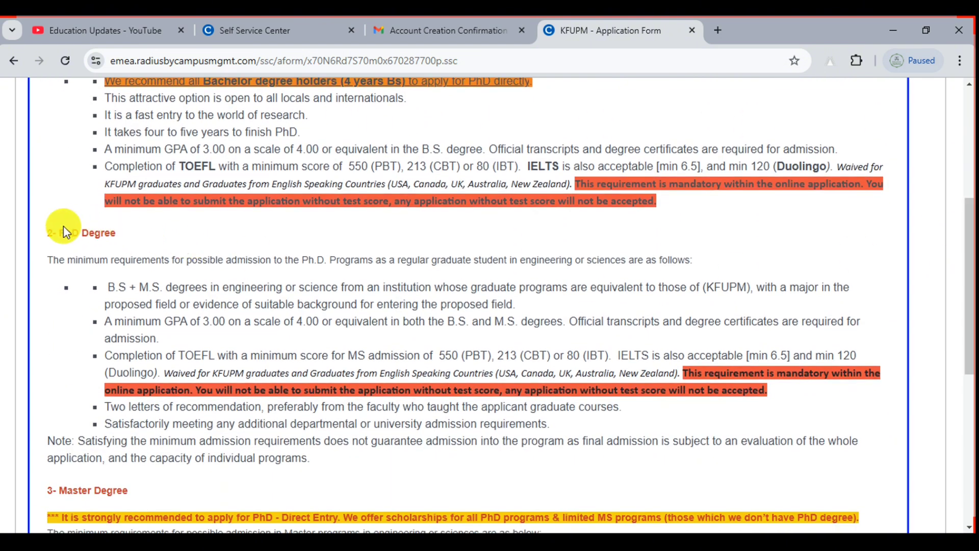
{"action": "left_click_drag", "start_coordinate": [64, 227], "coordinate": [110, 233]}
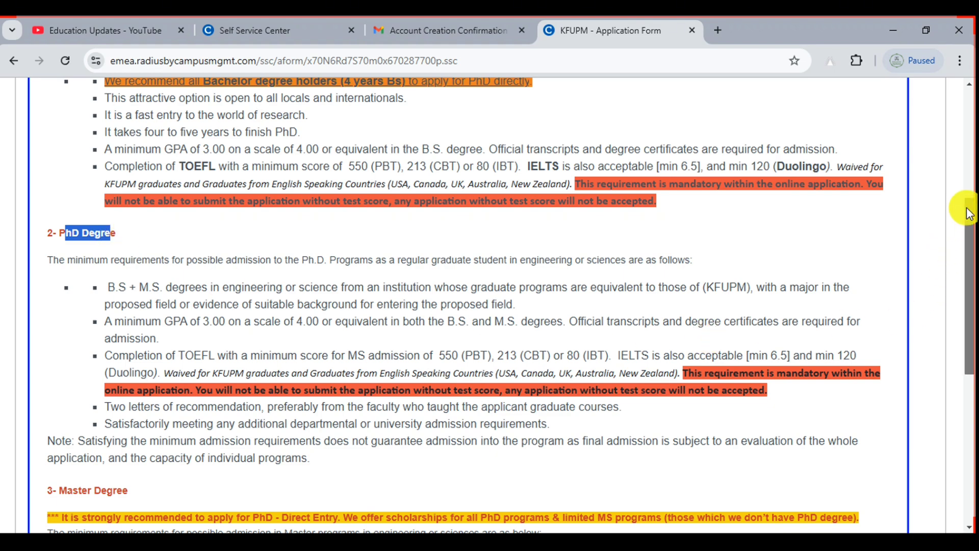
{"action": "left_click_drag", "start_coordinate": [968, 212], "coordinate": [974, 301]}
{"action": "left_click_drag", "start_coordinate": [59, 263], "coordinate": [147, 264]}
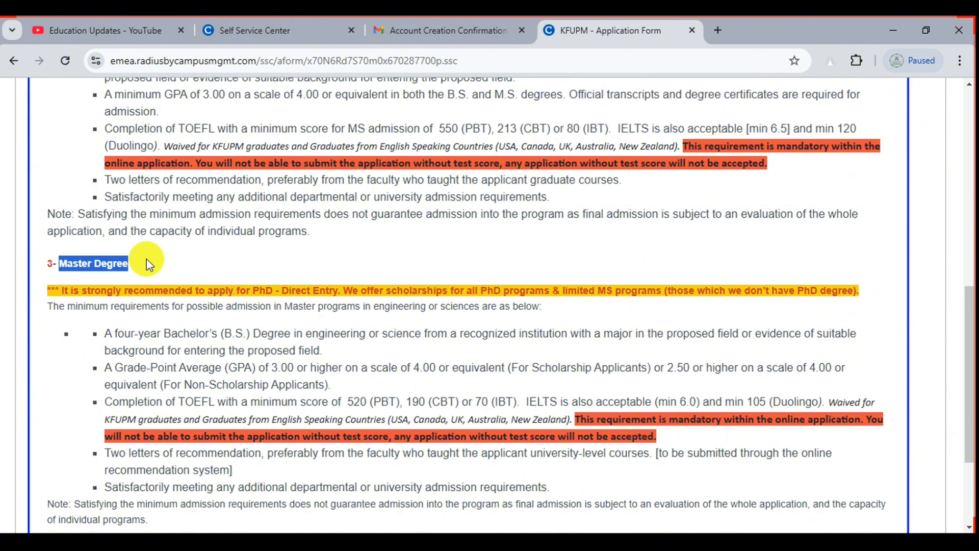
{"action": "left_click", "coordinate": [63, 259]}
{"action": "left_click_drag", "start_coordinate": [63, 259], "coordinate": [130, 250]}
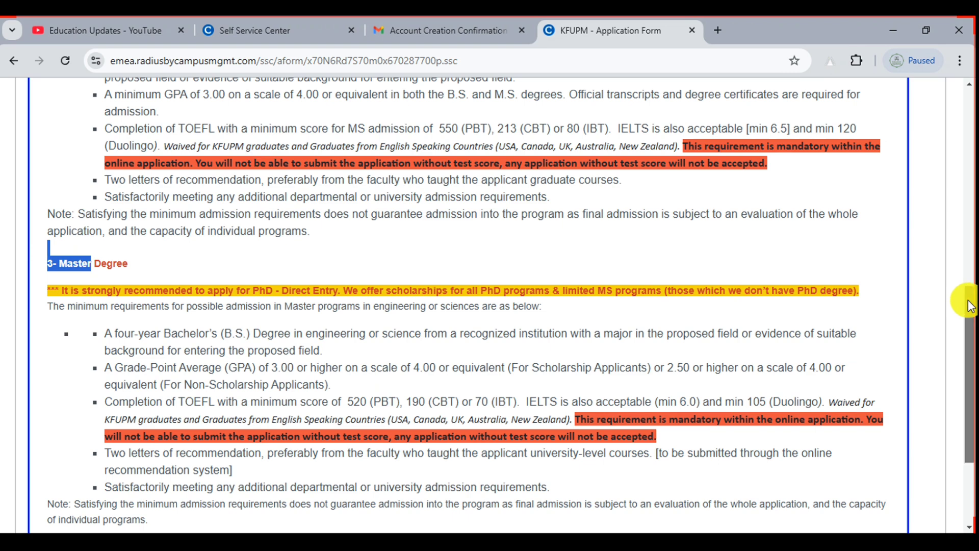
{"action": "left_click_drag", "start_coordinate": [970, 305], "coordinate": [968, 164]}
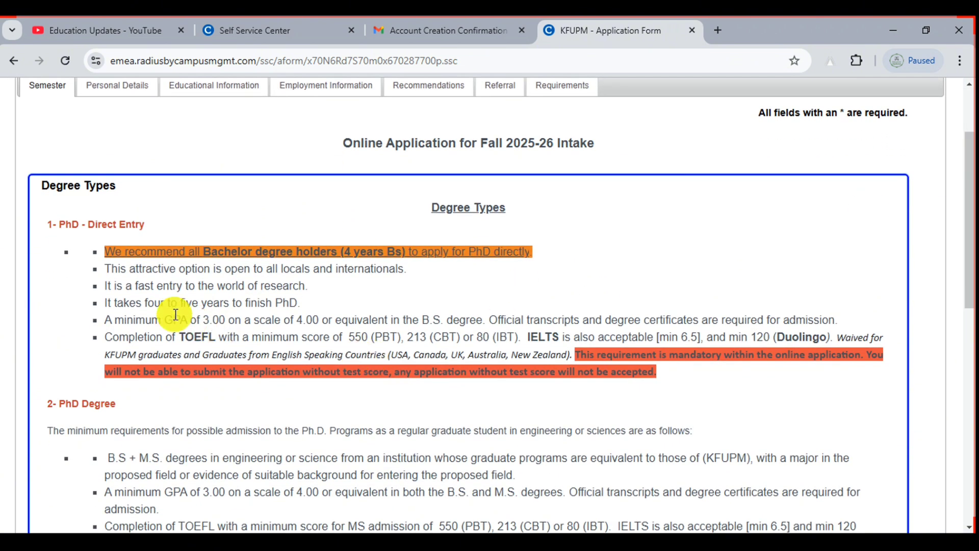
{"action": "left_click_drag", "start_coordinate": [175, 315], "coordinate": [268, 317]}
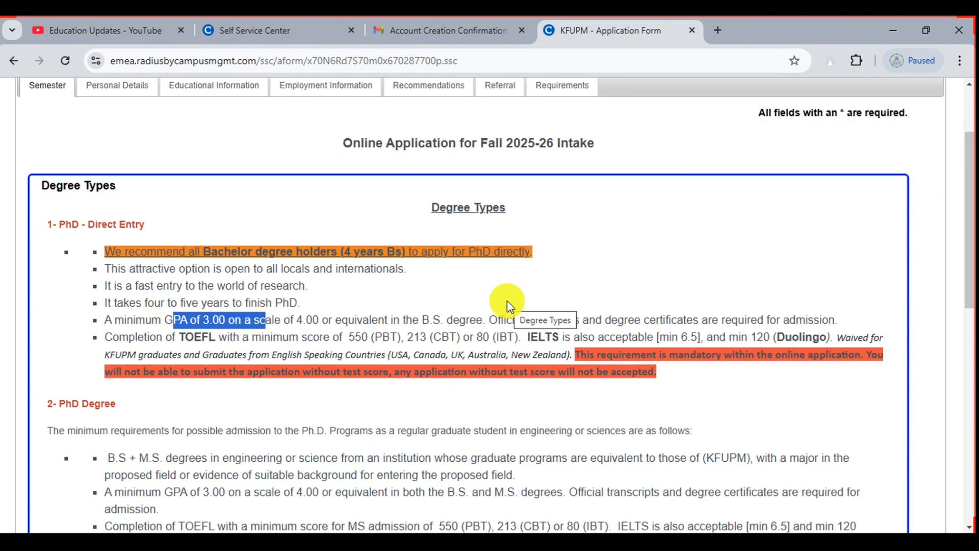
{"action": "left_click_drag", "start_coordinate": [969, 162], "coordinate": [963, 376]}
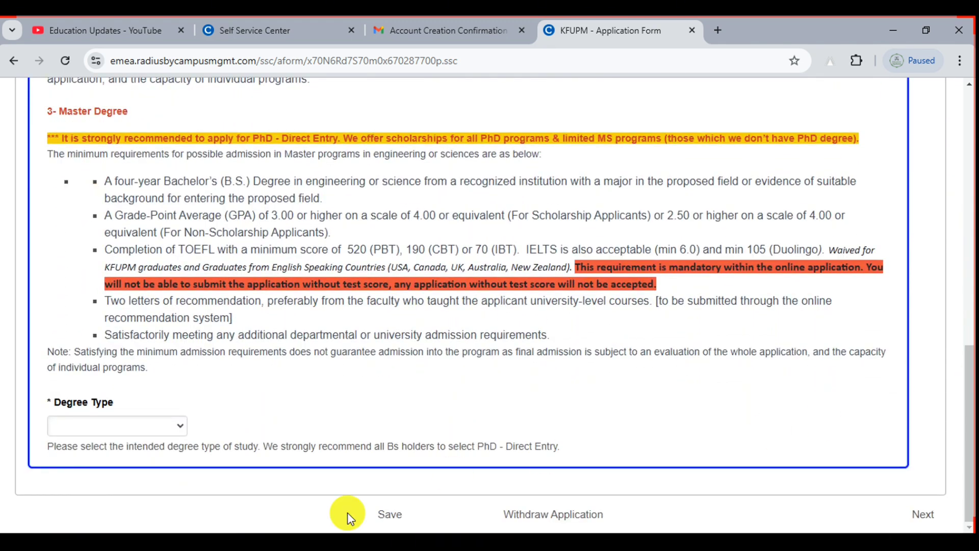
Choose Master of Science (MS) from the Degree Type dropdown
{"action": "scroll", "coordinate": [42, 444], "scroll_direction": "up", "scroll_amount": 5}
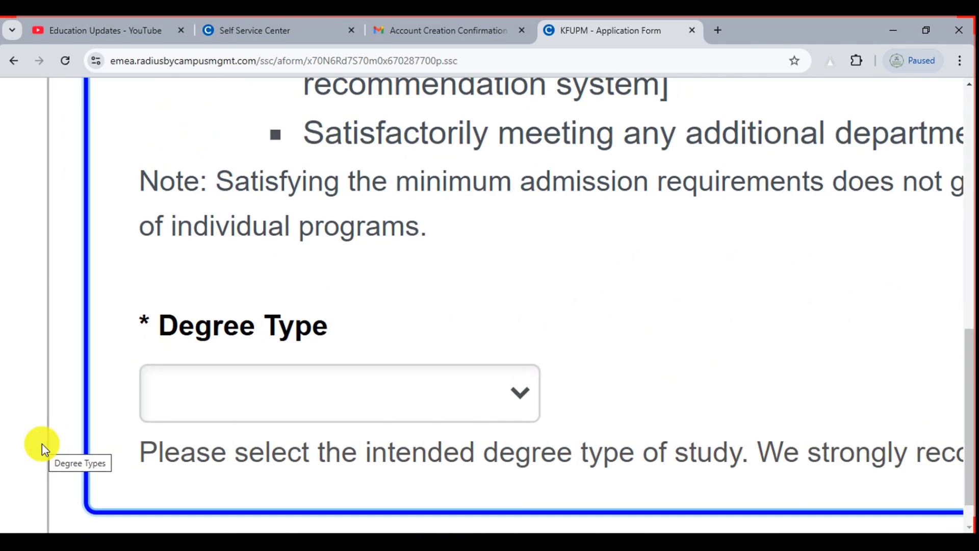
{"action": "left_click", "coordinate": [275, 411]}
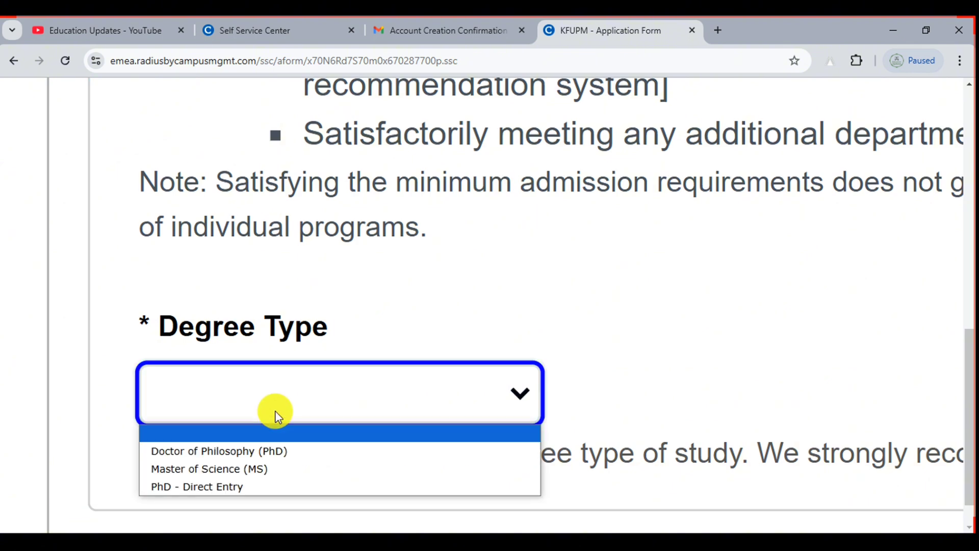
{"action": "left_click", "coordinate": [219, 473]}
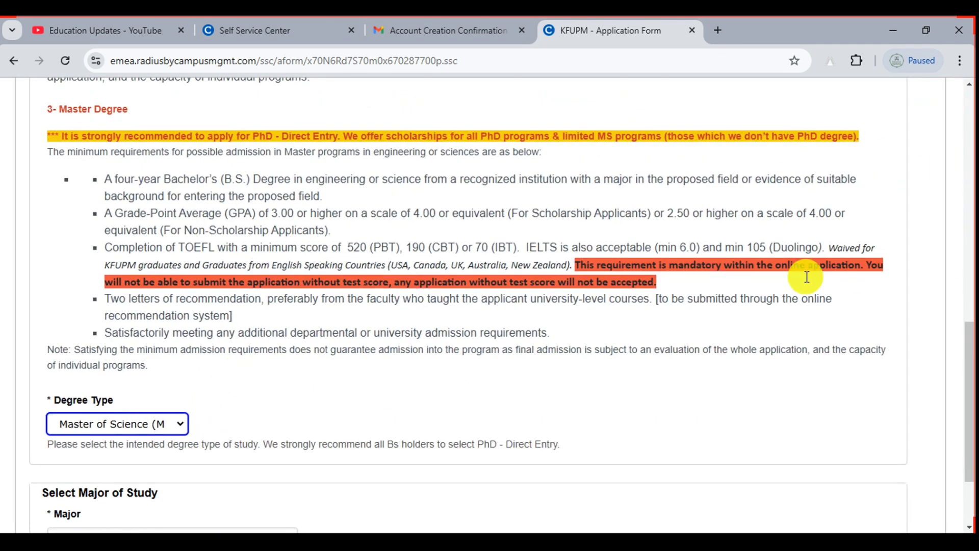
{"action": "scroll", "coordinate": [964, 398], "scroll_direction": "down", "scroll_amount": 2}
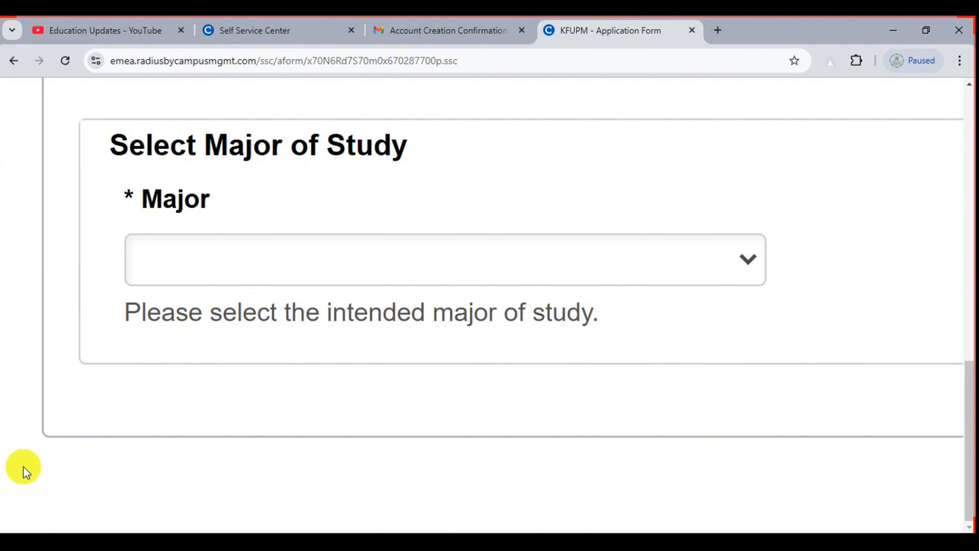
Select MS - Computer Science as the major and Computer Science as the concentration
{"action": "left_click", "coordinate": [494, 252]}
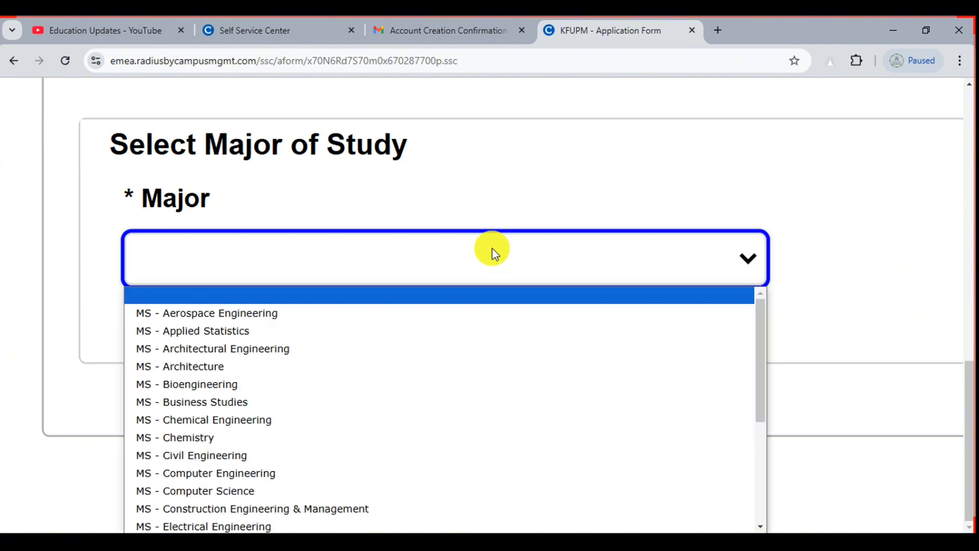
{"action": "left_click", "coordinate": [357, 497]}
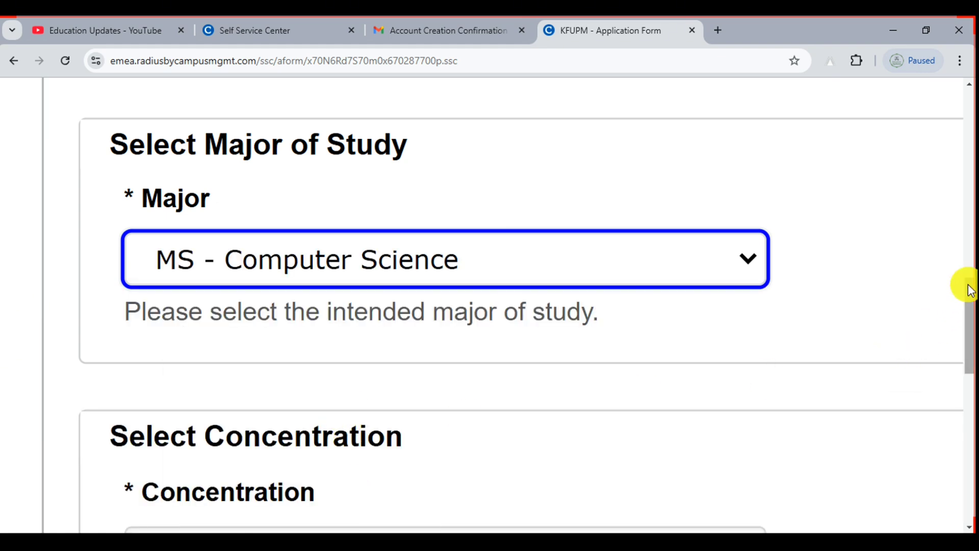
{"action": "left_click_drag", "start_coordinate": [968, 284], "coordinate": [968, 304]}
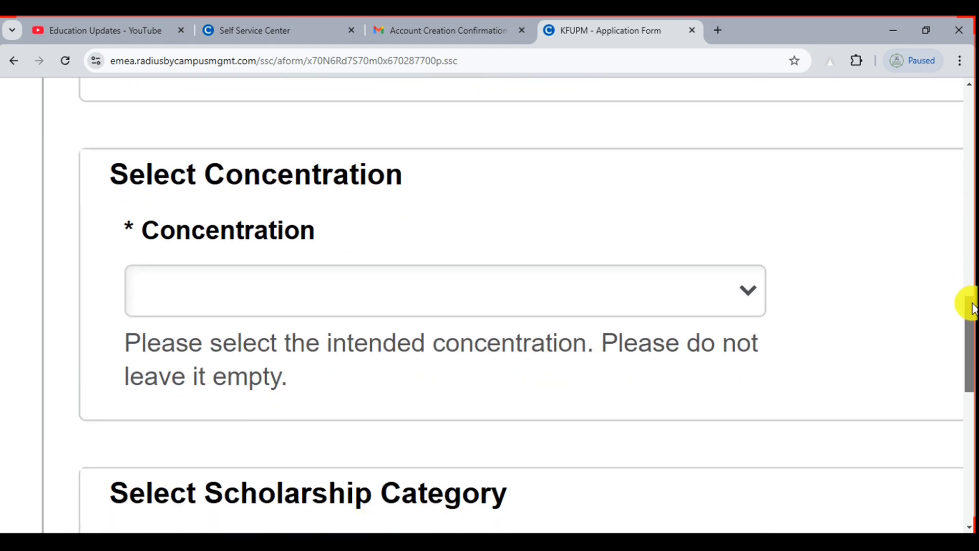
{"action": "left_click", "coordinate": [503, 304]}
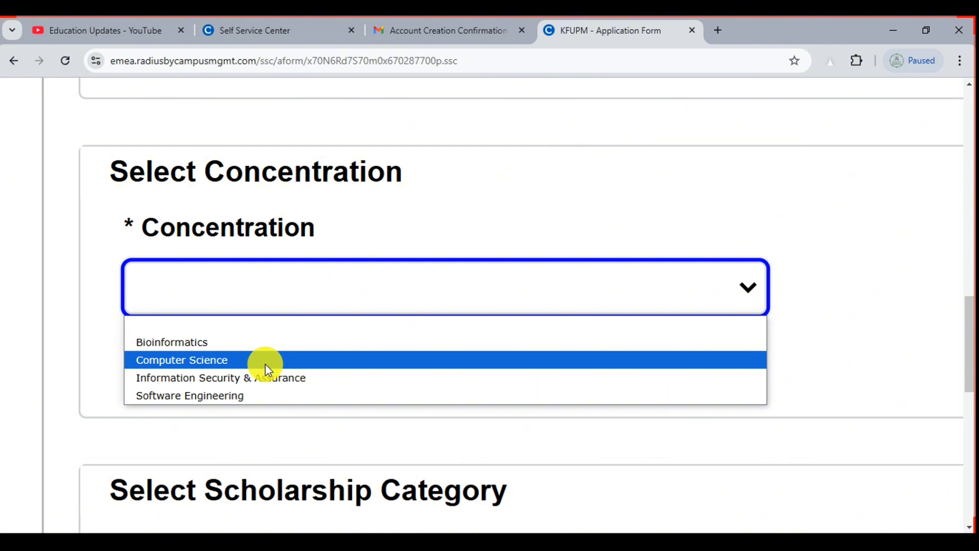
{"action": "left_click", "coordinate": [235, 363]}
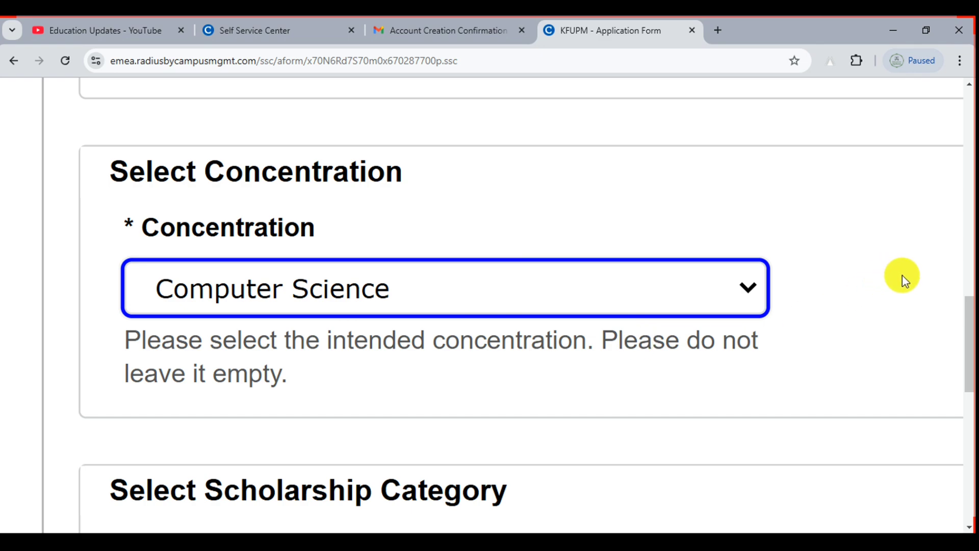
{"action": "left_click_drag", "start_coordinate": [969, 306], "coordinate": [971, 325]}
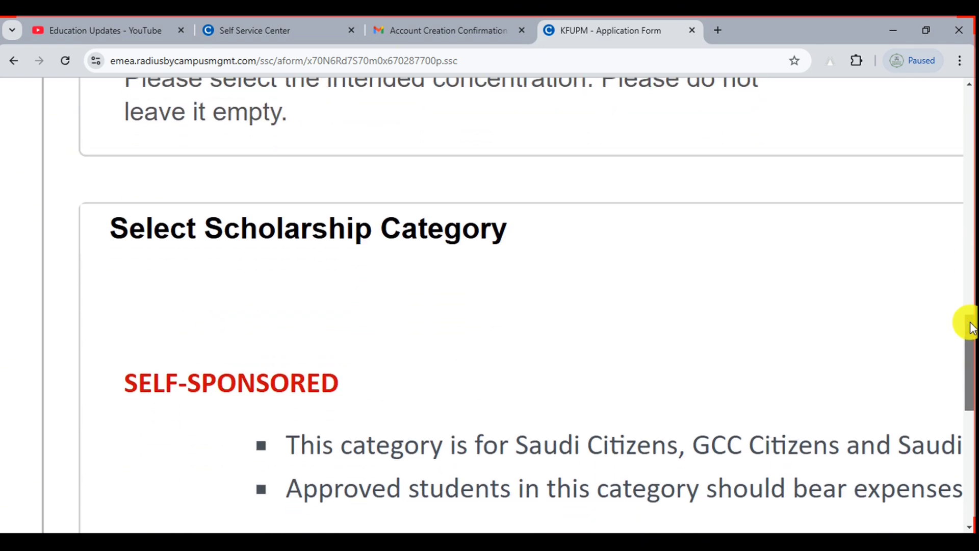
{"action": "scroll", "coordinate": [553, 315], "scroll_direction": "down", "scroll_amount": 5}
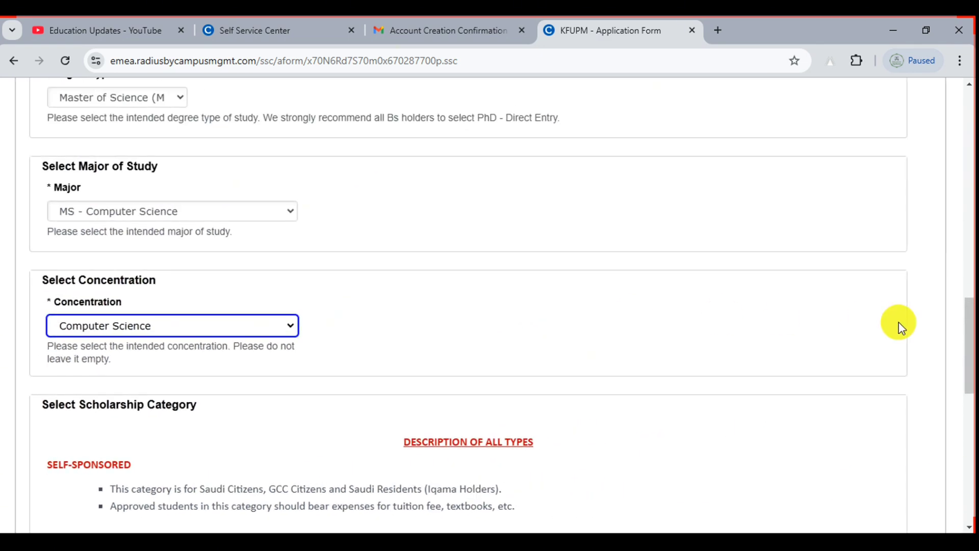
{"action": "left_click_drag", "start_coordinate": [968, 323], "coordinate": [973, 390]}
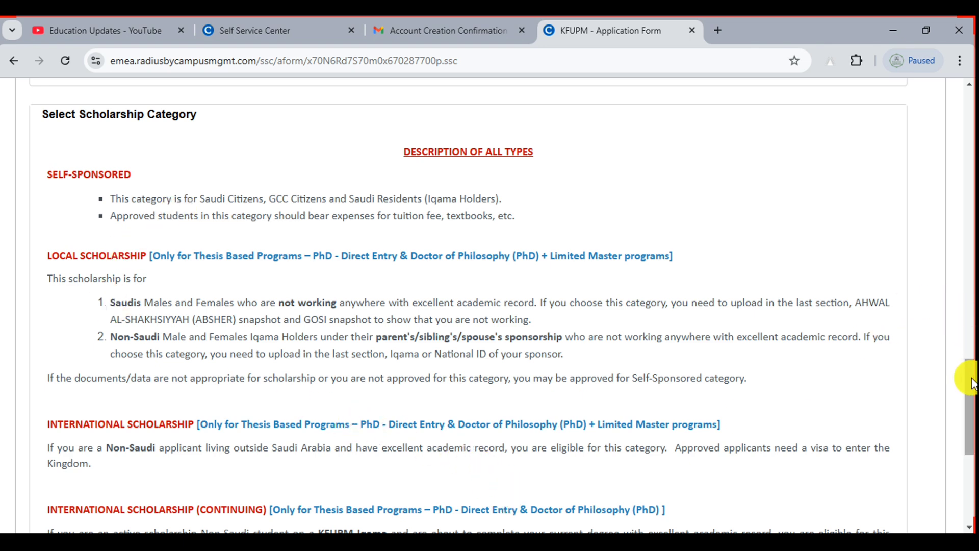
{"action": "scroll", "coordinate": [967, 385], "scroll_direction": "down", "scroll_amount": 1}
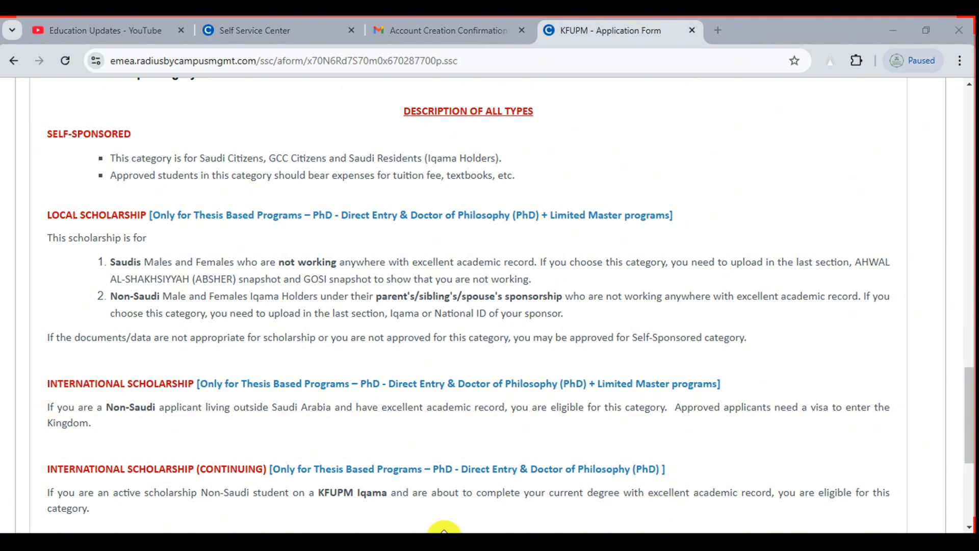
{"action": "left_click", "coordinate": [436, 510]}
{"action": "left_click_drag", "start_coordinate": [42, 201], "coordinate": [162, 232]}
{"action": "mouse_move", "coordinate": [34, 366]}
{"action": "left_mouse_down"}
{"action": "mouse_move", "coordinate": [80, 381]}
{"action": "mouse_move", "coordinate": [215, 394]}
{"action": "left_mouse_up"}
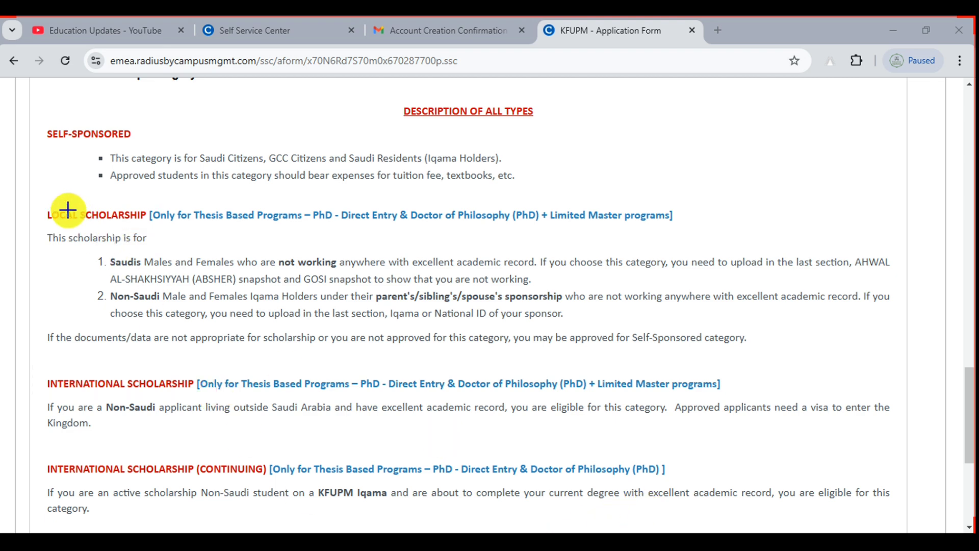
{"action": "left_click_drag", "start_coordinate": [36, 193], "coordinate": [163, 249]}
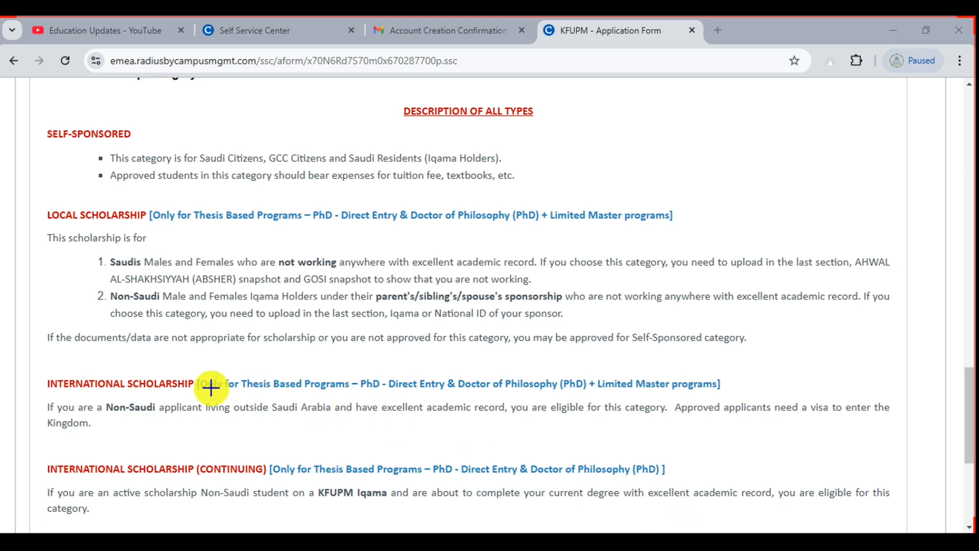
{"action": "left_click_drag", "start_coordinate": [24, 359], "coordinate": [219, 422]}
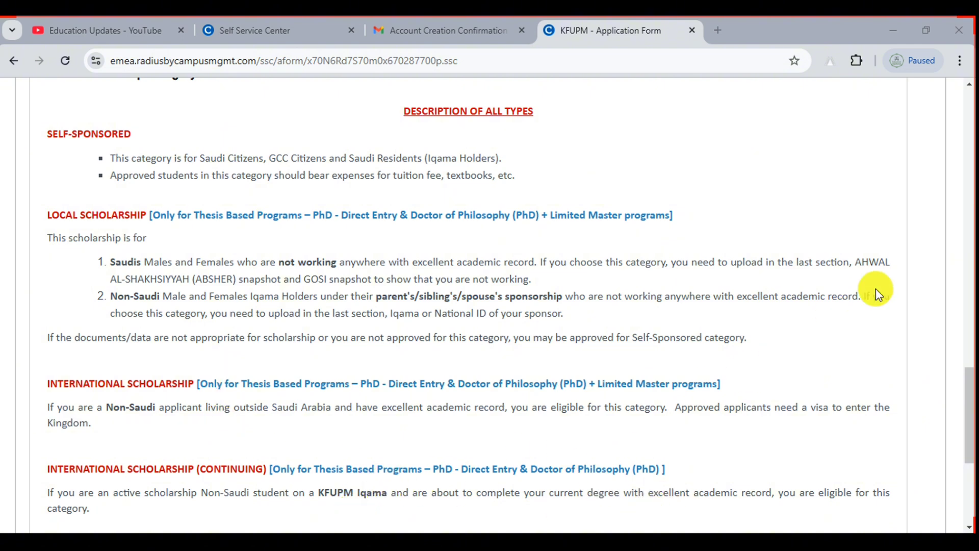
{"action": "left_click_drag", "start_coordinate": [969, 385], "coordinate": [970, 455]}
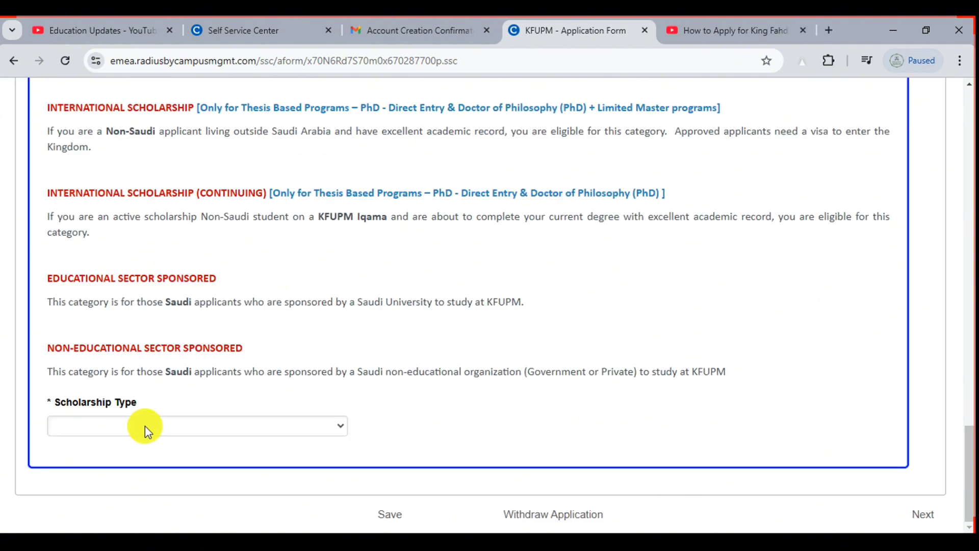
Pick Self-Sponsored from the Scholarship Type dropdown
{"action": "left_click", "coordinate": [111, 434]}
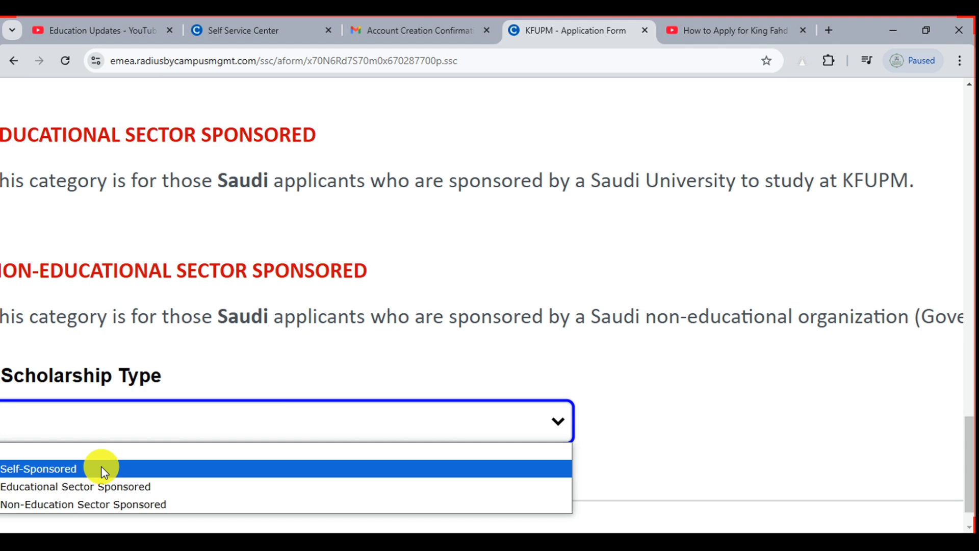
{"action": "scroll", "coordinate": [116, 419], "scroll_direction": "down", "scroll_amount": 5}
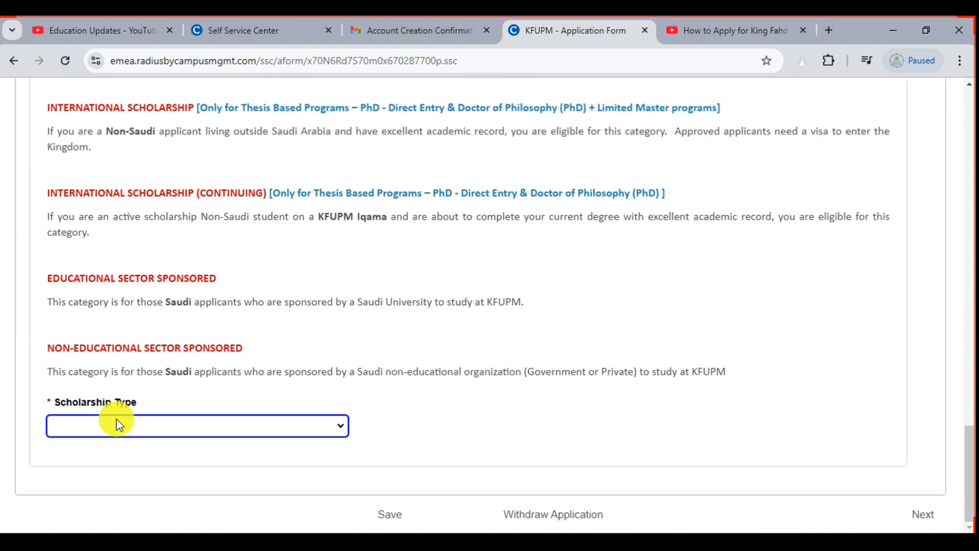
{"action": "left_click", "coordinate": [73, 426]}
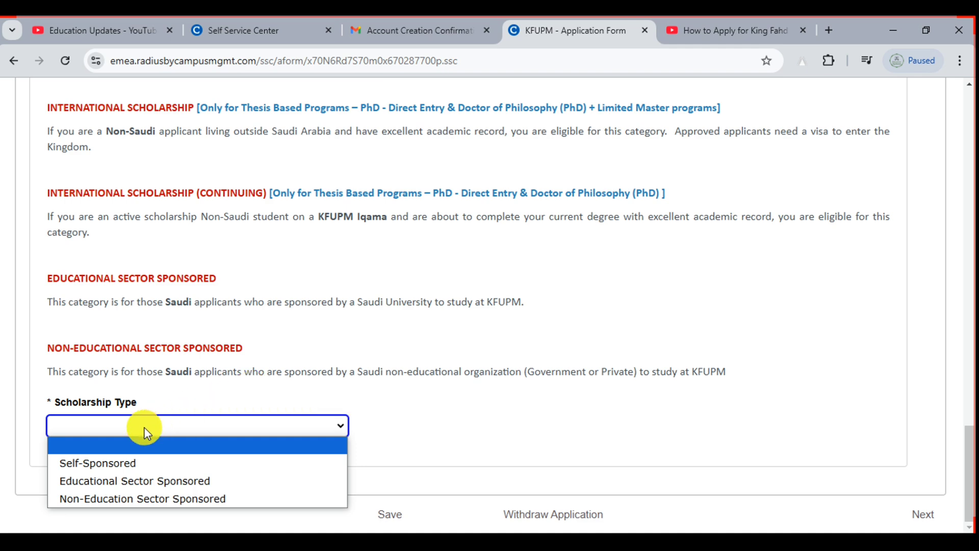
{"action": "left_click", "coordinate": [116, 463]}
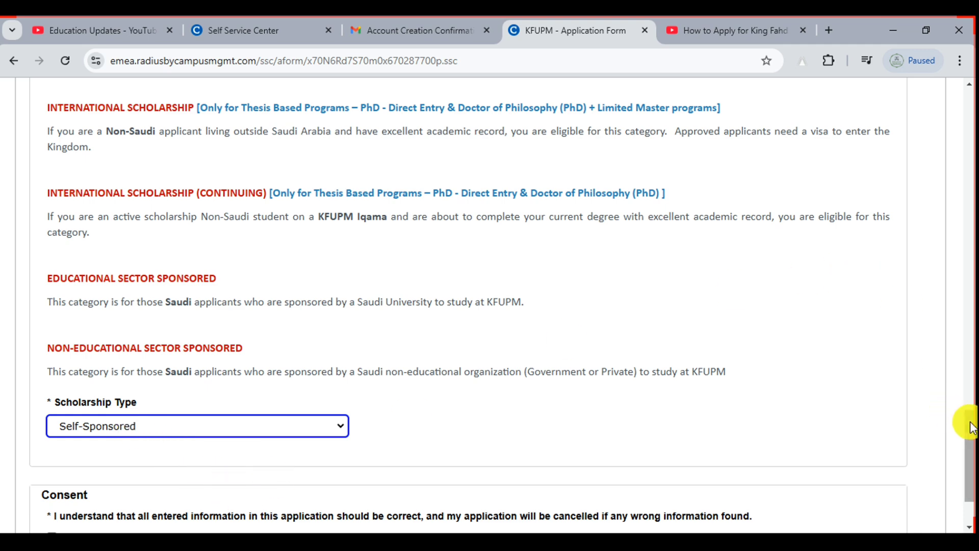
Tick the Consent checkbox and save the Semester section
{"action": "left_click_drag", "start_coordinate": [963, 422], "coordinate": [971, 446]}
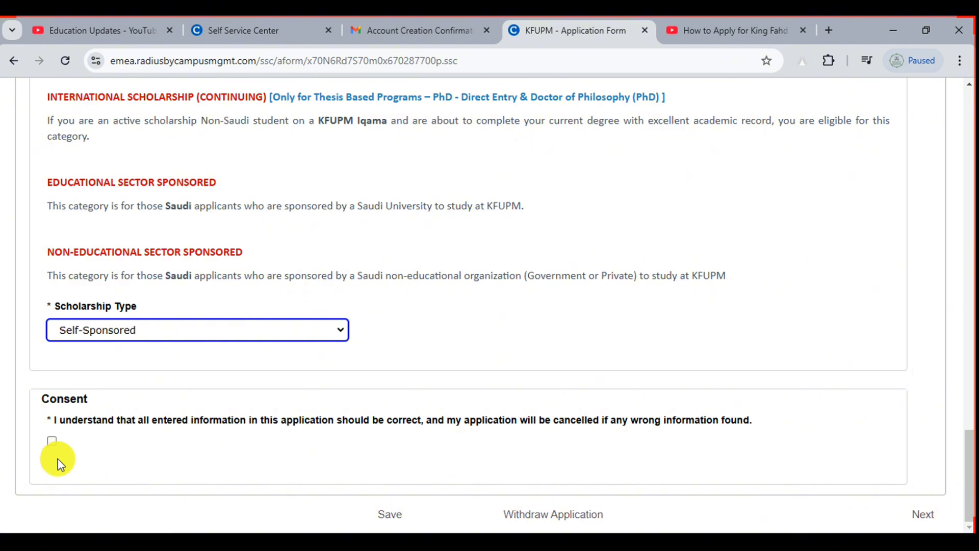
{"action": "left_click", "coordinate": [51, 441]}
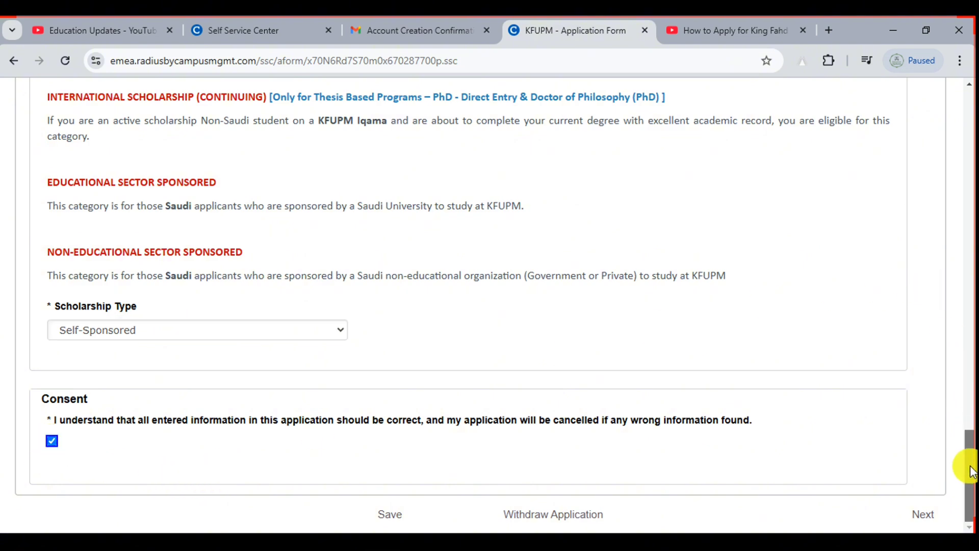
{"action": "left_click_drag", "start_coordinate": [968, 465], "coordinate": [900, 507]}
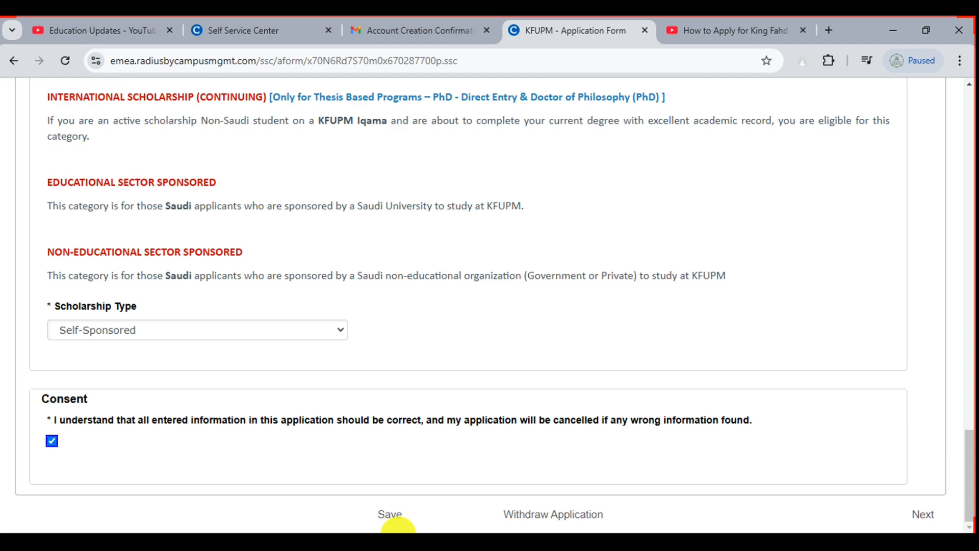
{"action": "left_click", "coordinate": [383, 490]}
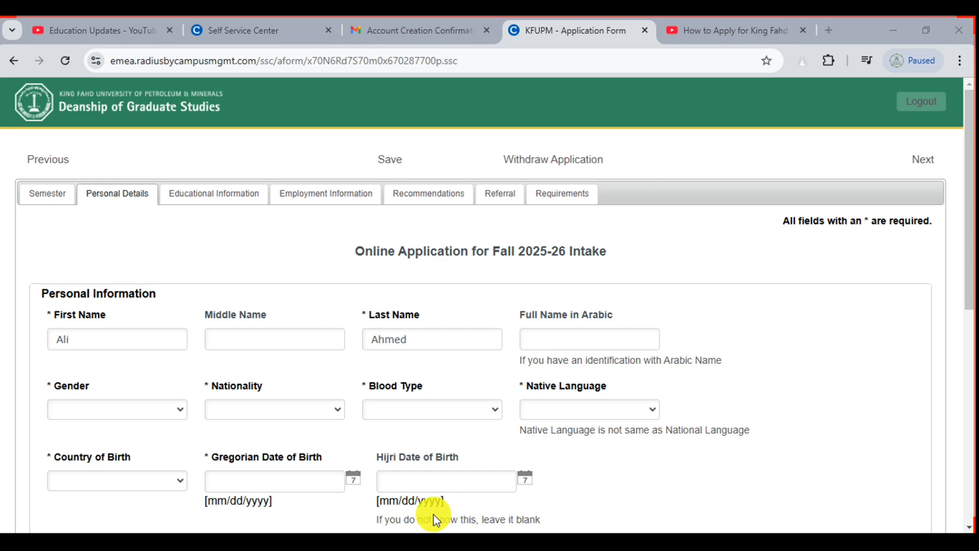
{"action": "left_click_drag", "start_coordinate": [78, 179], "coordinate": [161, 204]}
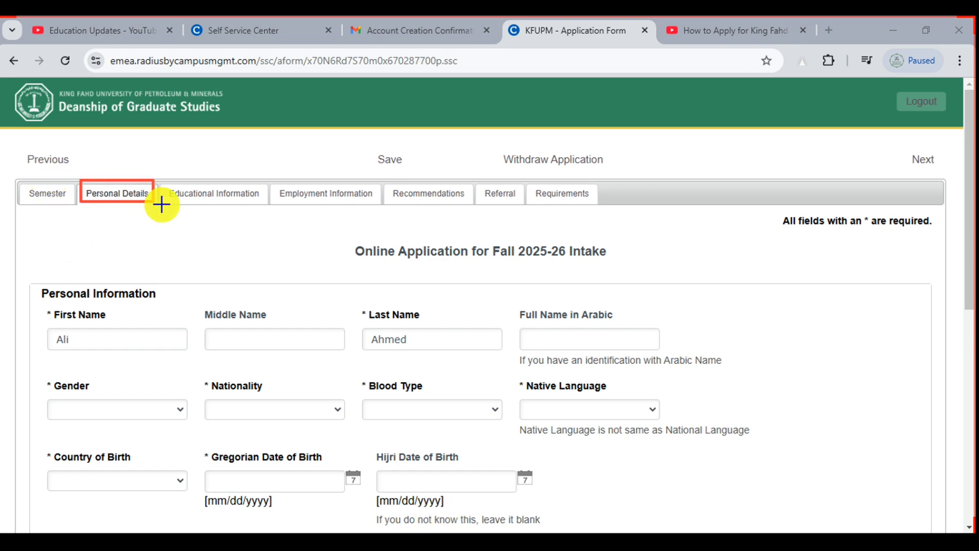
{"action": "mouse_move", "coordinate": [9, 180]}
{"action": "left_mouse_down"}
{"action": "mouse_move", "coordinate": [70, 190]}
{"action": "mouse_move", "coordinate": [80, 213]}
{"action": "left_mouse_up"}
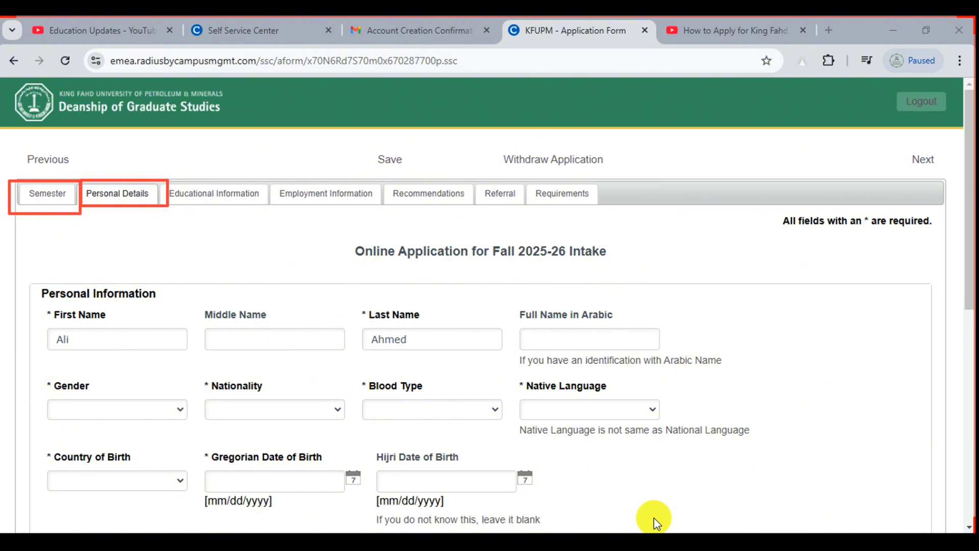
{"action": "left_click_drag", "start_coordinate": [77, 179], "coordinate": [160, 210]}
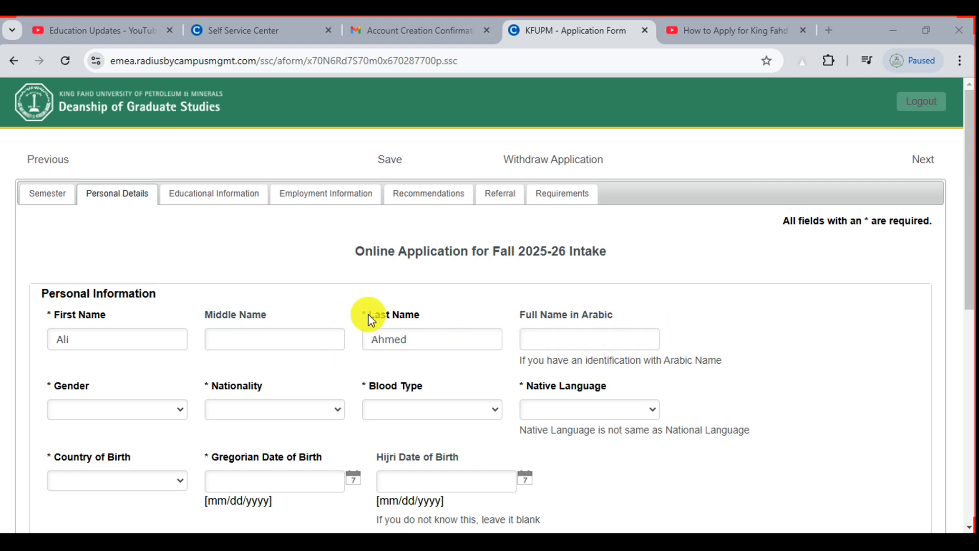
{"action": "scroll", "coordinate": [368, 315], "scroll_direction": "up", "scroll_amount": 5}
{"action": "left_click_drag", "start_coordinate": [337, 306], "coordinate": [364, 310]}
{"action": "scroll", "coordinate": [364, 309], "scroll_direction": "down", "scroll_amount": 3}
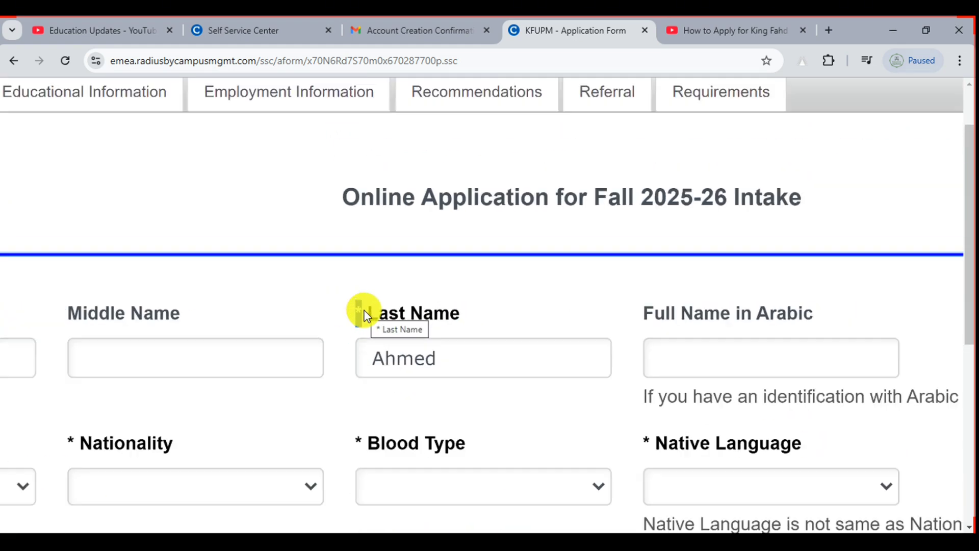
{"action": "scroll", "coordinate": [365, 311], "scroll_direction": "down", "scroll_amount": 4}
{"action": "left_click", "coordinate": [364, 312]}
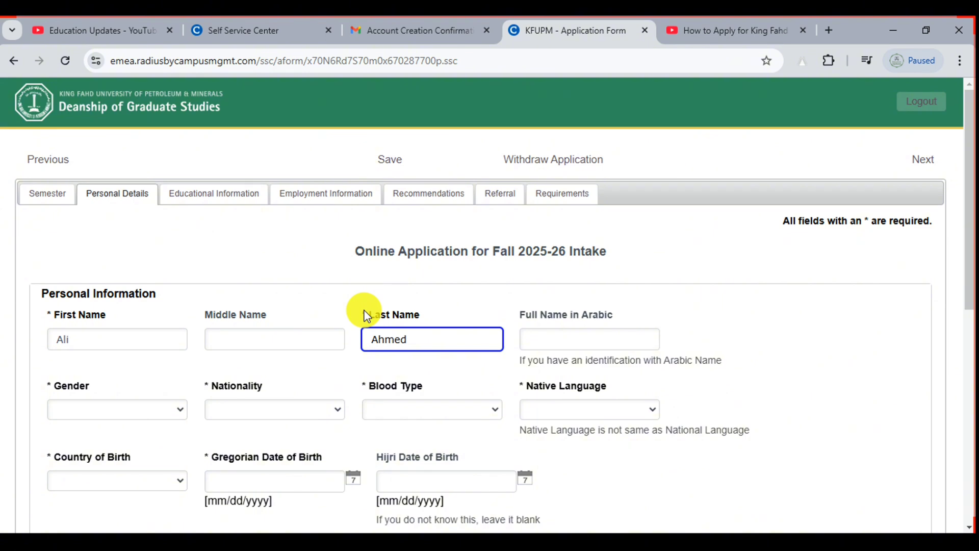
{"action": "scroll", "coordinate": [971, 204], "scroll_direction": "down", "scroll_amount": 1}
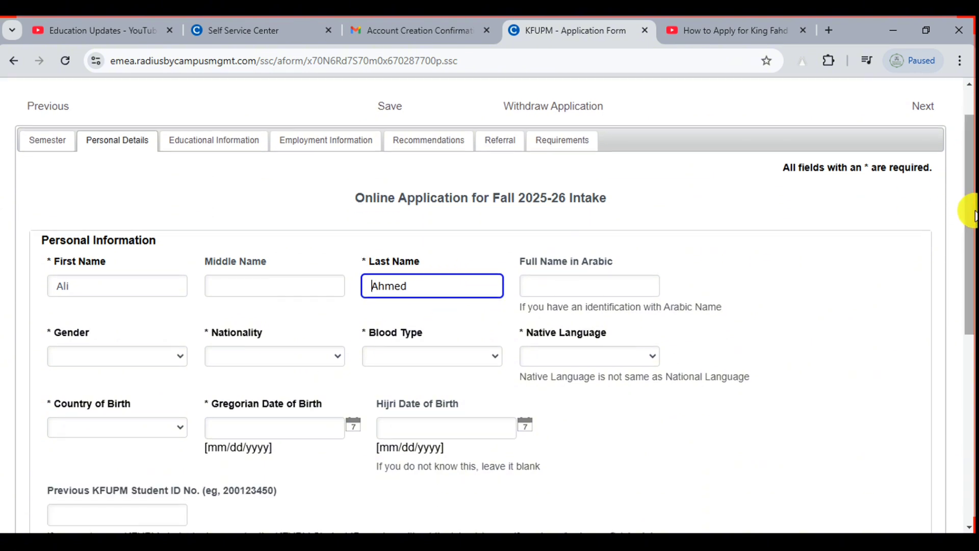
Choose Male, nationality Pakistan, blood type A+, native language English and birth country Pakistan
{"action": "left_click", "coordinate": [134, 355]}
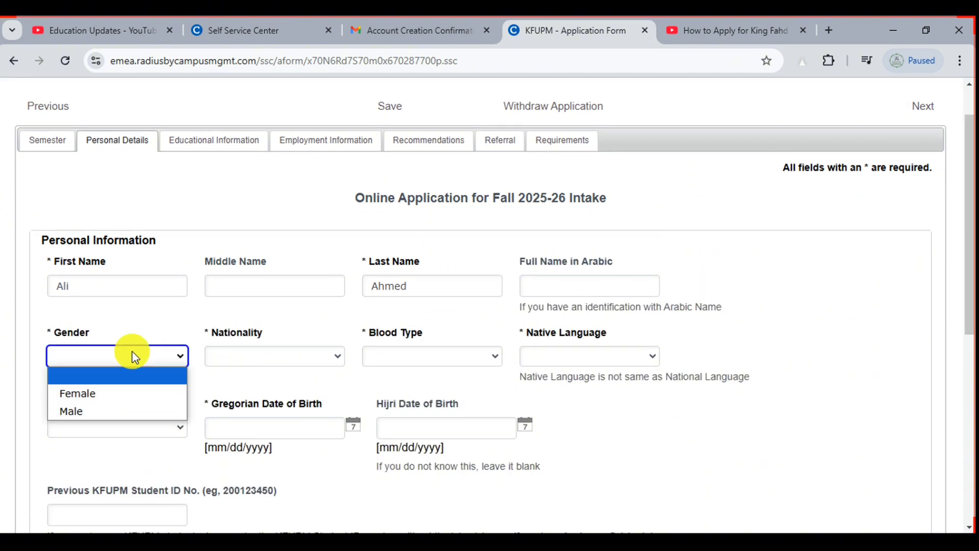
{"action": "left_click", "coordinate": [131, 413]}
{"action": "left_click", "coordinate": [292, 356]}
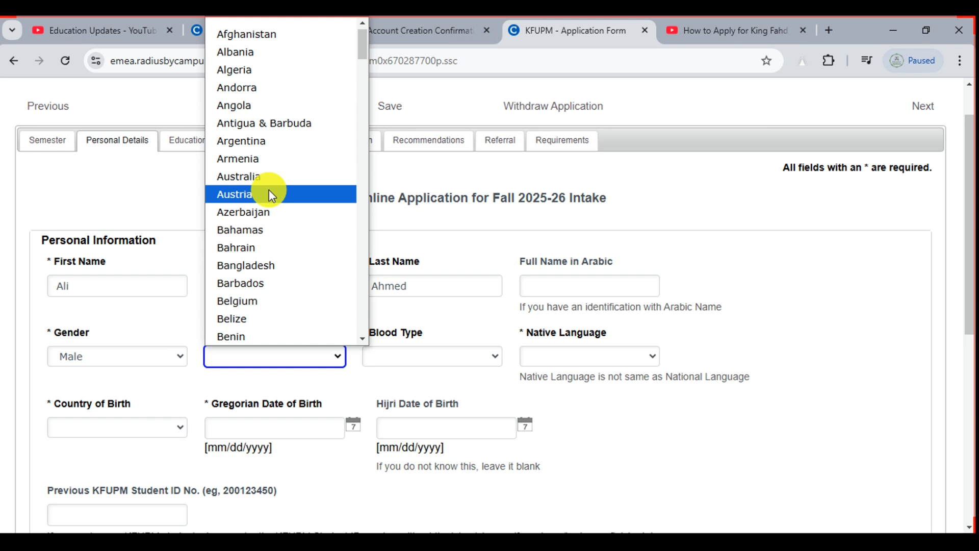
{"action": "key", "text": "p"}
{"action": "key", "text": "Return"}
{"action": "left_click", "coordinate": [417, 357]}
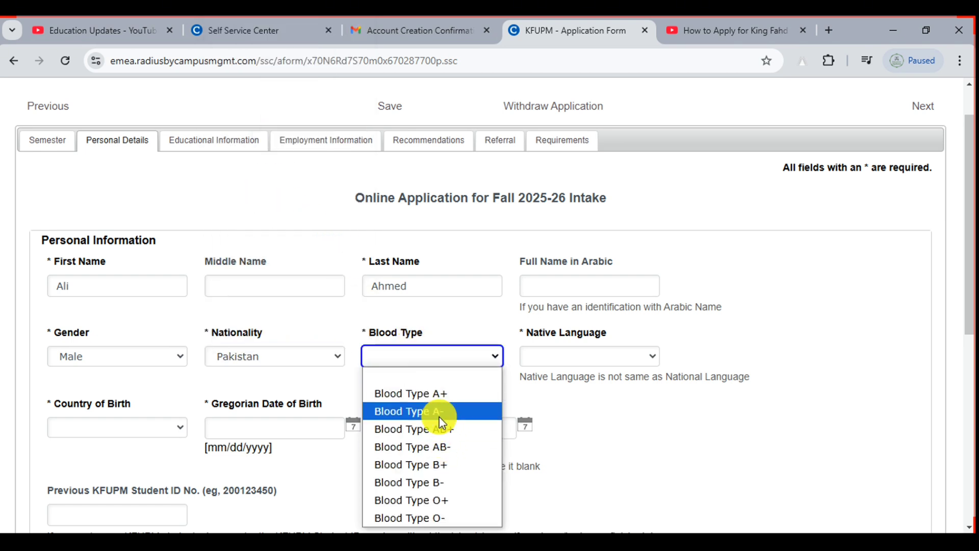
{"action": "left_click", "coordinate": [437, 393]}
{"action": "left_click", "coordinate": [566, 359]}
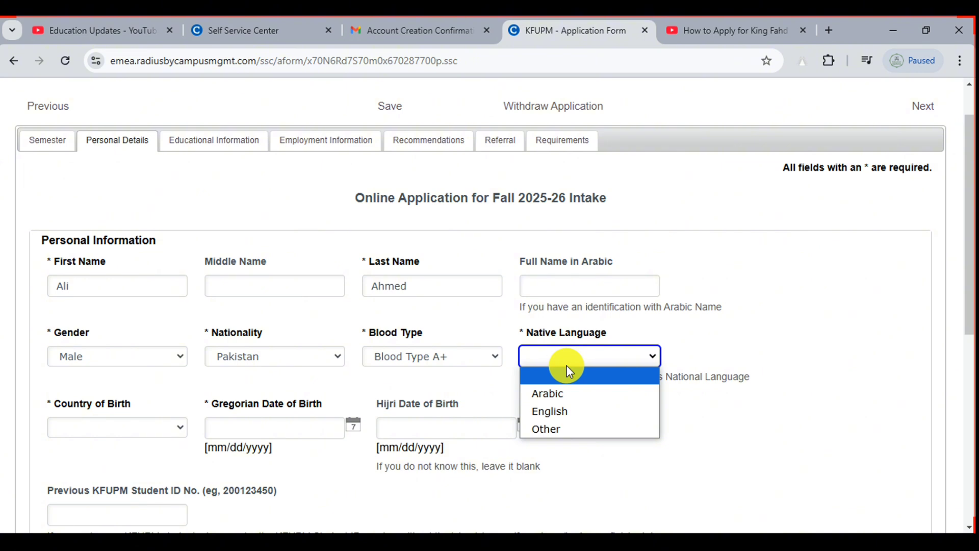
{"action": "left_click", "coordinate": [569, 419]}
{"action": "left_click", "coordinate": [112, 431]}
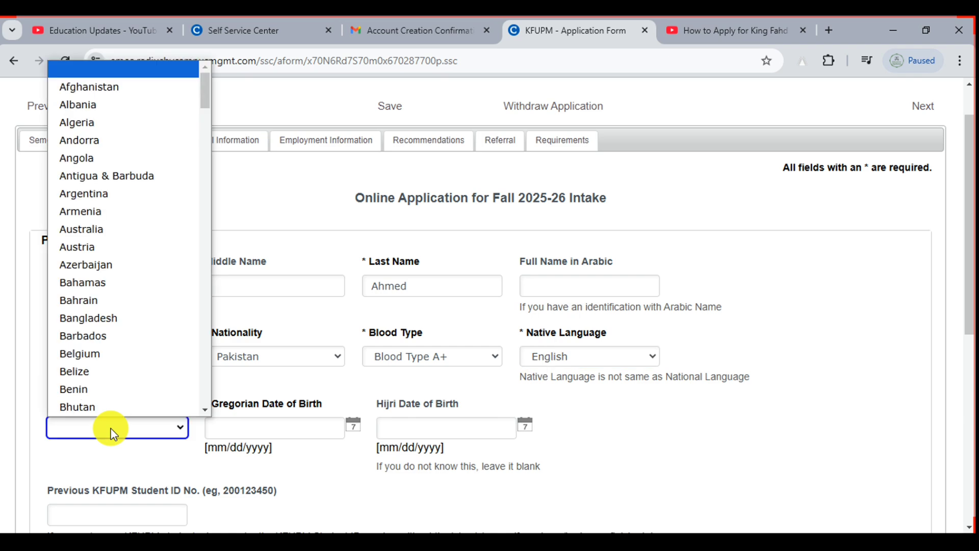
{"action": "key", "text": "p"}
{"action": "key", "text": "Return"}
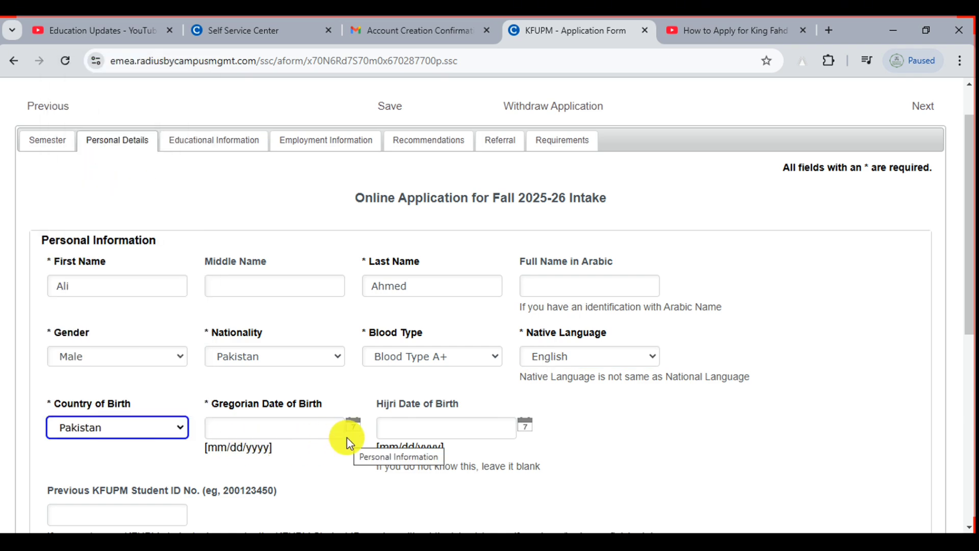
Pick November 15, 2000 as the Gregorian date of birth from the calendar
{"action": "left_click", "coordinate": [272, 432]}
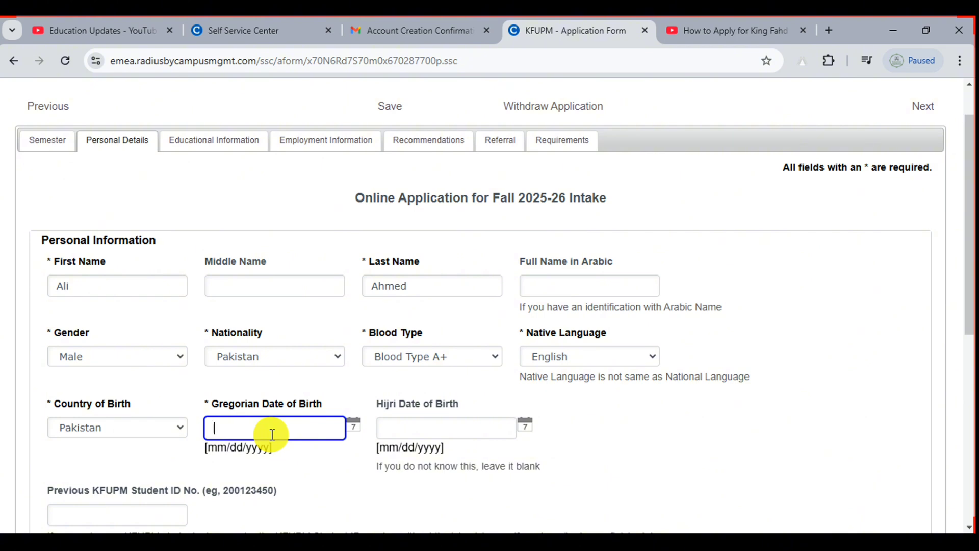
{"action": "left_click", "coordinate": [352, 423]}
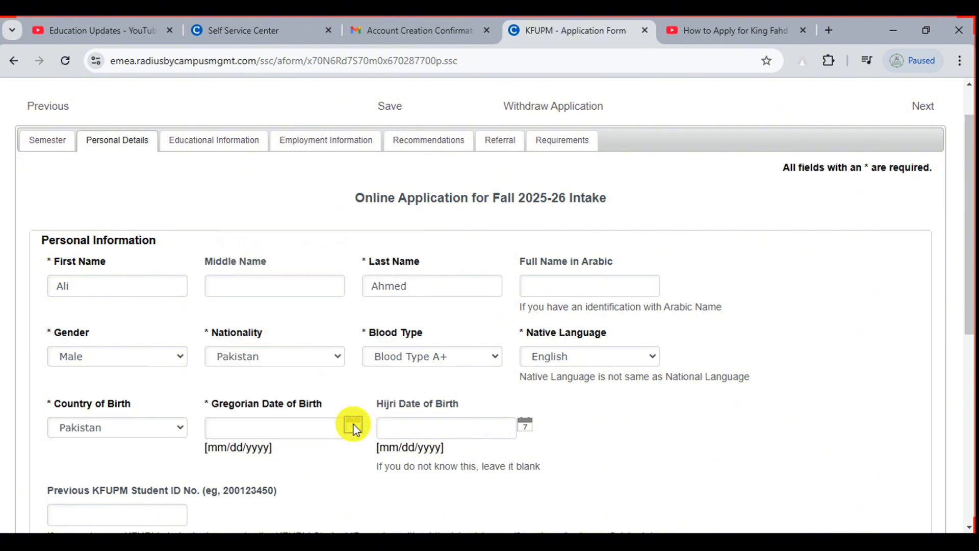
{"action": "left_click", "coordinate": [353, 423]}
{"action": "left_click", "coordinate": [369, 242]}
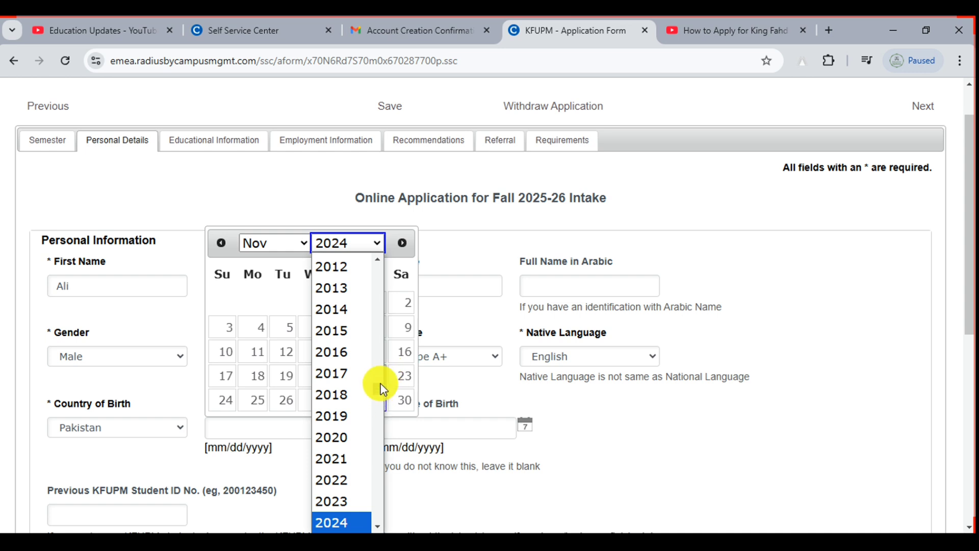
{"action": "scroll", "coordinate": [383, 390], "scroll_direction": "up", "scroll_amount": 12}
{"action": "scroll", "coordinate": [382, 365], "scroll_direction": "down", "scroll_amount": 7}
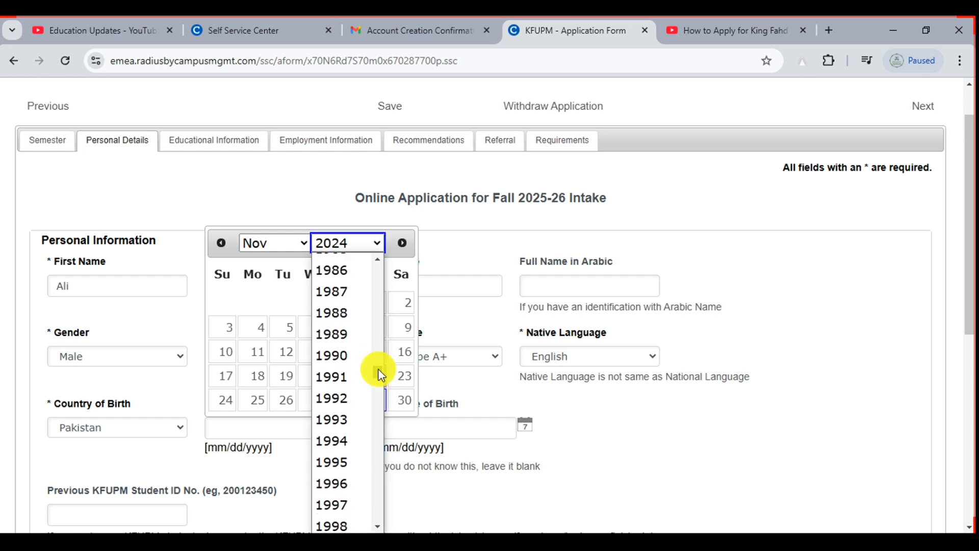
{"action": "left_click", "coordinate": [331, 348]}
{"action": "left_click", "coordinate": [330, 351]}
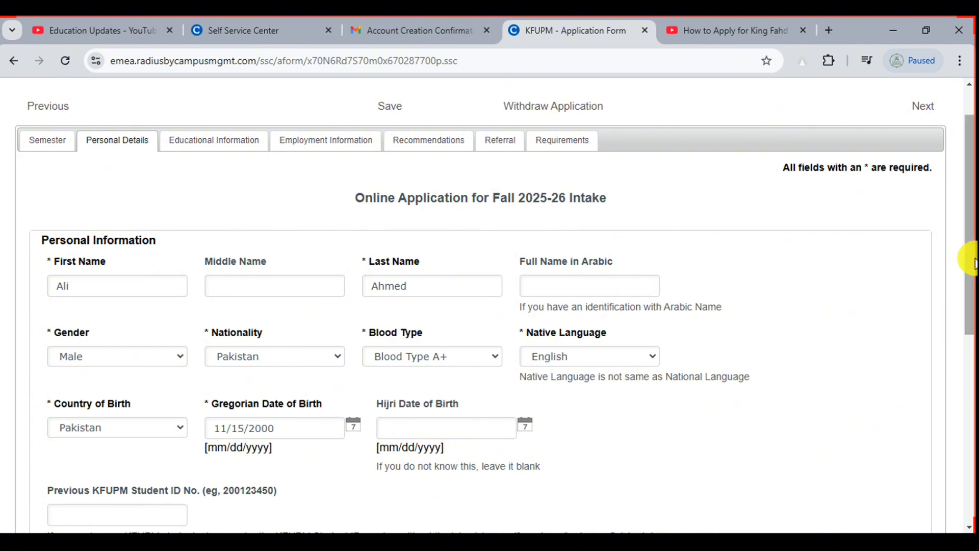
Scroll to Identification Details, set ID Type to Other, and focus the ID Number field
{"action": "left_click_drag", "start_coordinate": [963, 212], "coordinate": [964, 323]}
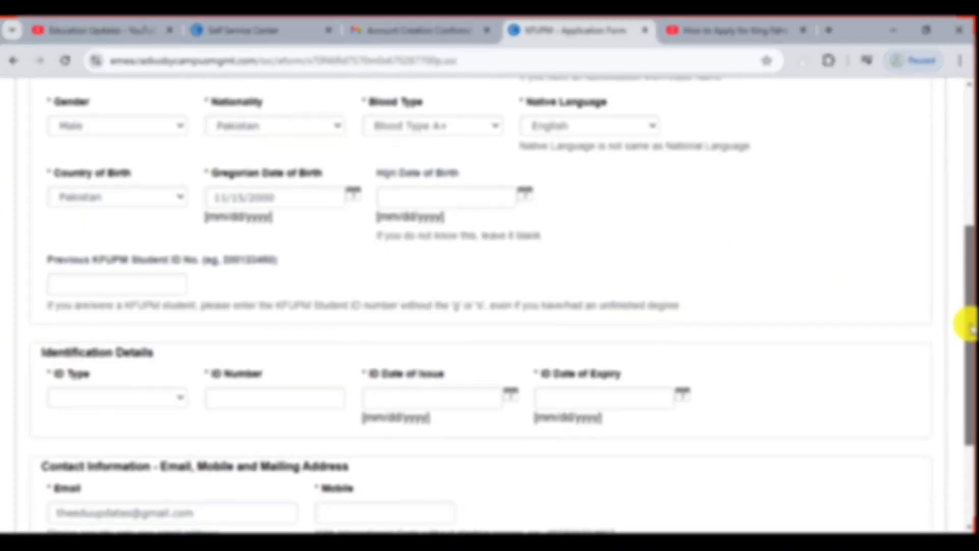
{"action": "scroll", "coordinate": [28, 271], "scroll_direction": "up", "scroll_amount": 4, "text": "ctrl"}
{"action": "scroll", "coordinate": [30, 270], "scroll_direction": "up", "scroll_amount": 1, "text": "ctrl"}
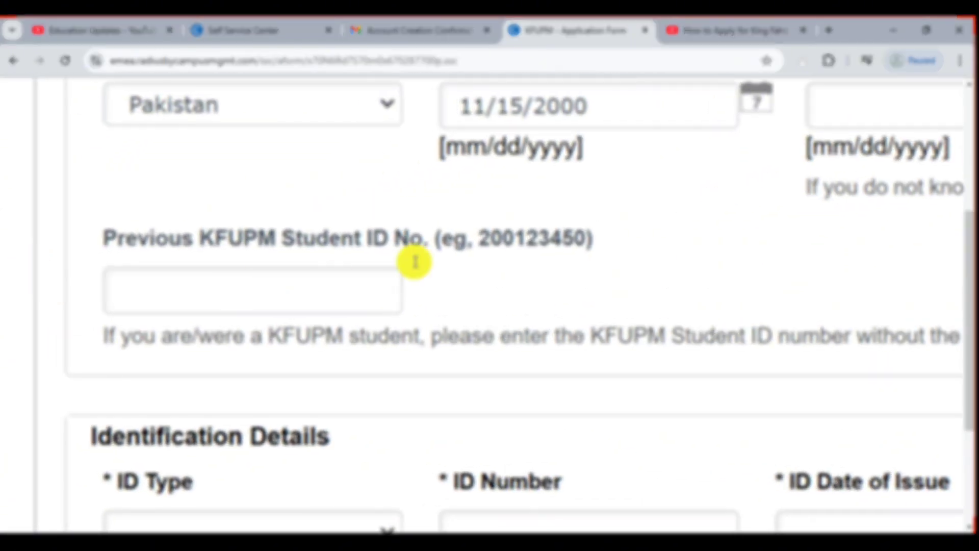
{"action": "scroll", "coordinate": [146, 325], "scroll_direction": "down", "scroll_amount": 5, "text": "ctrl"}
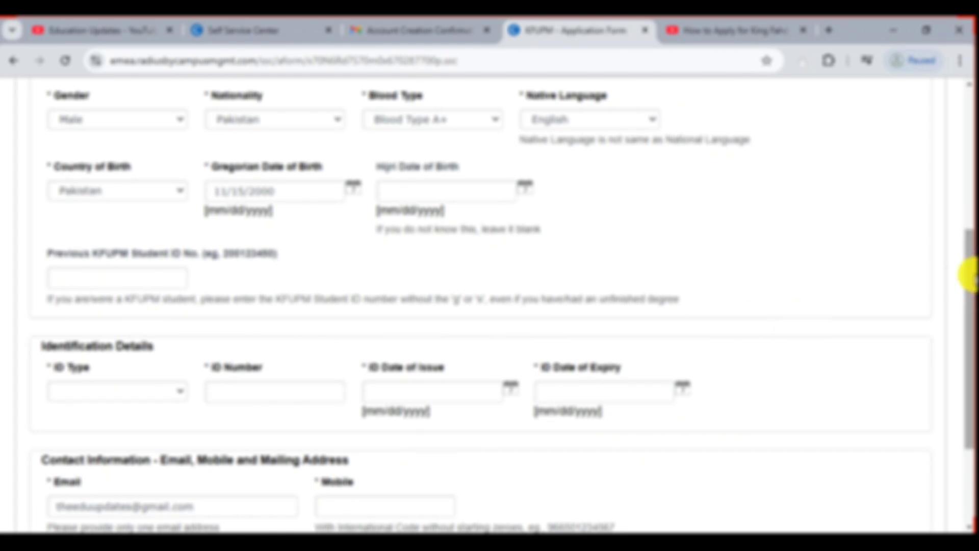
{"action": "left_click_drag", "start_coordinate": [967, 252], "coordinate": [967, 287]}
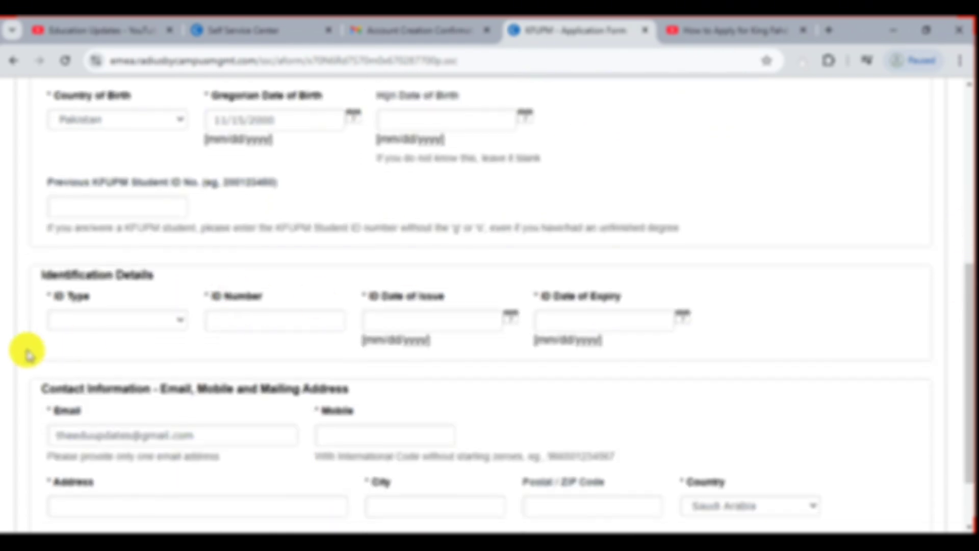
{"action": "scroll", "coordinate": [22, 350], "scroll_direction": "up", "scroll_amount": 5, "text": "ctrl"}
{"action": "left_click", "coordinate": [260, 297]}
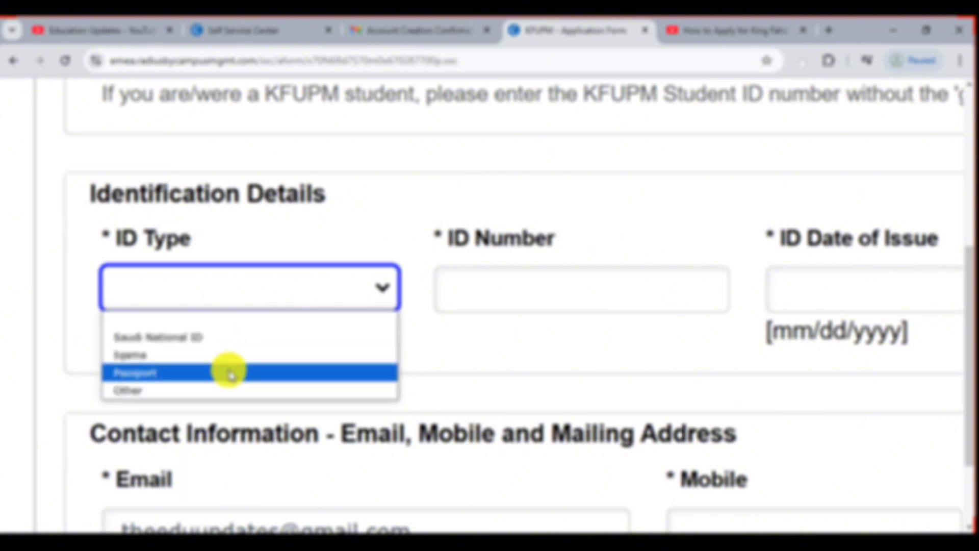
{"action": "left_click", "coordinate": [221, 400]}
{"action": "scroll", "coordinate": [391, 325], "scroll_direction": "down", "scroll_amount": 3}
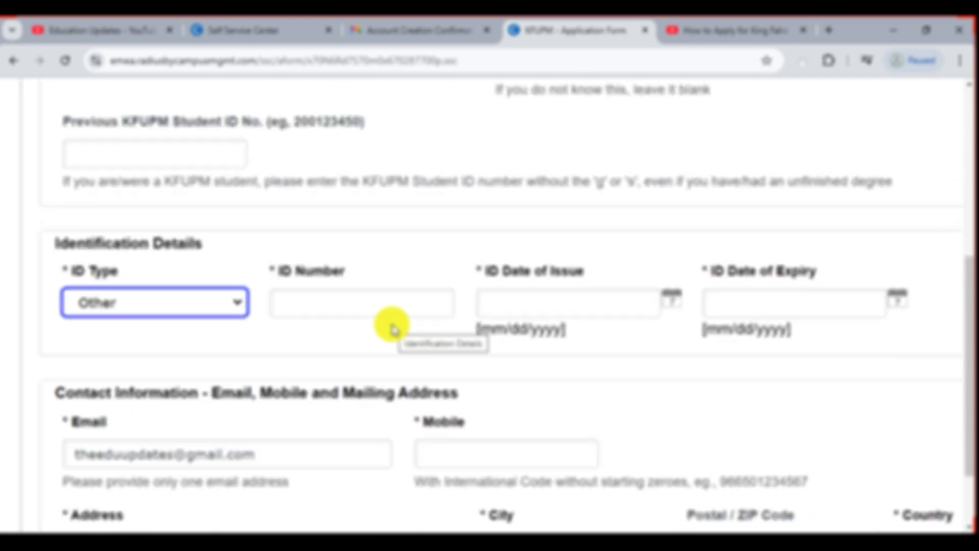
{"action": "left_click", "coordinate": [336, 311]}
{"action": "scroll", "coordinate": [334, 311], "scroll_direction": "down", "scroll_amount": 2}
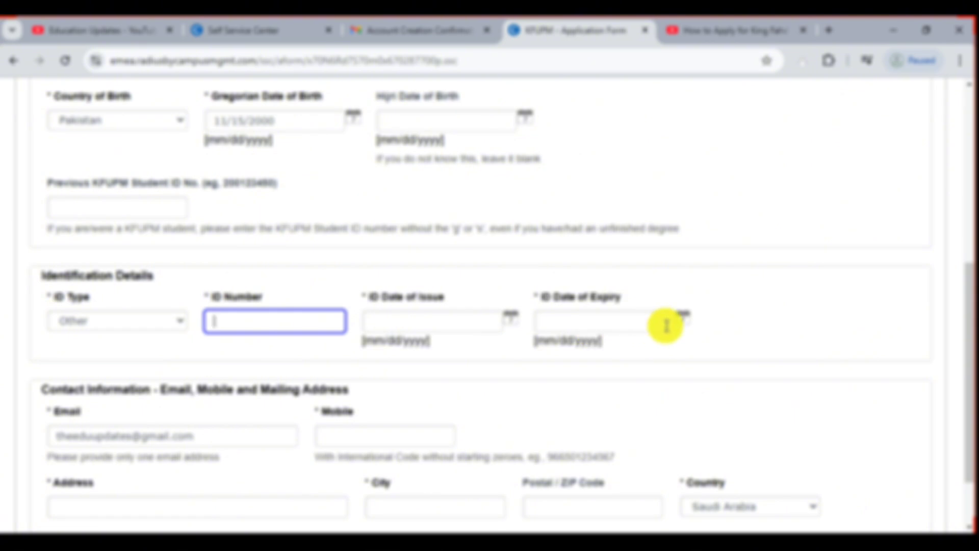
{"action": "left_click_drag", "start_coordinate": [964, 278], "coordinate": [970, 334]}
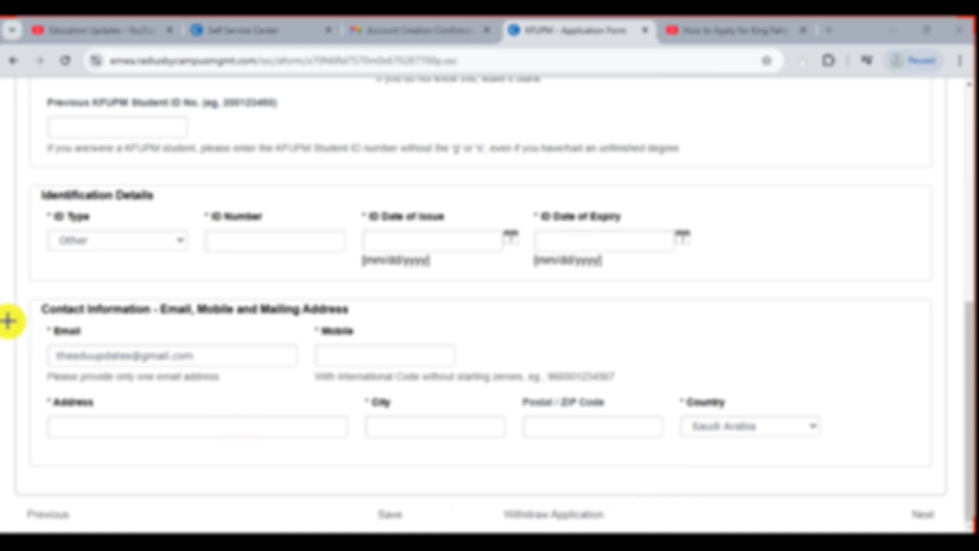
Enter the mobile number and the city Lahore in the contact details
{"action": "mouse_move", "coordinate": [8, 321]}
{"action": "left_mouse_down"}
{"action": "mouse_move", "coordinate": [53, 339]}
{"action": "mouse_move", "coordinate": [309, 374]}
{"action": "left_mouse_up"}
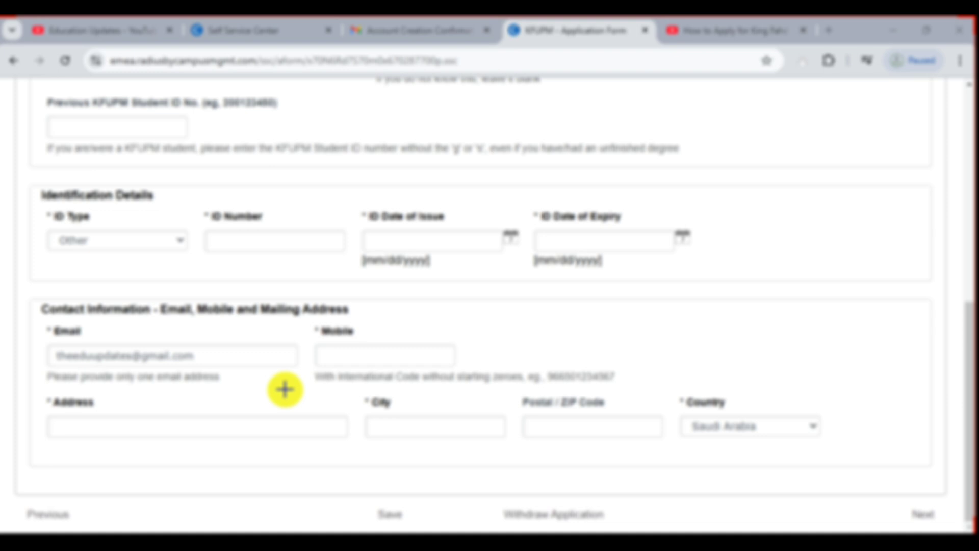
{"action": "mouse_move", "coordinate": [310, 320]}
{"action": "left_mouse_down"}
{"action": "mouse_move", "coordinate": [376, 360]}
{"action": "mouse_move", "coordinate": [476, 372]}
{"action": "left_mouse_up"}
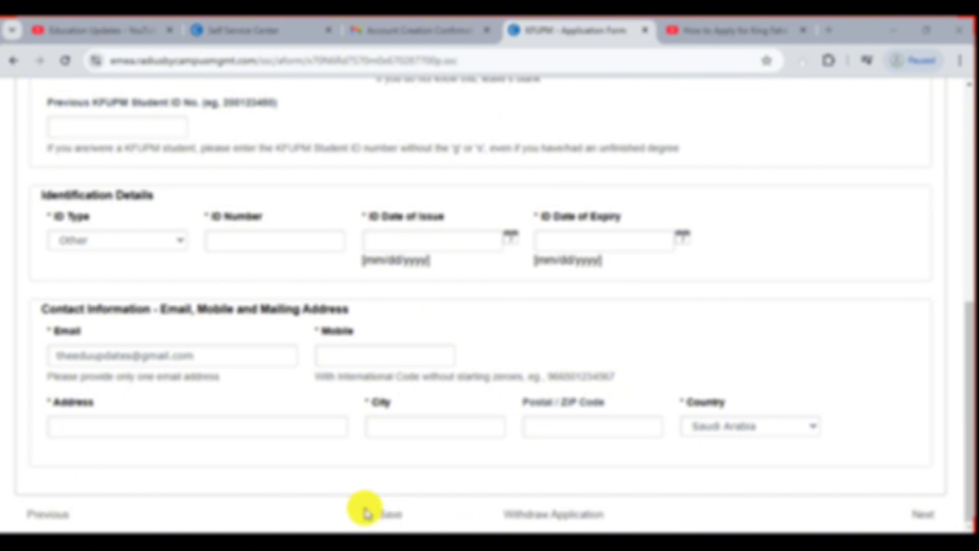
{"action": "left_click", "coordinate": [334, 356]}
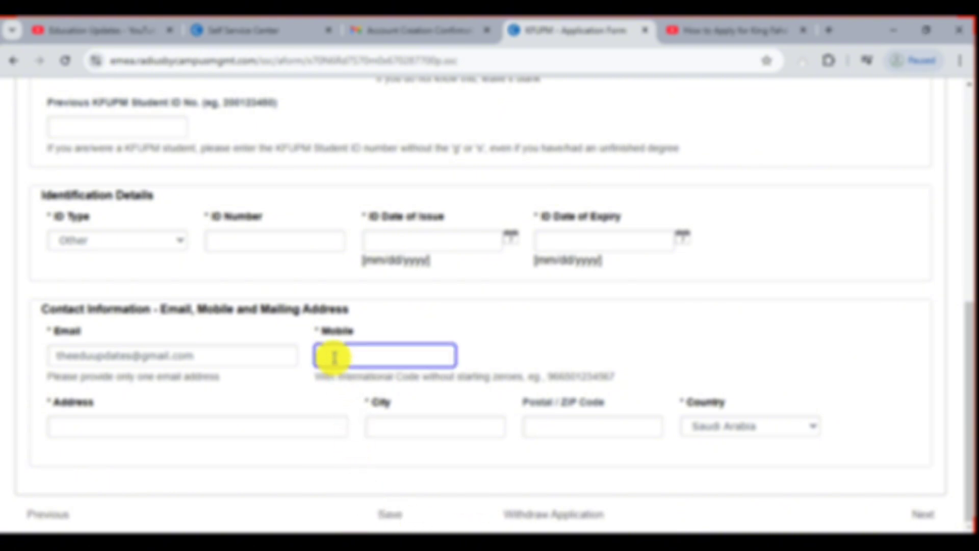
{"action": "type", "text": "+923"}
{"action": "left_click", "coordinate": [415, 426]}
{"action": "type", "text": "Kahore"}
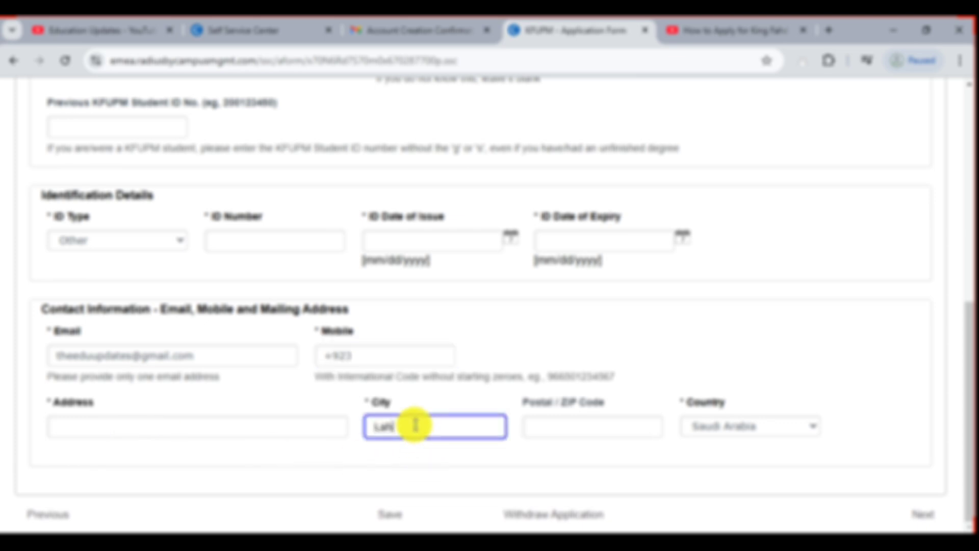
Set the mailing address country to Pakistan and save the personal details
{"action": "left_click", "coordinate": [538, 432]}
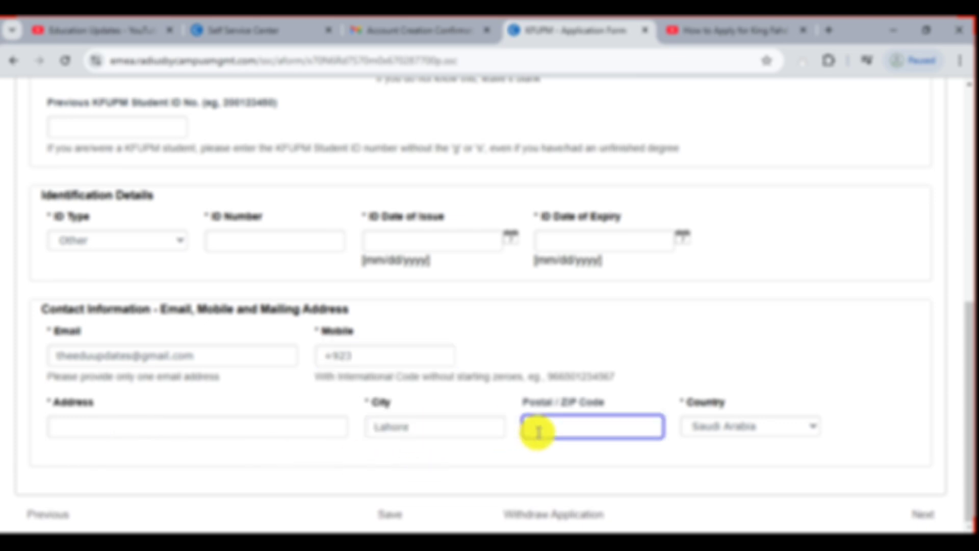
{"action": "left_click", "coordinate": [719, 431]}
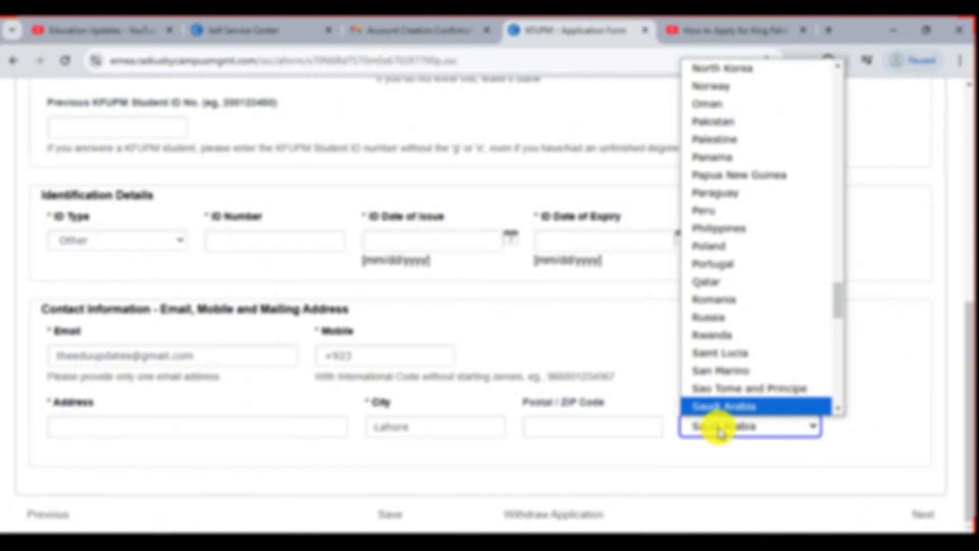
{"action": "key", "text": "p"}
{"action": "key", "text": "Return"}
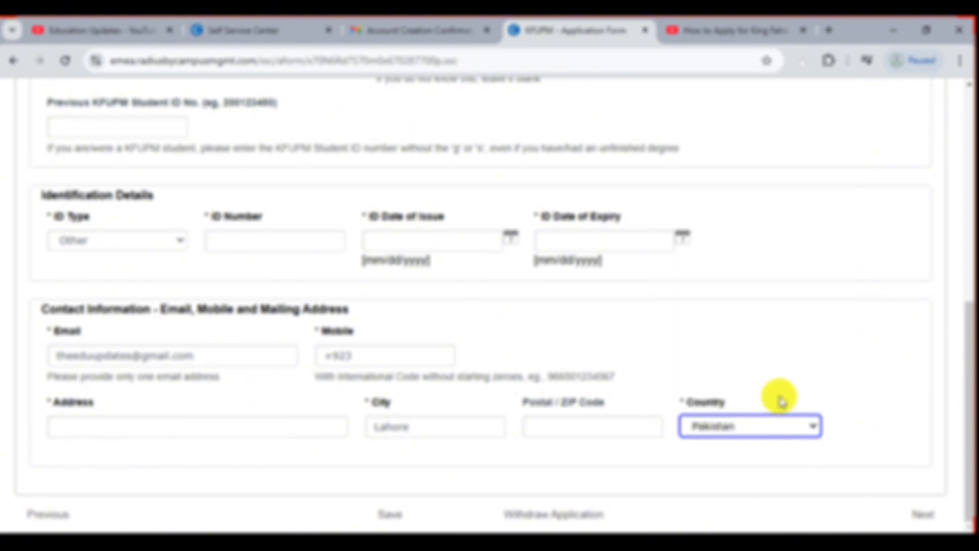
{"action": "left_click", "coordinate": [391, 517]}
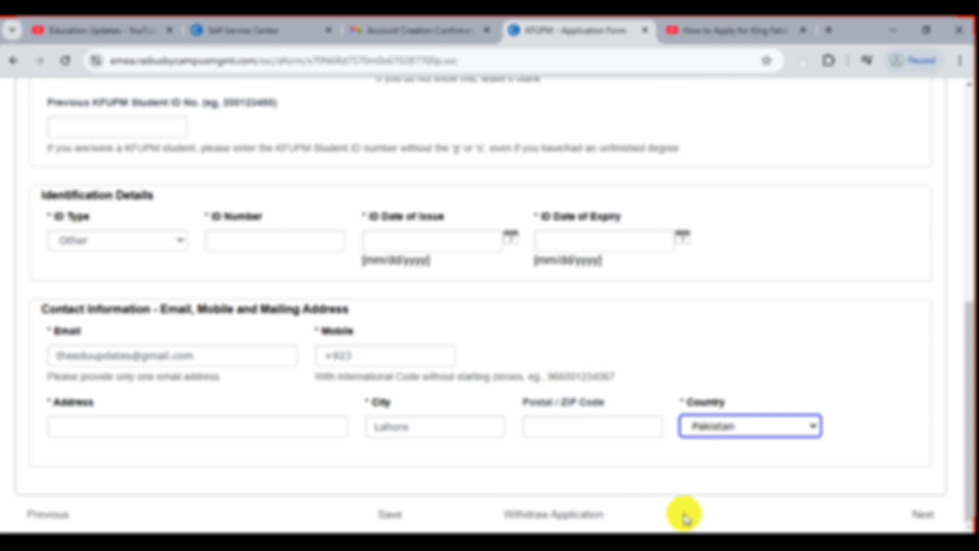
{"action": "left_click", "coordinate": [653, 517]}
Go to the Educational Information section of the application
{"action": "left_click", "coordinate": [436, 516]}
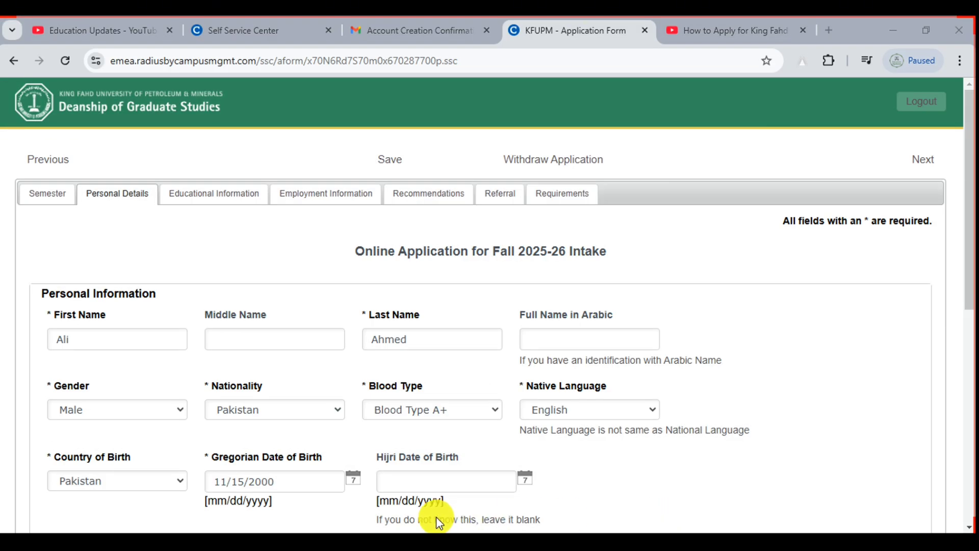
{"action": "left_click_drag", "start_coordinate": [72, 181], "coordinate": [157, 203]}
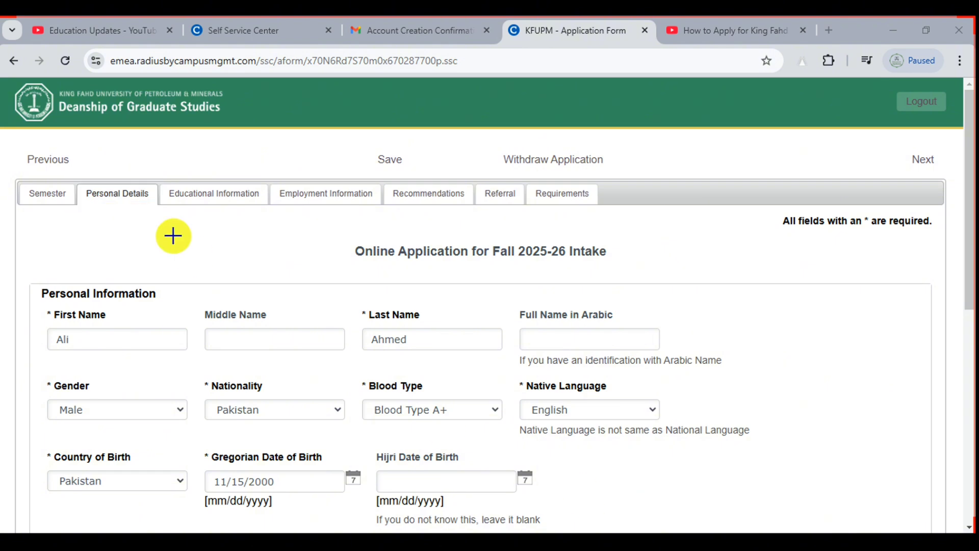
{"action": "left_click_drag", "start_coordinate": [156, 182], "coordinate": [258, 218]}
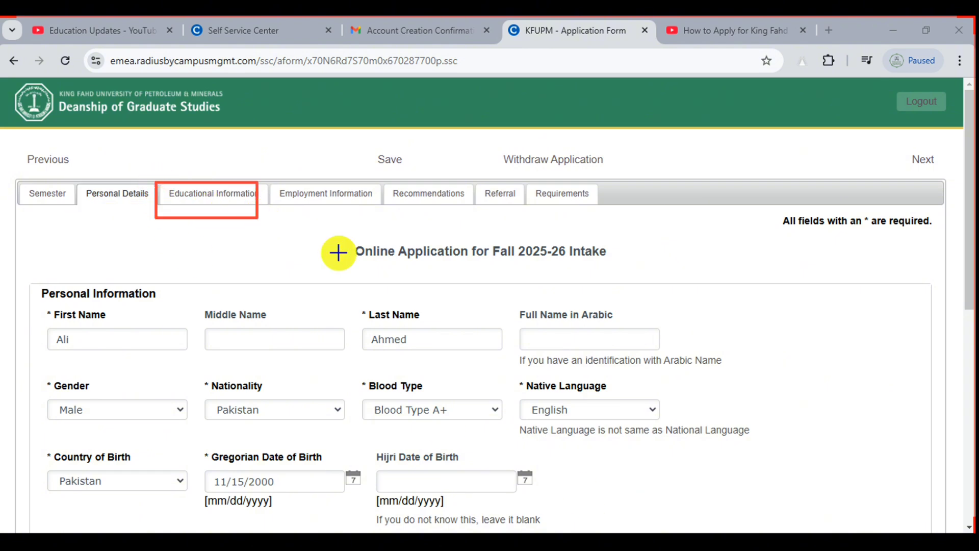
{"action": "left_click", "coordinate": [644, 512]}
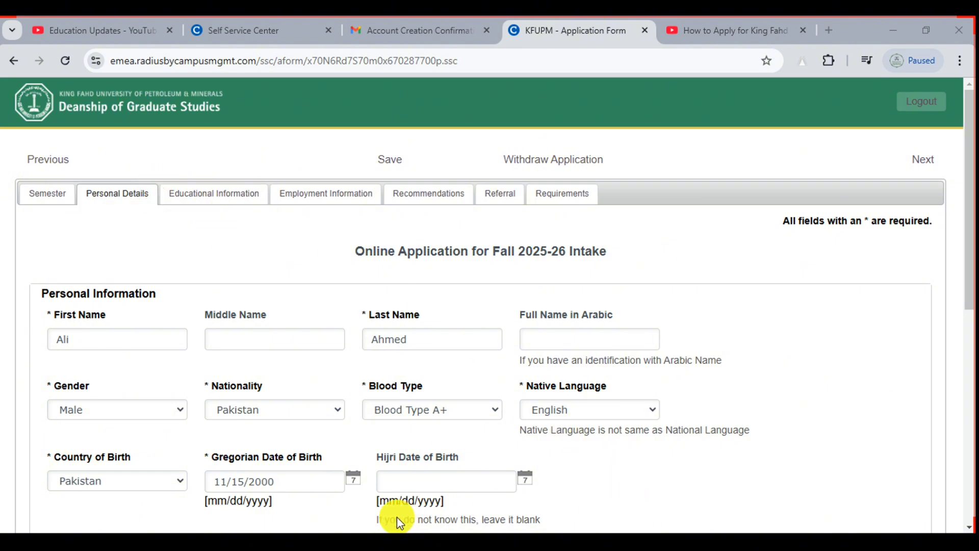
{"action": "left_click", "coordinate": [231, 188]}
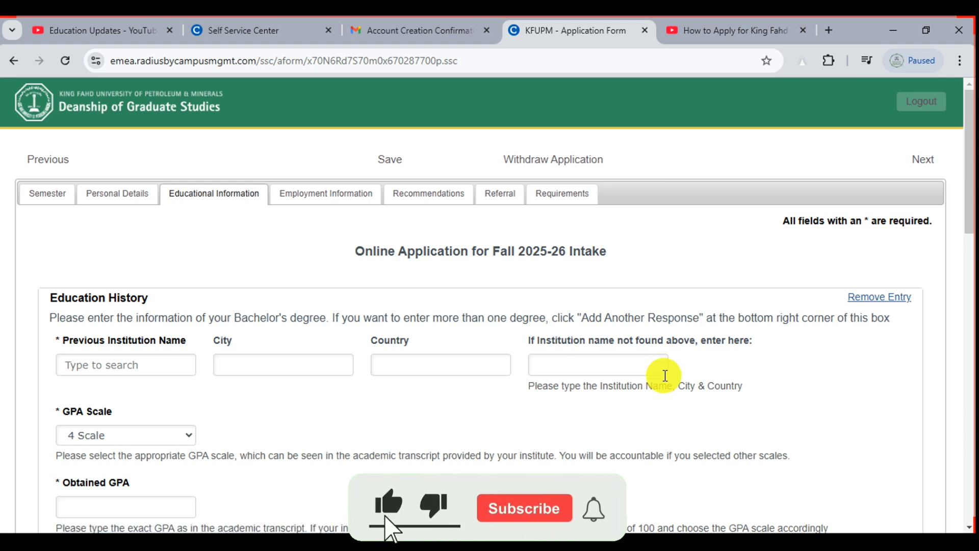
{"action": "left_click_drag", "start_coordinate": [973, 134], "coordinate": [971, 186]}
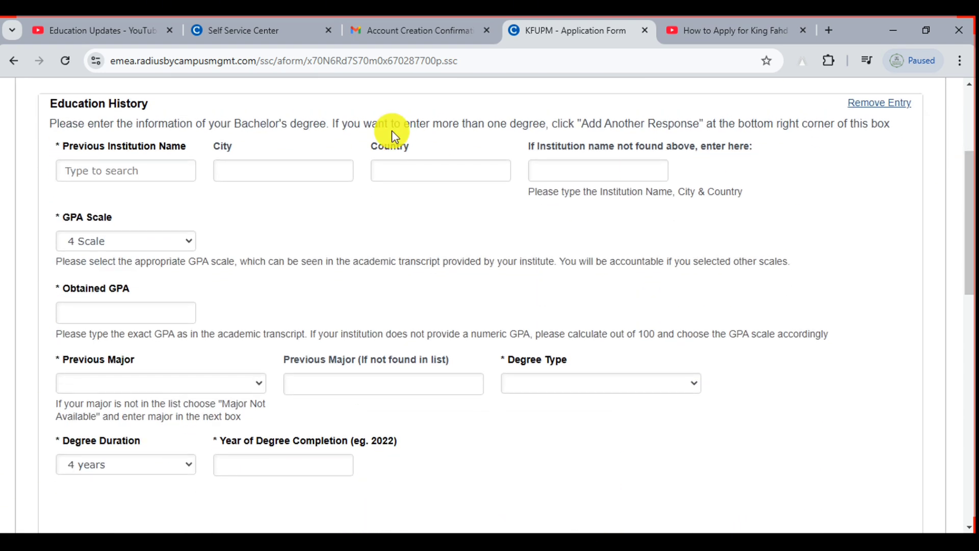
Enter an initial institution name, city Lahore and country Pakistan for the previous institution
{"action": "left_click", "coordinate": [101, 173]}
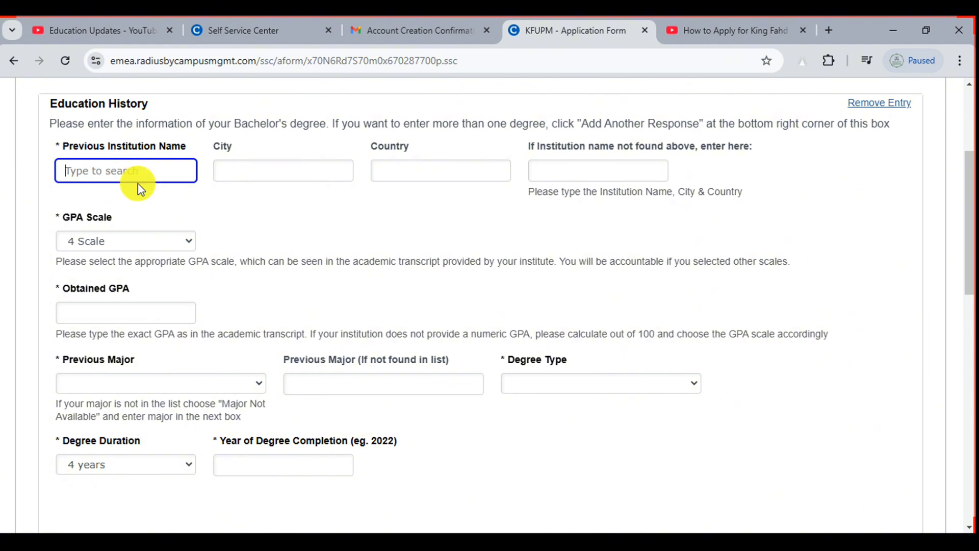
{"action": "type", "text": "G"}
{"action": "key", "text": "BackSpace"}
{"action": "type", "text": "PU"}
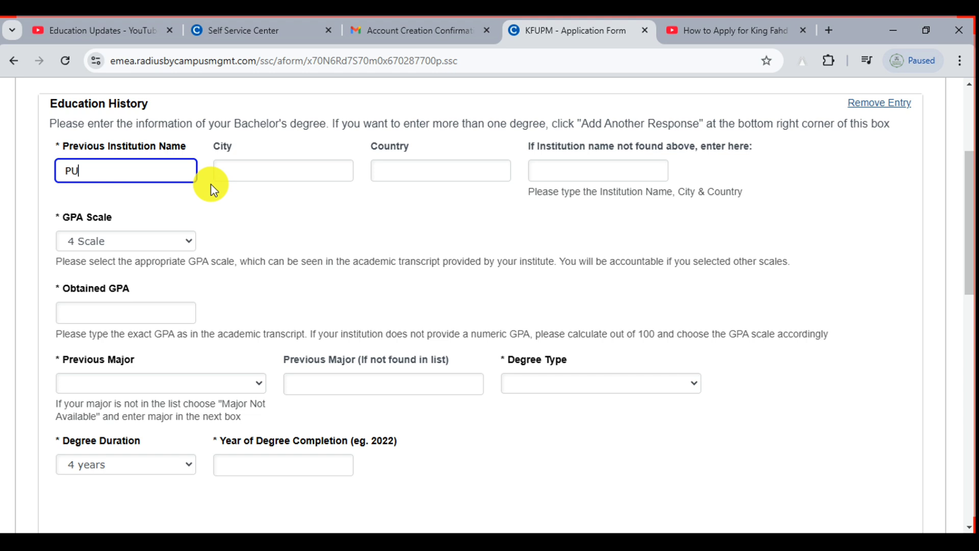
{"action": "left_click", "coordinate": [263, 170]}
{"action": "type", "text": "Laho"}
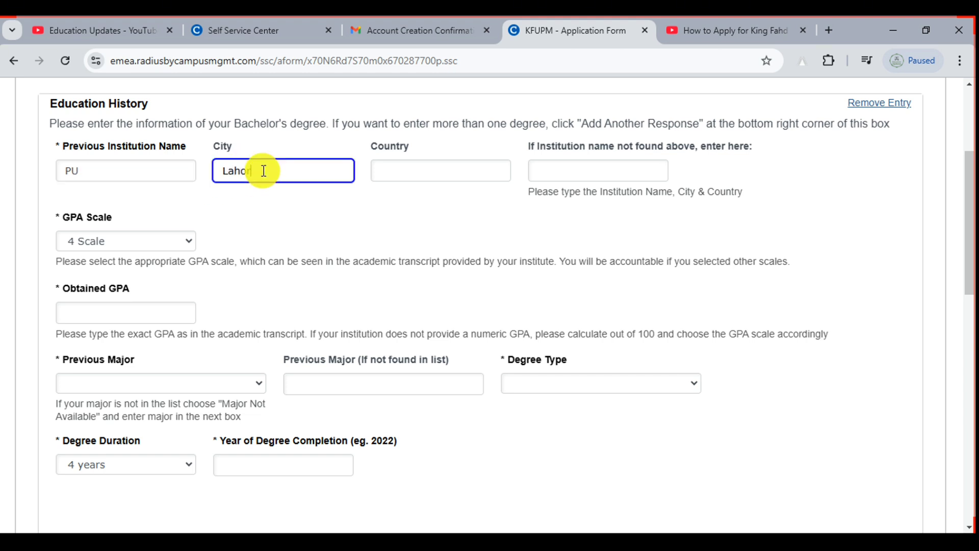
{"action": "type", "text": "re"}
{"action": "left_click", "coordinate": [413, 172]}
{"action": "type", "text": "Pak"}
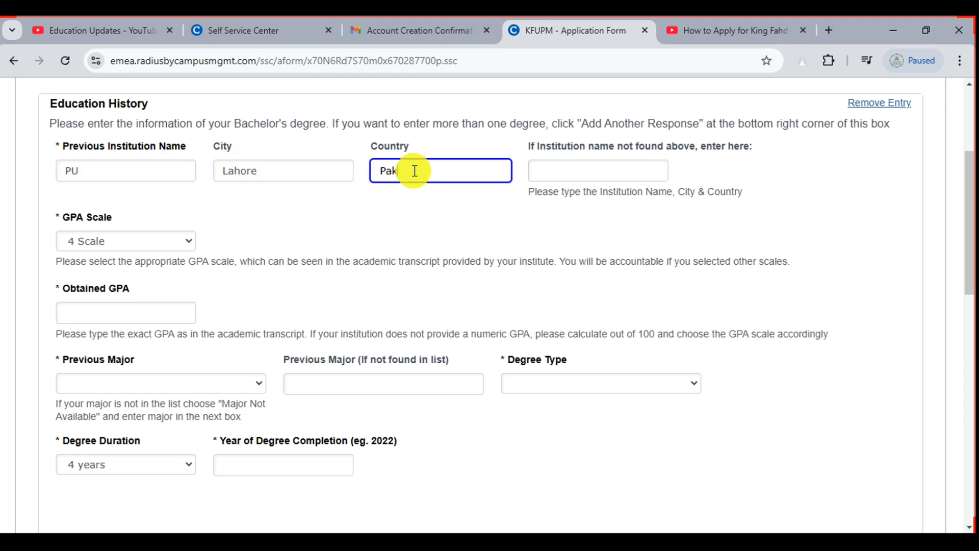
{"action": "type", "text": "istan"}
{"action": "left_click", "coordinate": [579, 170]}
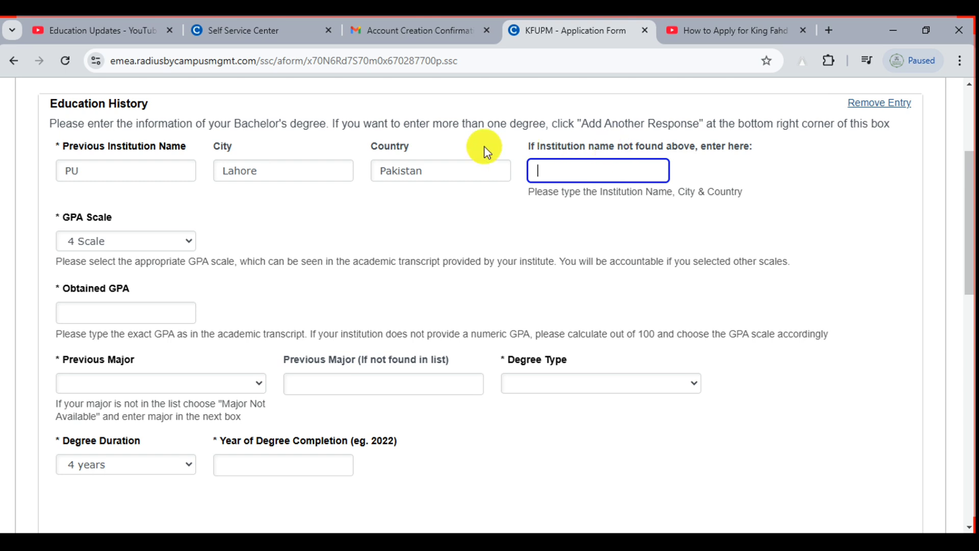
Replace the institution with University of Punjab and clear the unlisted-institution field
{"action": "left_click", "coordinate": [105, 168]}
{"action": "key", "text": "BackSpace"}
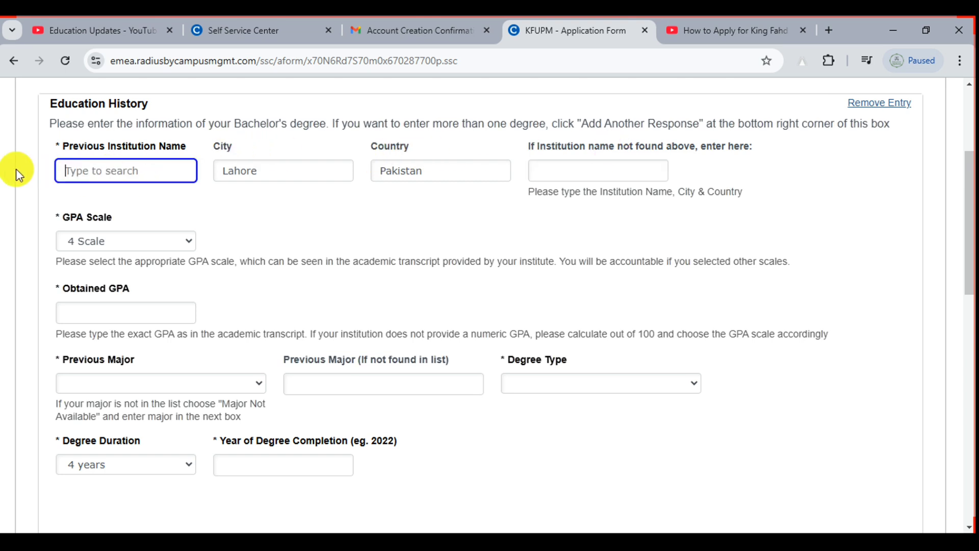
{"action": "type", "text": "Univerti"}
{"action": "type", "text": "sity"}
{"action": "type", "text": " of"}
{"action": "type", "text": " Punjab"}
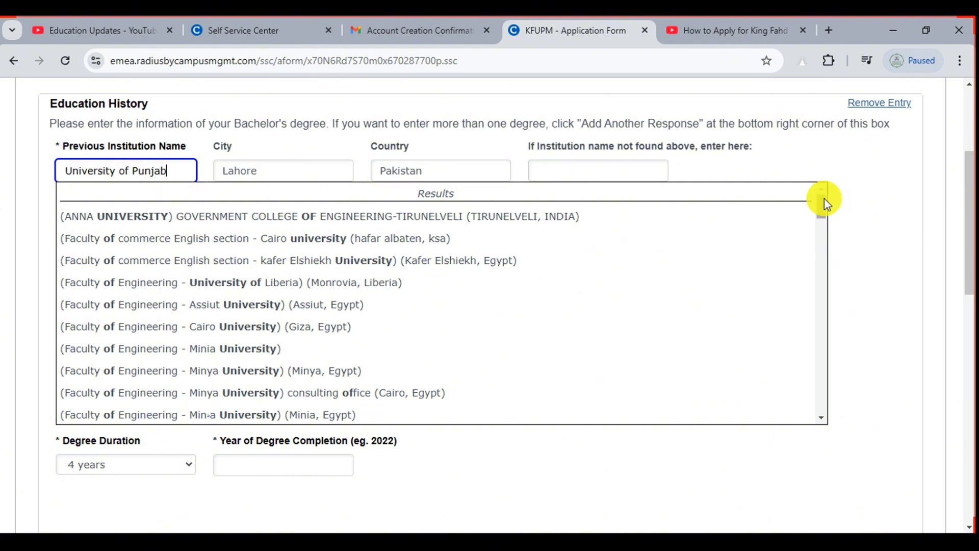
{"action": "left_click", "coordinate": [824, 198]}
{"action": "left_click_drag", "start_coordinate": [824, 199], "coordinate": [357, 195]}
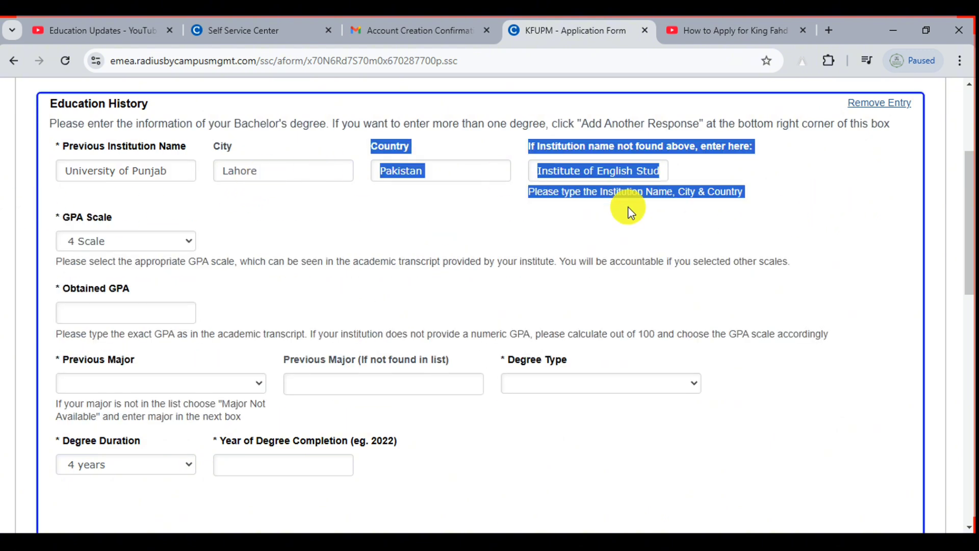
{"action": "left_click", "coordinate": [677, 223]}
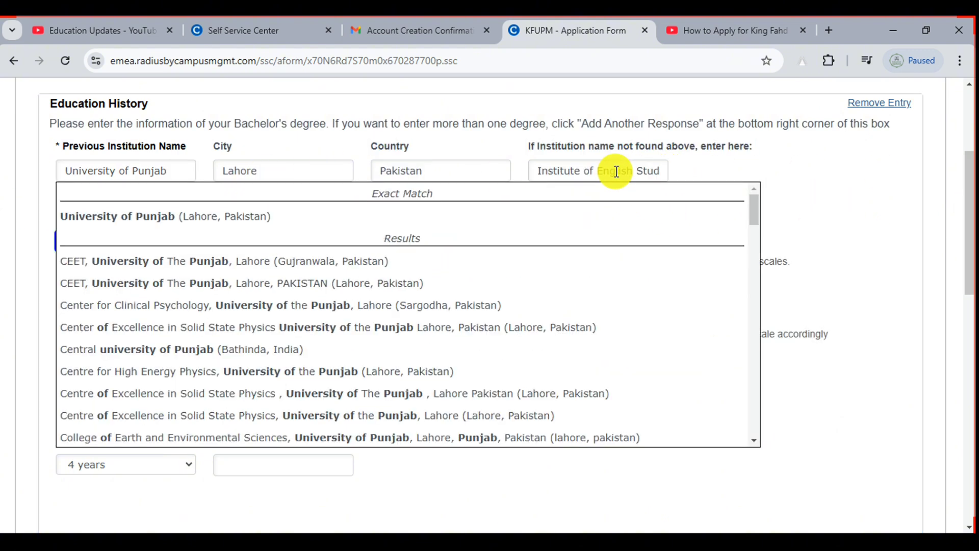
{"action": "left_click", "coordinate": [615, 172]}
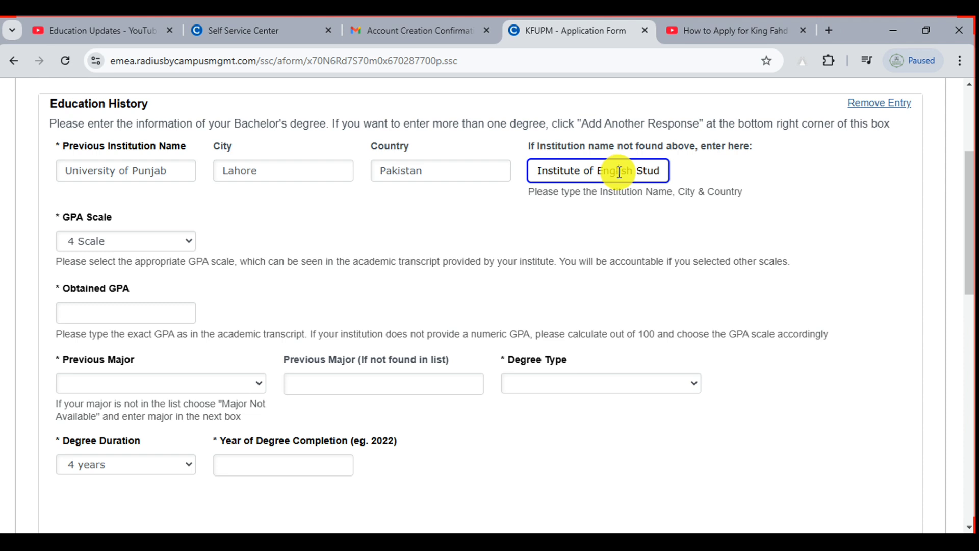
{"action": "double_click", "coordinate": [618, 172]}
{"action": "key", "text": "ctrl+a"}
{"action": "key", "text": "BackSpace"}
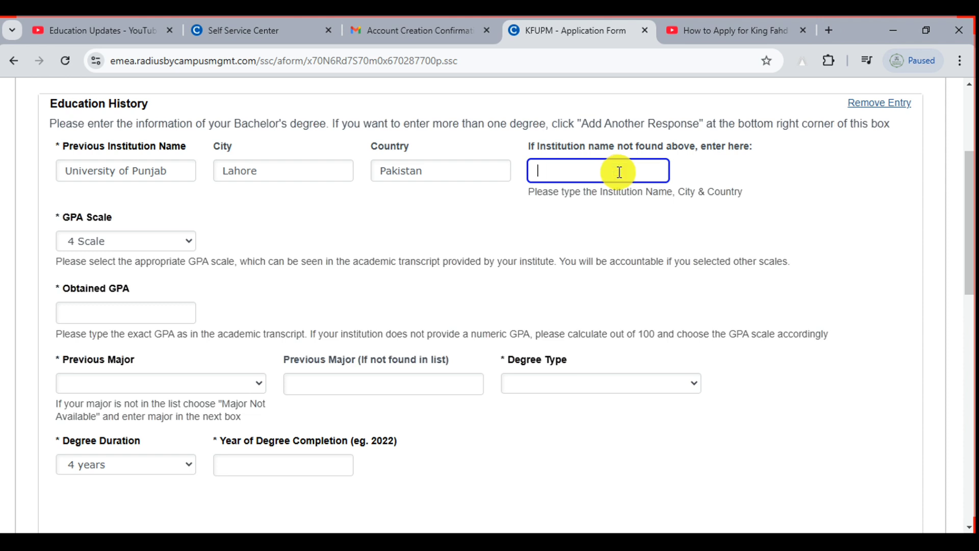
{"action": "left_click_drag", "start_coordinate": [968, 171], "coordinate": [963, 182]}
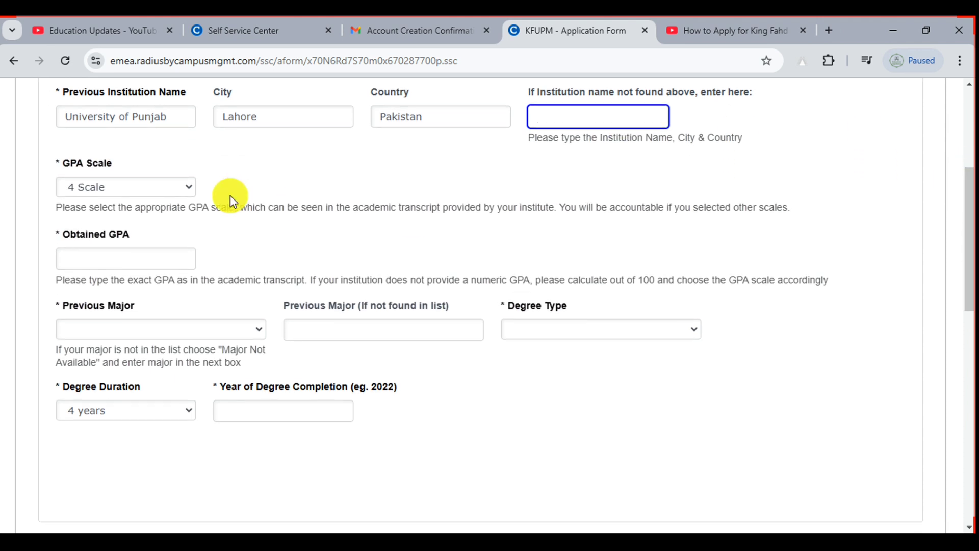
Keep the 4 Scale GPA scale and enter an obtained GPA of 3.57
{"action": "left_click", "coordinate": [136, 190]}
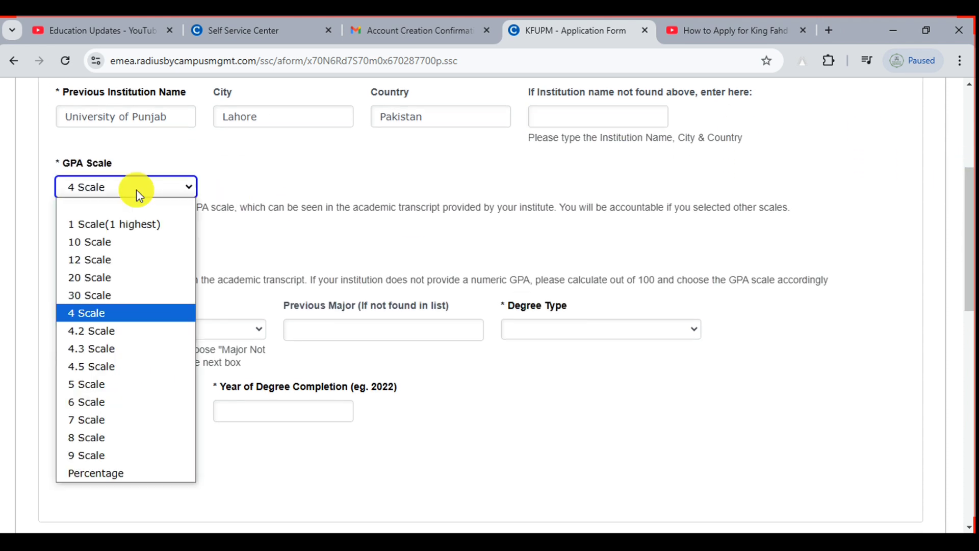
{"action": "left_click", "coordinate": [124, 312]}
{"action": "left_click", "coordinate": [113, 259]}
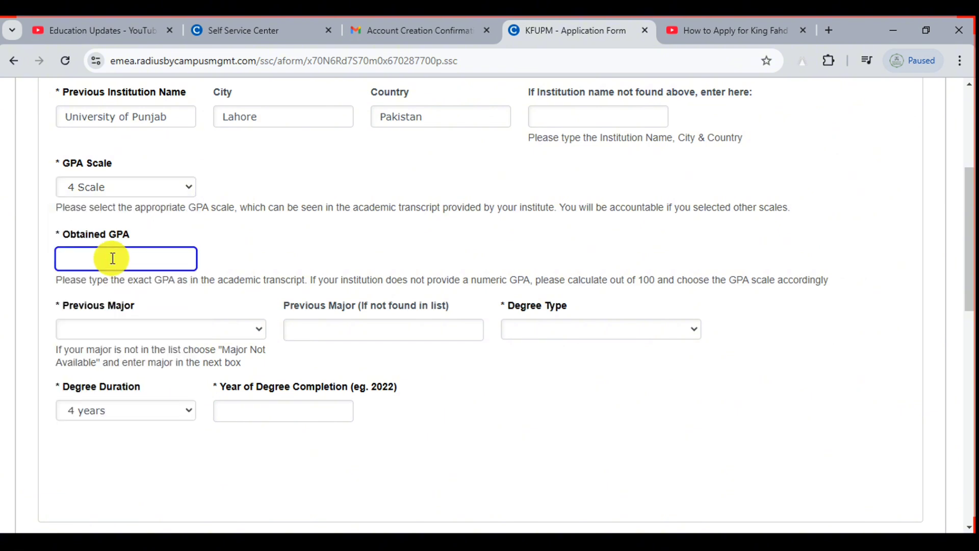
{"action": "type", "text": "3.57"}
Choose Computer as the previous major
{"action": "left_click", "coordinate": [83, 331]}
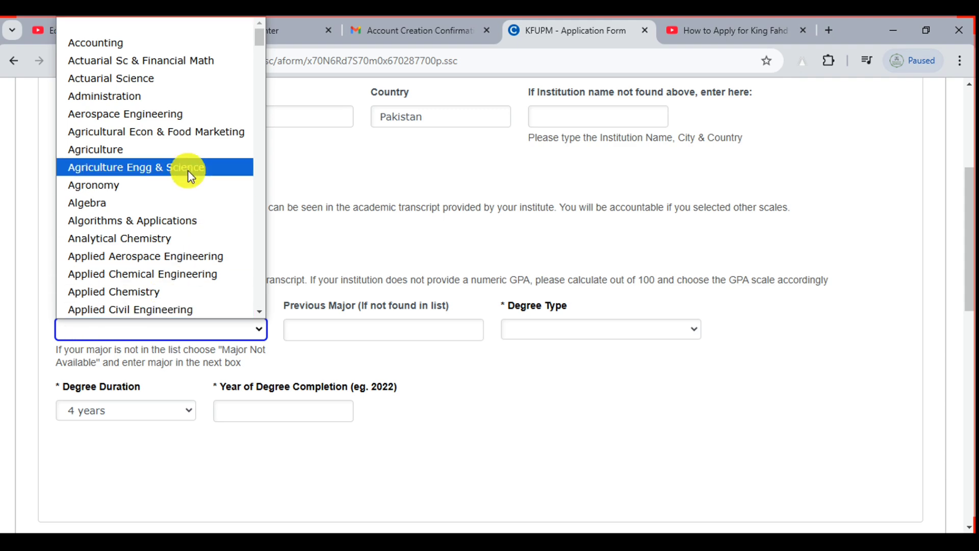
{"action": "key", "text": "c"}
{"action": "key", "text": "Down"}
{"action": "key", "text": "Down"}
{"action": "key", "text": "Down"}
{"action": "key", "text": "Down"}
{"action": "key", "text": "Down"}
{"action": "key", "text": "Down"}
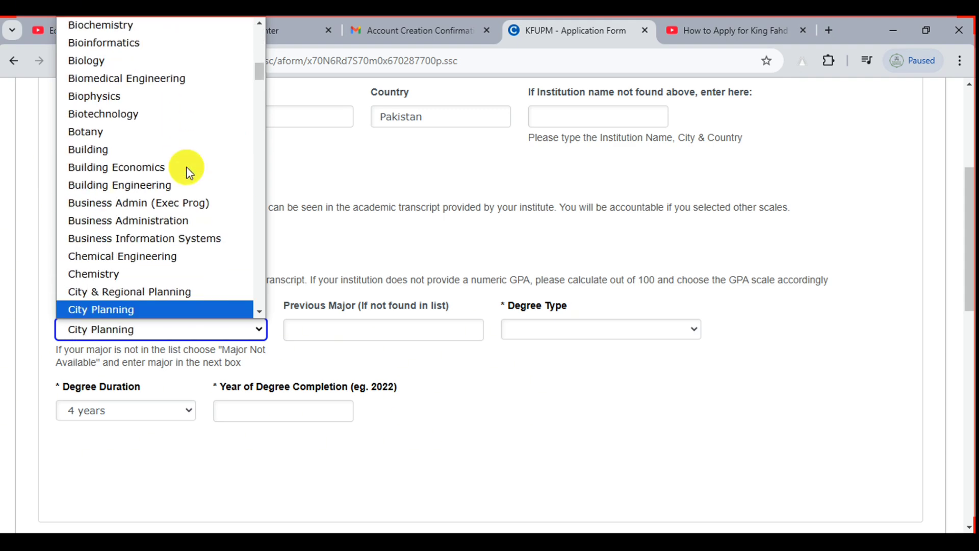
{"action": "key", "text": "Down"}
{"action": "key", "text": "Down"}
{"action": "key", "text": "Down"}
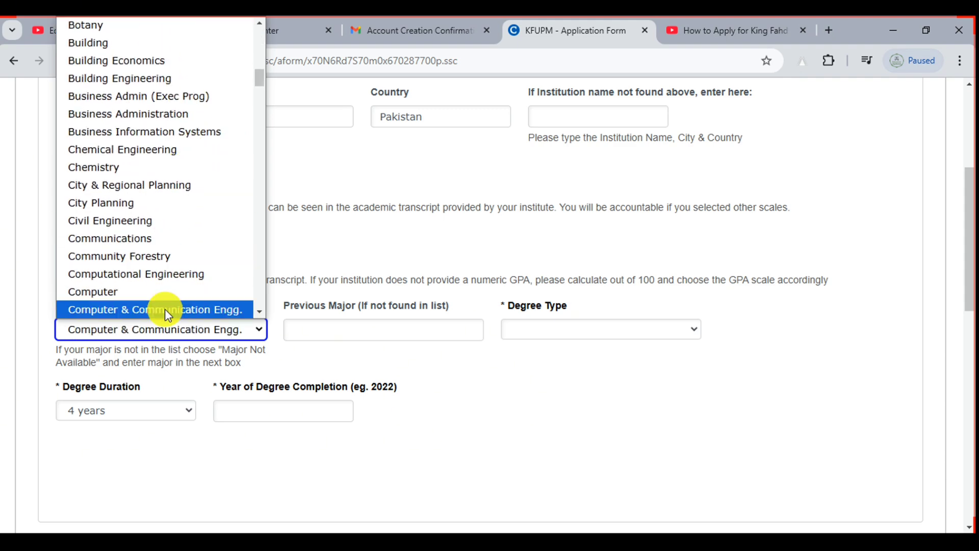
{"action": "left_click", "coordinate": [165, 299]}
{"action": "left_click", "coordinate": [375, 329]}
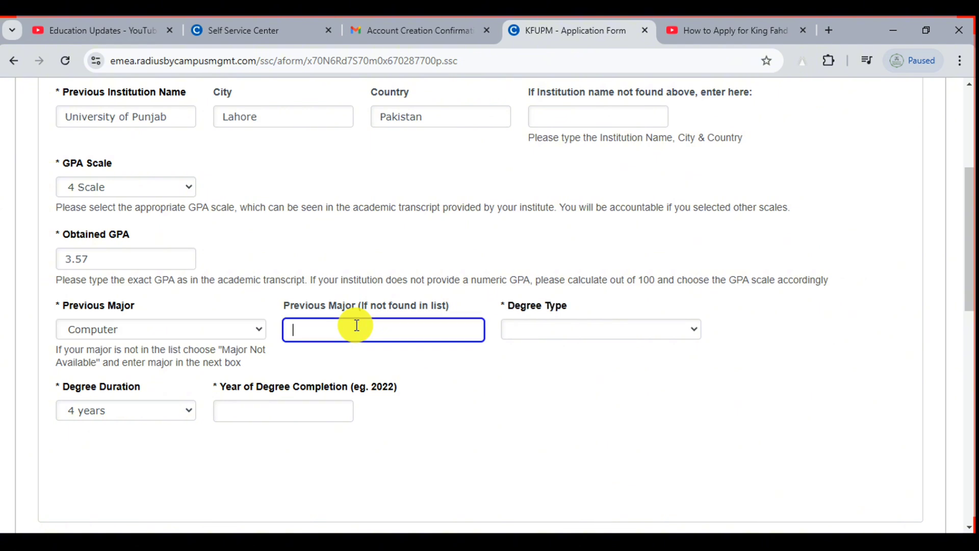
Set degree type Bachelor- Regular Full-Time, duration 4 years, completed in 2015
{"action": "left_click", "coordinate": [592, 327]}
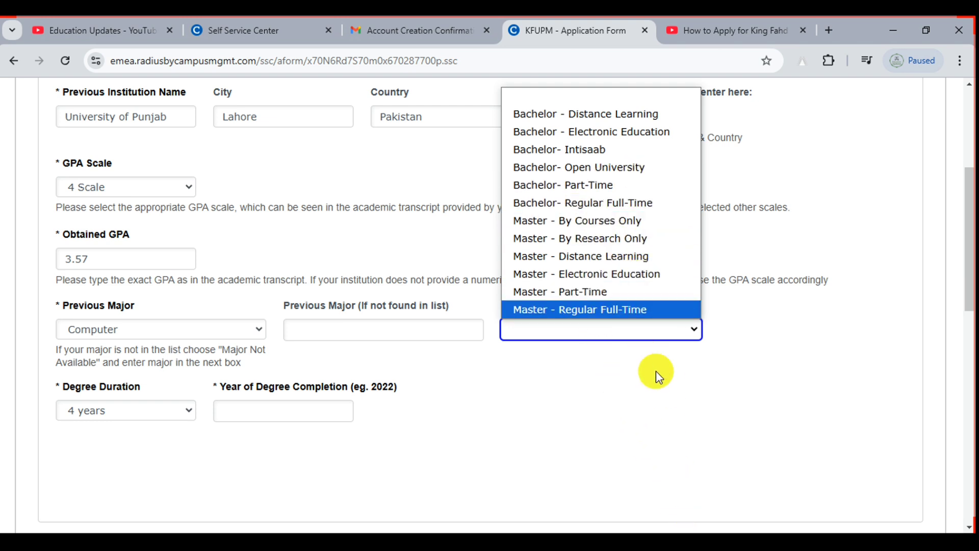
{"action": "left_click", "coordinate": [616, 203]}
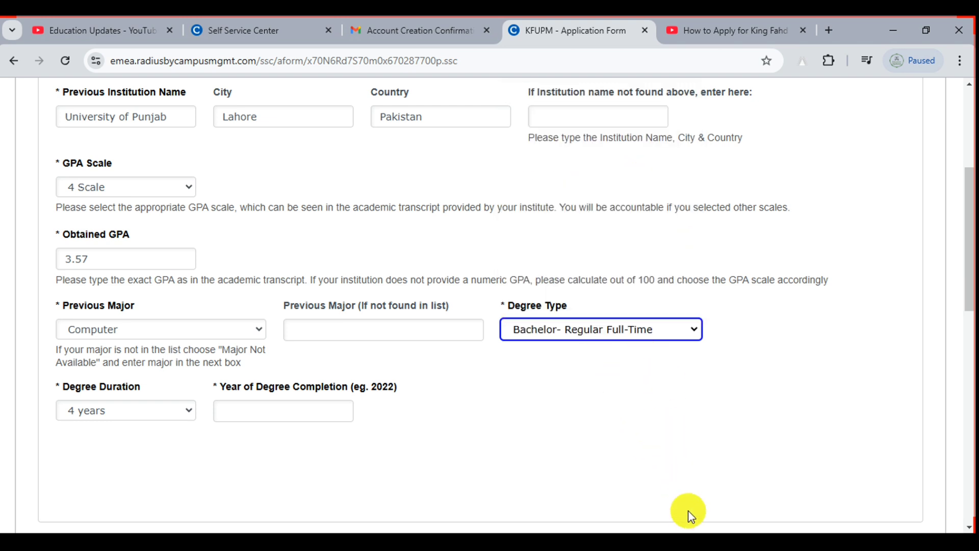
{"action": "left_click", "coordinate": [144, 417]}
{"action": "left_click", "coordinate": [140, 409]}
{"action": "left_click", "coordinate": [272, 412]}
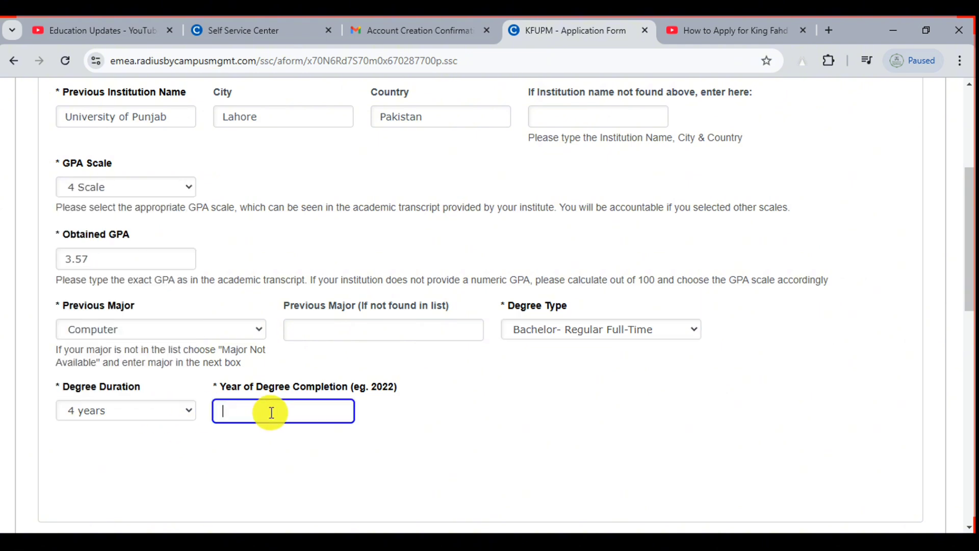
{"action": "type", "text": "2015"}
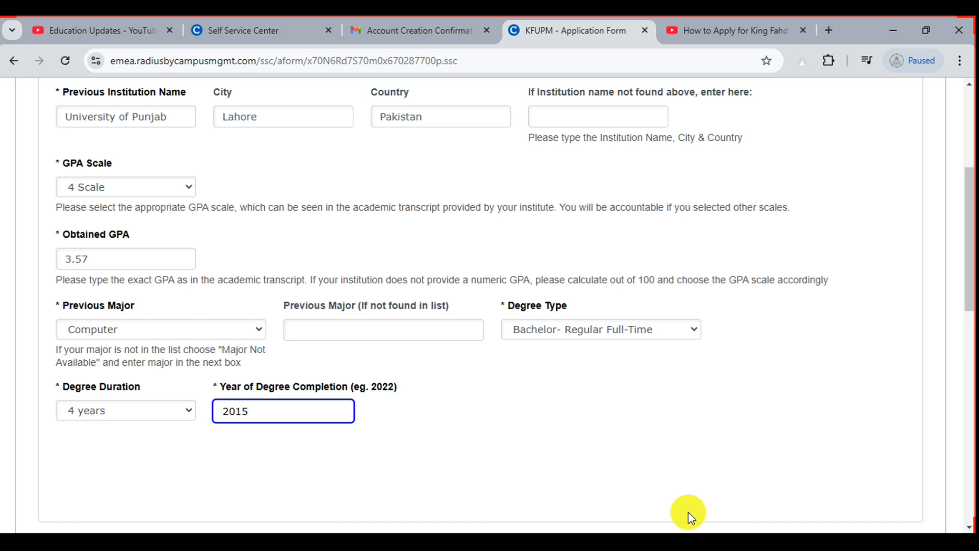
{"action": "scroll", "coordinate": [687, 512], "scroll_direction": "down", "scroll_amount": 8}
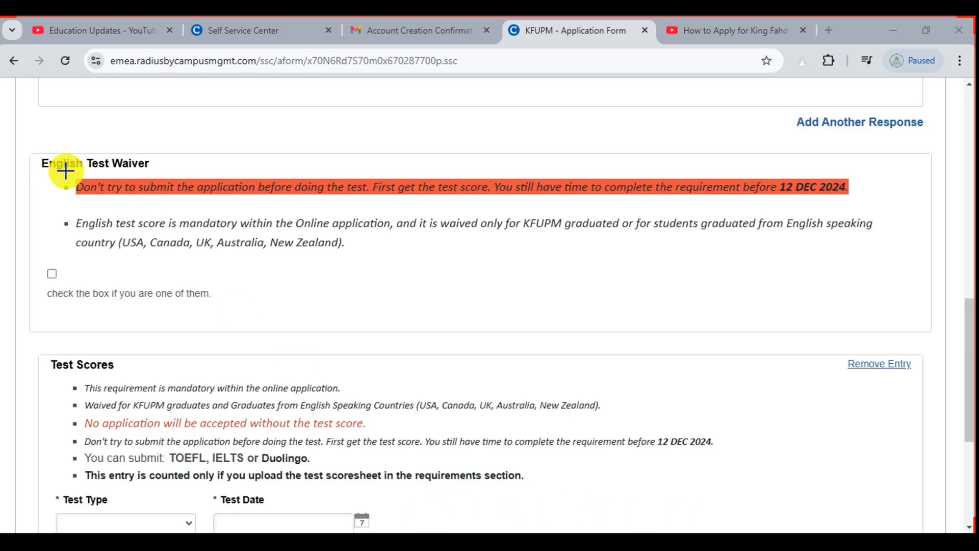
{"action": "left_click_drag", "start_coordinate": [66, 170], "coordinate": [508, 280]}
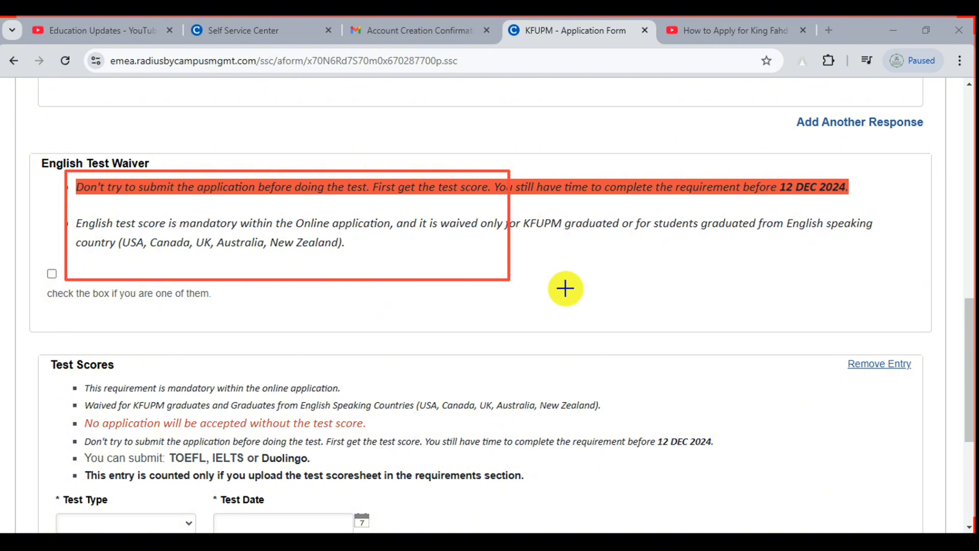
{"action": "left_click", "coordinate": [642, 509]}
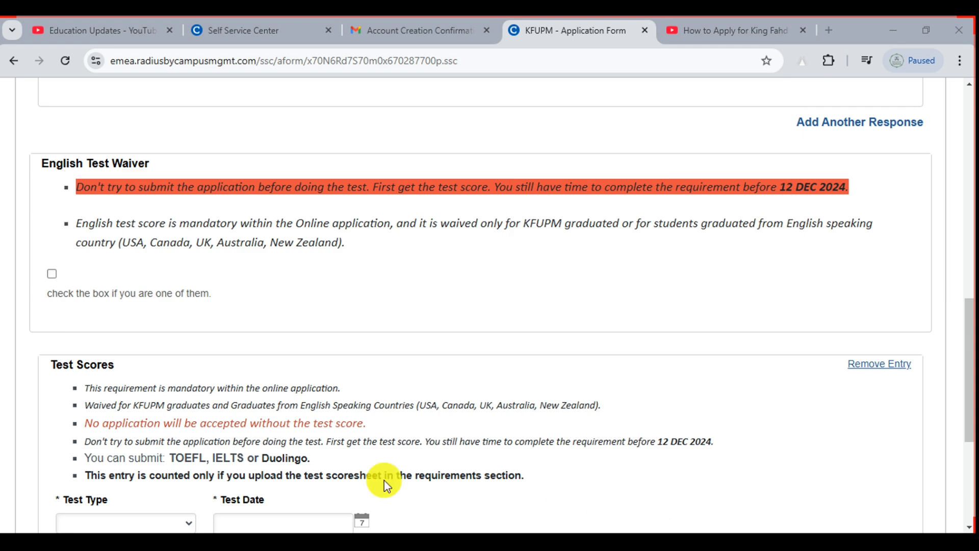
{"action": "left_click_drag", "start_coordinate": [31, 261], "coordinate": [65, 283]}
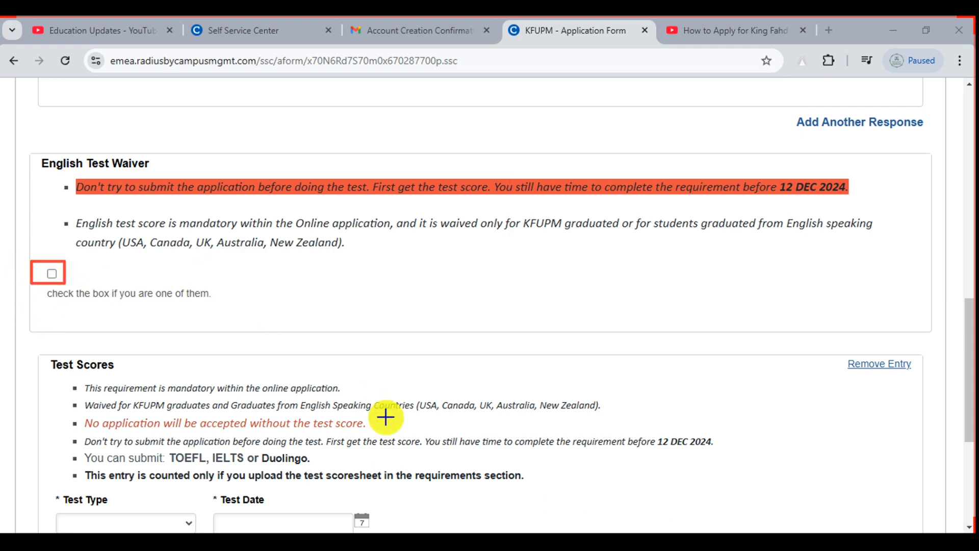
{"action": "left_click", "coordinate": [644, 510]}
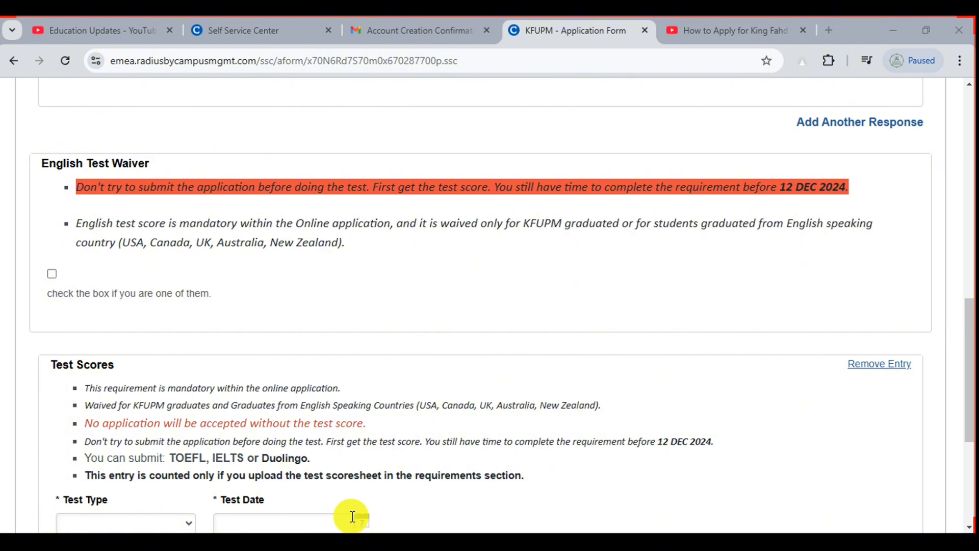
{"action": "left_click_drag", "start_coordinate": [968, 321], "coordinate": [972, 377]}
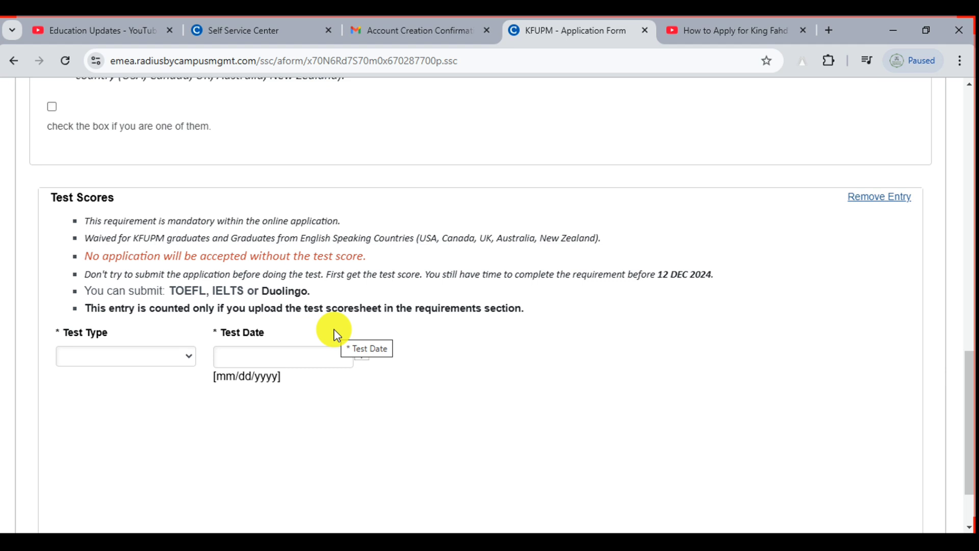
{"action": "left_click_drag", "start_coordinate": [83, 249], "coordinate": [404, 258]}
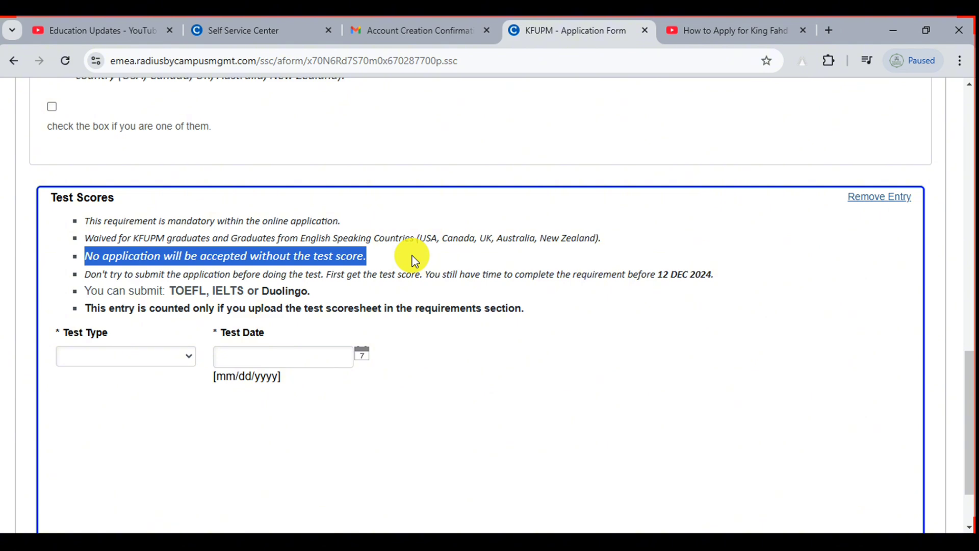
Choose IELTS Academic as the test type dated November 29, 2024
{"action": "left_click", "coordinate": [132, 359]}
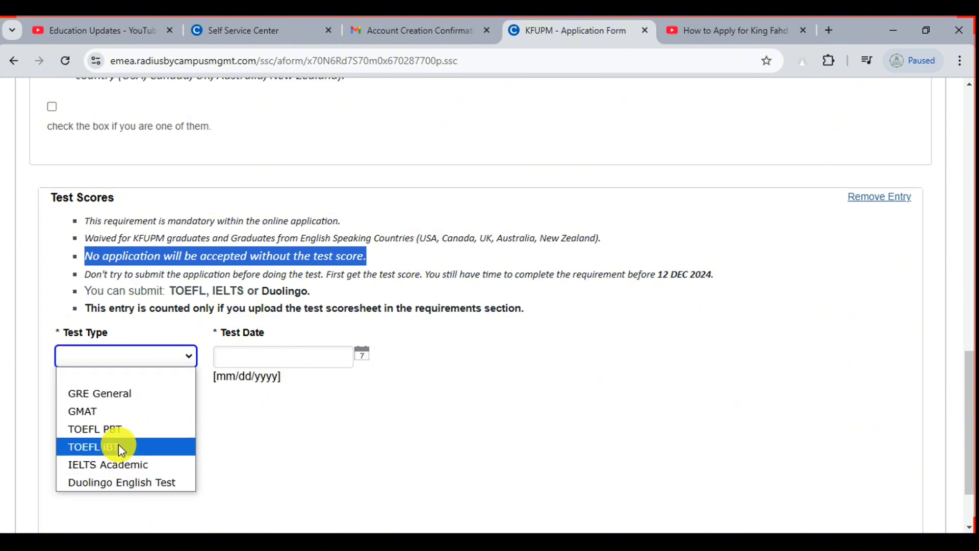
{"action": "left_click", "coordinate": [124, 463]}
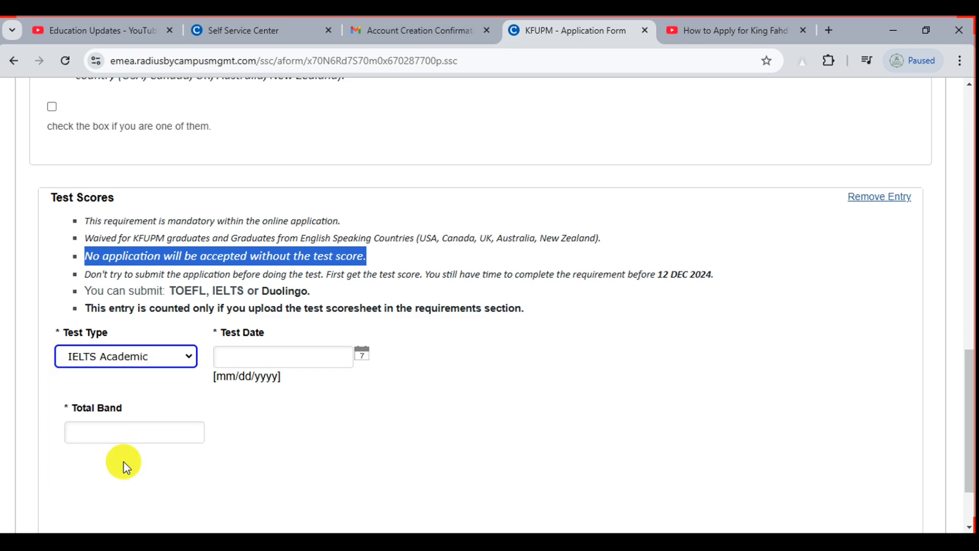
{"action": "left_click", "coordinate": [366, 360]}
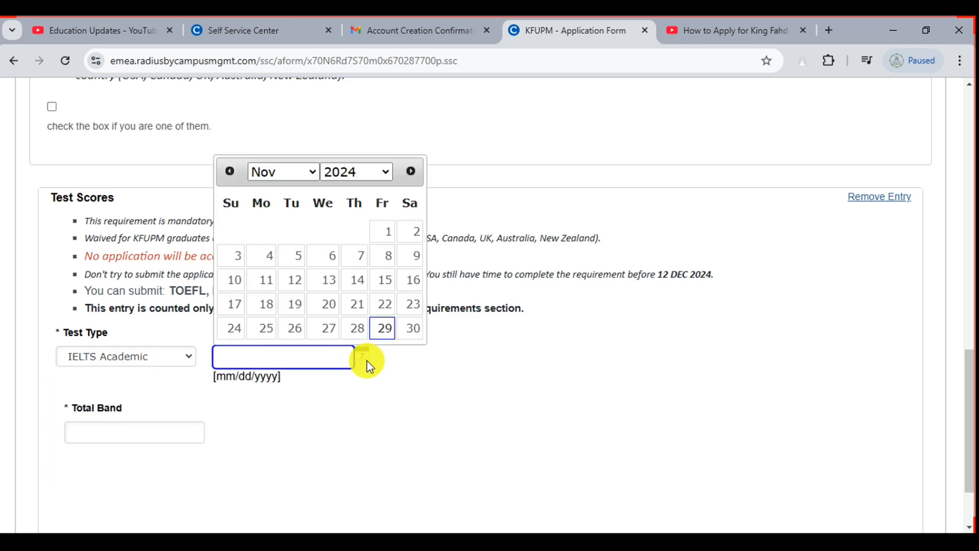
{"action": "left_click", "coordinate": [390, 333]}
Enter the total band, fix the out-of-range value to 6.5, and save the score
{"action": "left_click", "coordinate": [160, 430]}
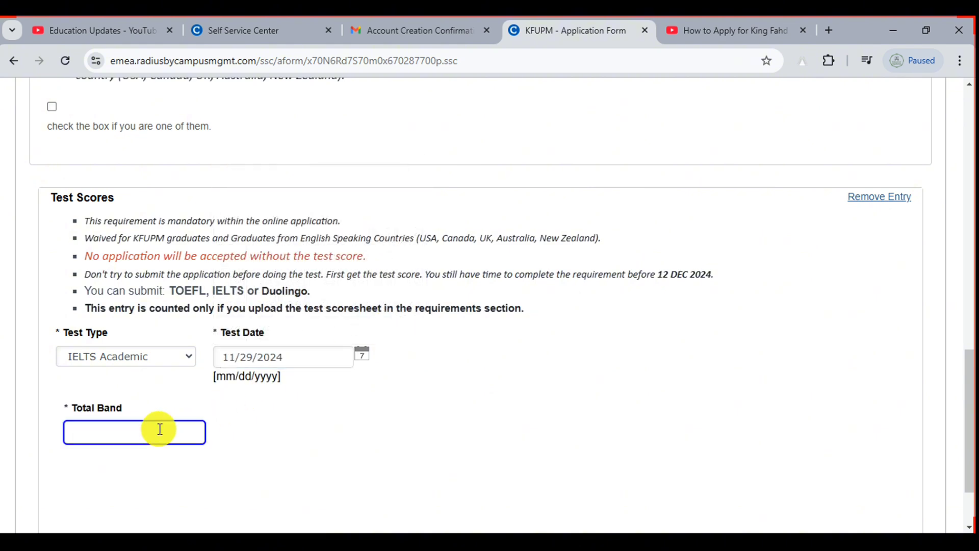
{"action": "type", "text": "120"}
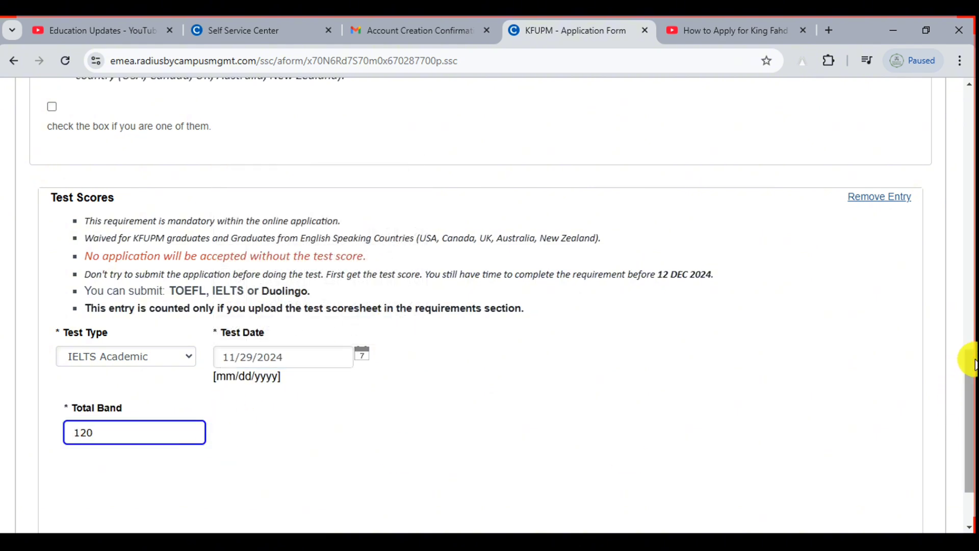
{"action": "left_click_drag", "start_coordinate": [972, 359], "coordinate": [975, 420]}
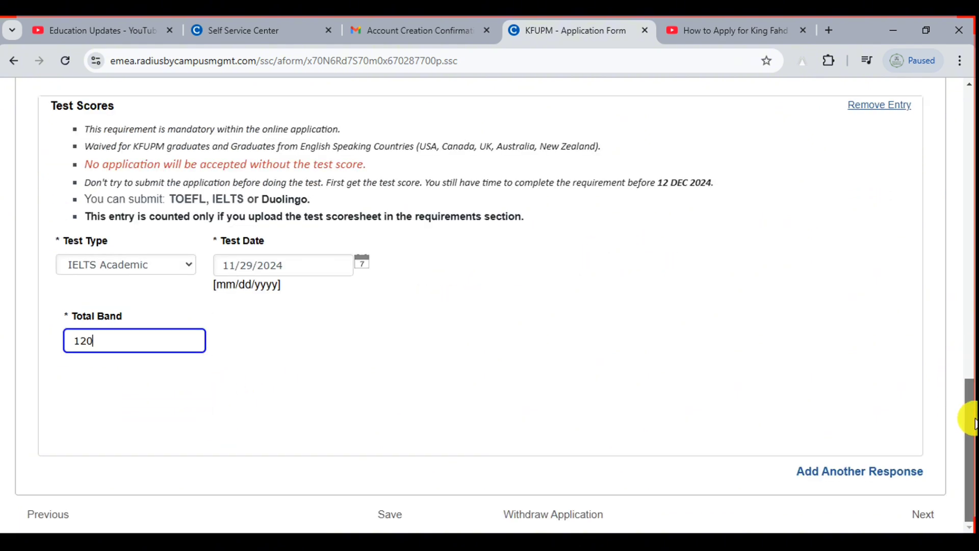
{"action": "left_click", "coordinate": [390, 515]}
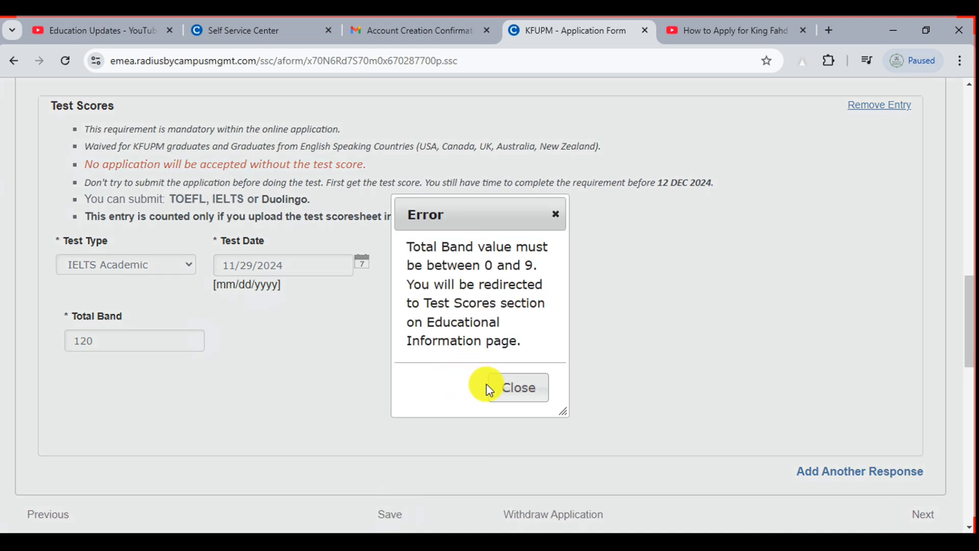
{"action": "left_click", "coordinate": [516, 392]}
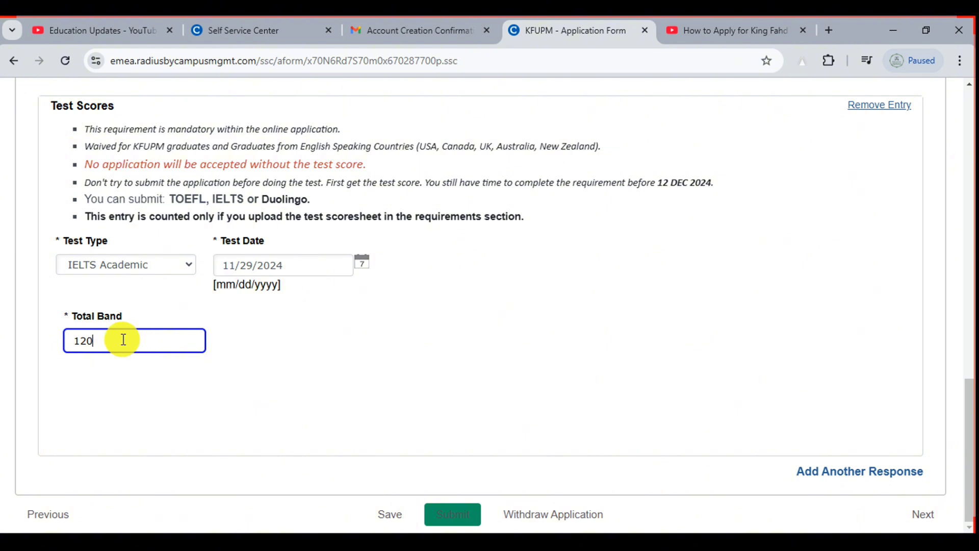
{"action": "key", "text": "ctrl+a"}
{"action": "type", "text": "6"}
{"action": "left_click", "coordinate": [390, 516]}
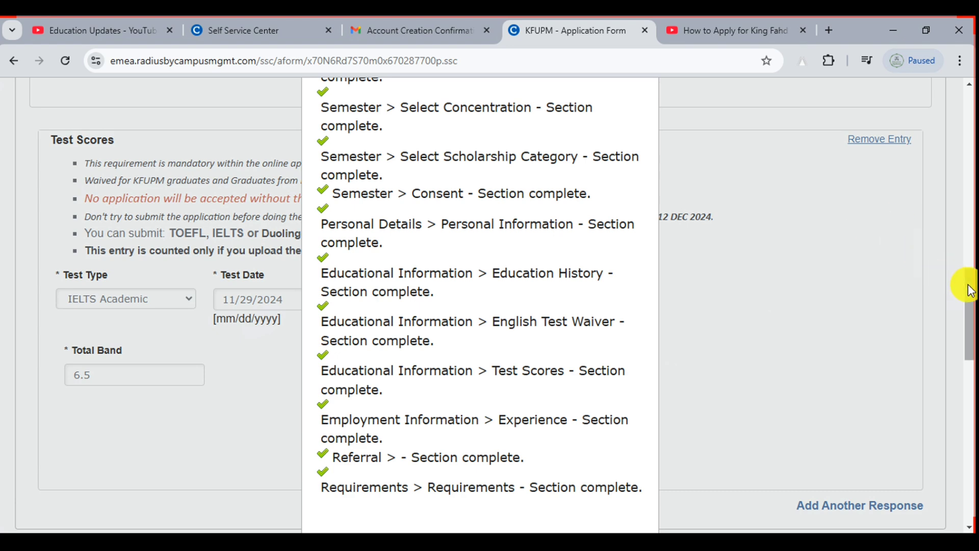
{"action": "scroll", "coordinate": [965, 295], "scroll_direction": "down", "scroll_amount": 1}
Dismiss the completion summary and view the empty Employment Information section
{"action": "left_click", "coordinate": [479, 486]}
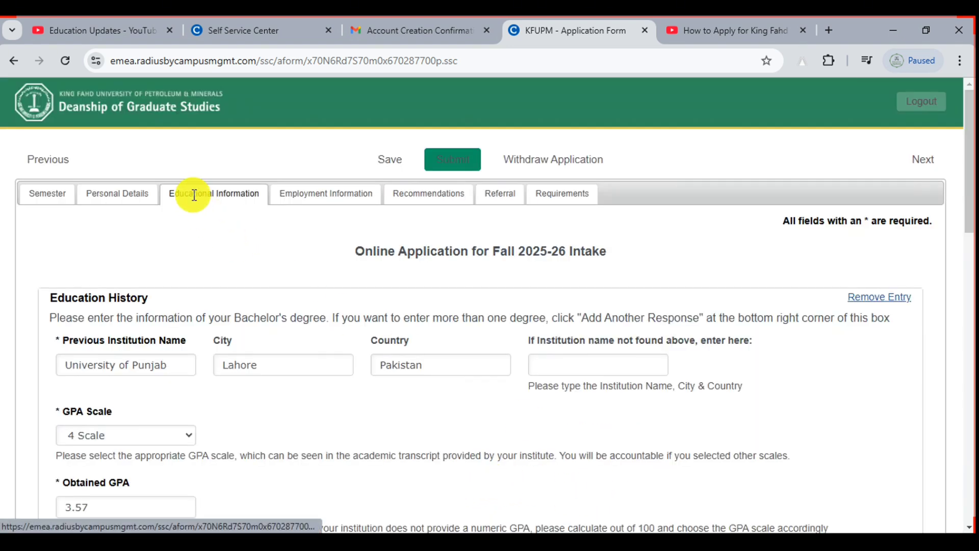
{"action": "left_click", "coordinate": [295, 200]}
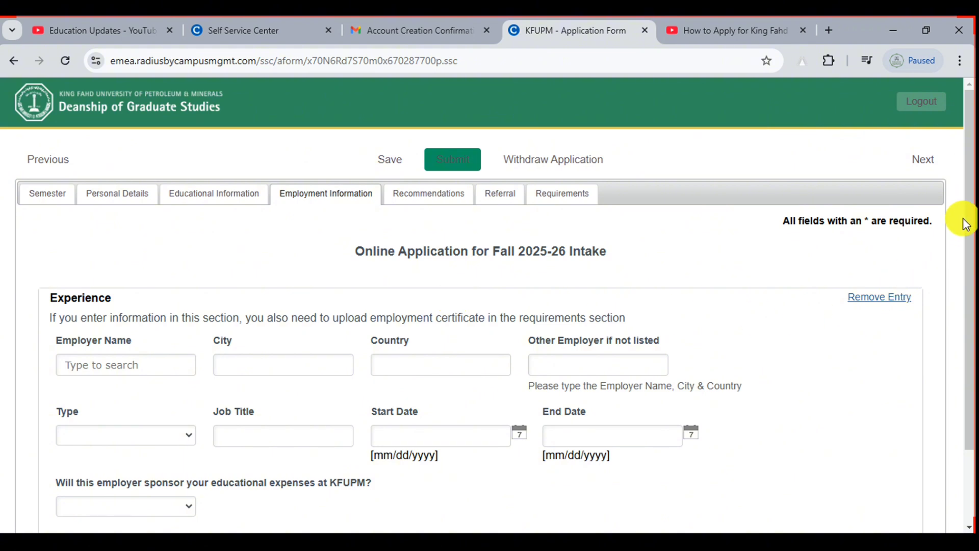
{"action": "left_click_drag", "start_coordinate": [964, 175], "coordinate": [949, 268]}
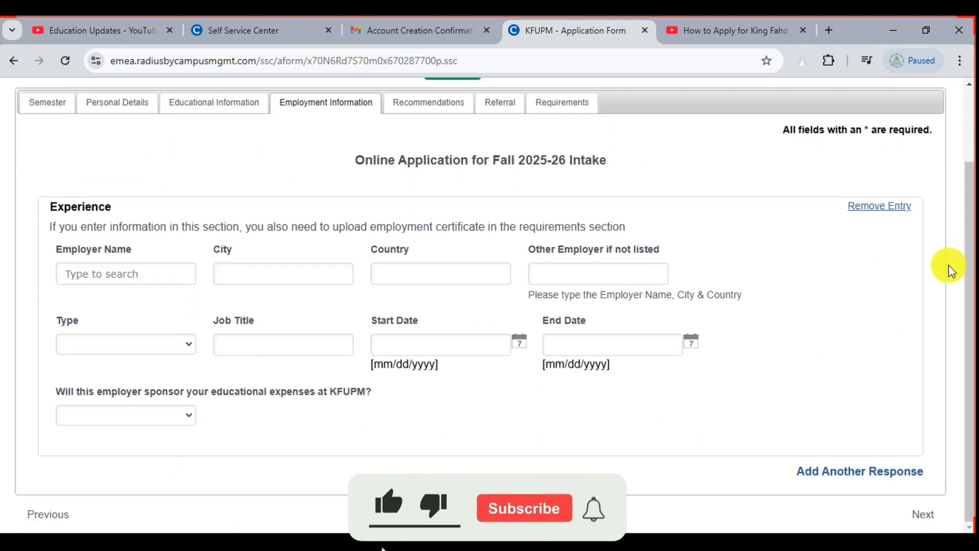
{"action": "left_click_drag", "start_coordinate": [966, 227], "coordinate": [968, 208]}
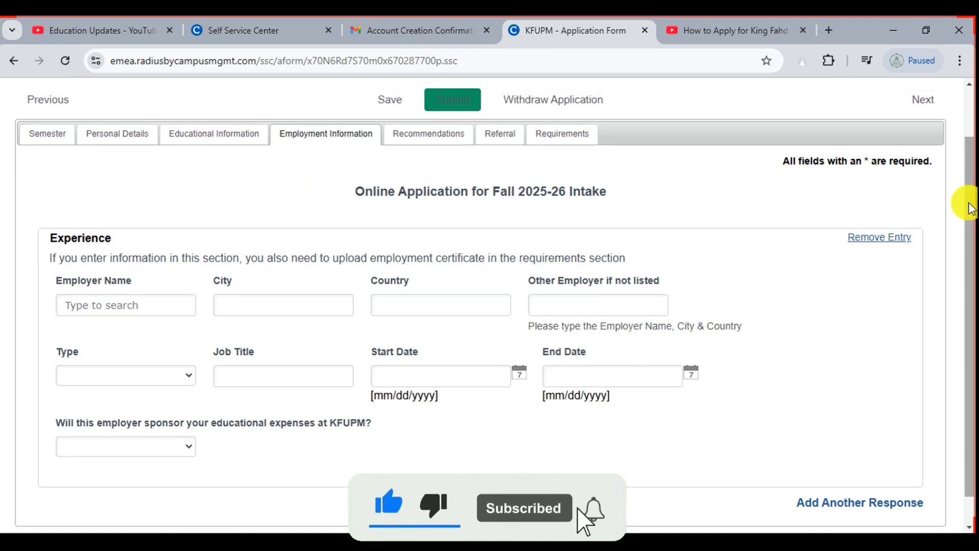
Go to the Recommendations section and review the blank recommender fields
{"action": "left_click", "coordinate": [442, 135]}
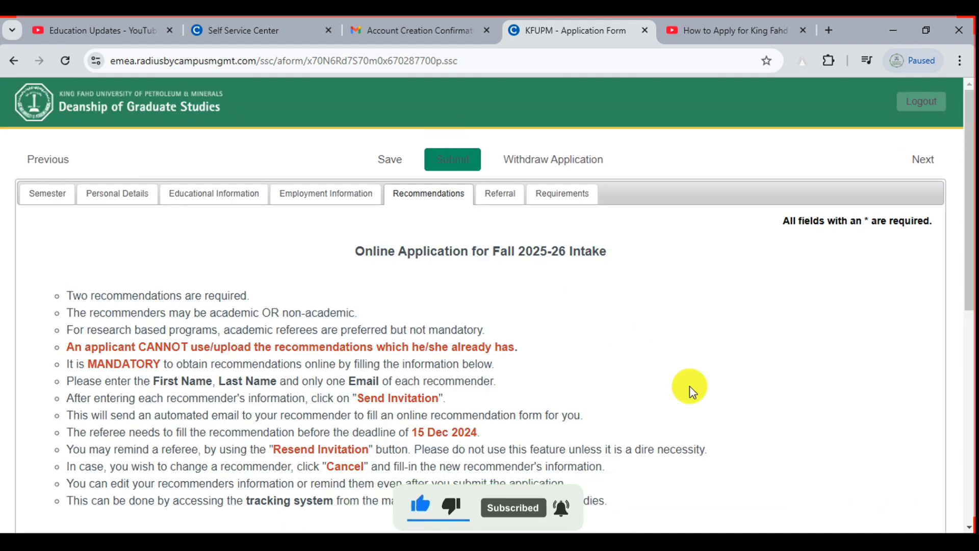
{"action": "left_click_drag", "start_coordinate": [965, 146], "coordinate": [971, 353]}
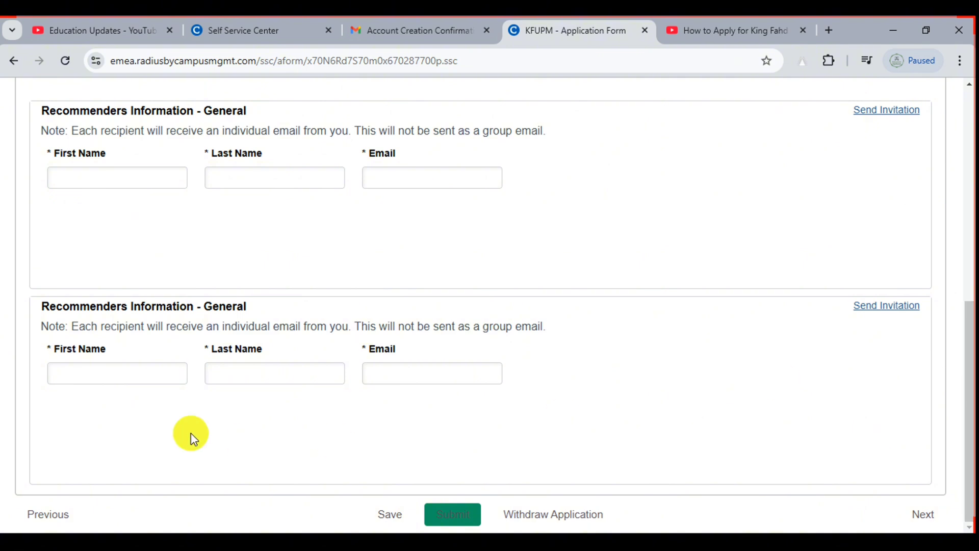
{"action": "scroll", "coordinate": [41, 339], "scroll_direction": "up", "scroll_amount": 2}
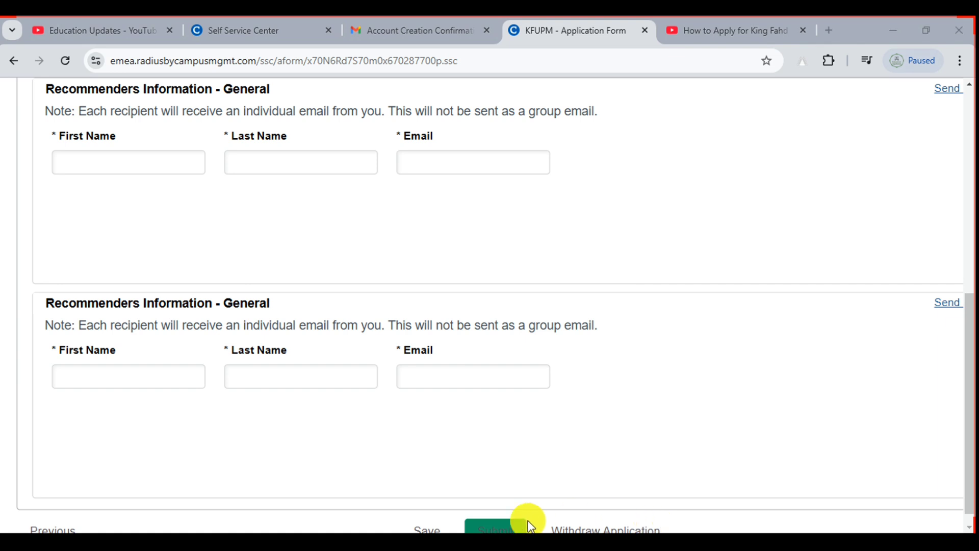
{"action": "left_click_drag", "start_coordinate": [43, 131], "coordinate": [203, 197]}
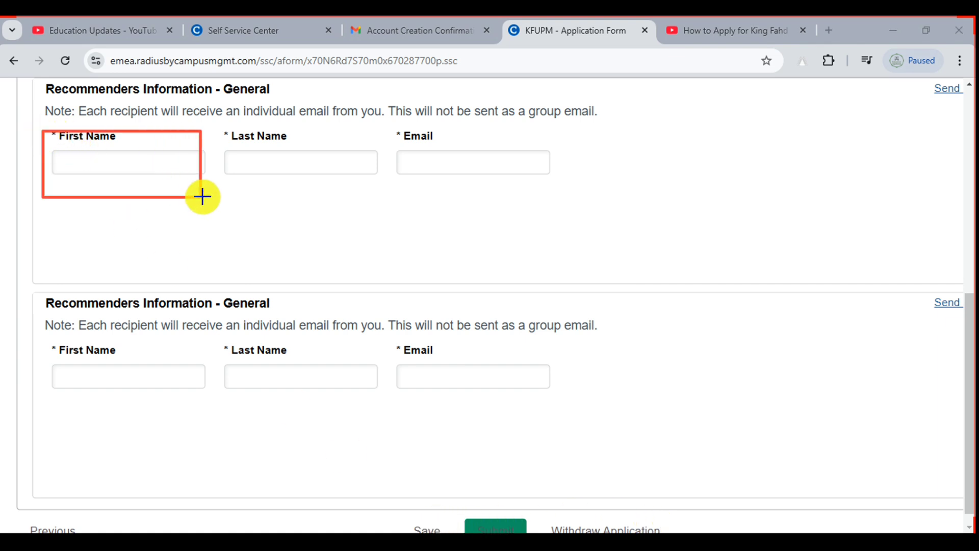
{"action": "left_click_drag", "start_coordinate": [228, 119], "coordinate": [361, 186]}
{"action": "mouse_move", "coordinate": [384, 120]}
{"action": "left_mouse_down"}
{"action": "mouse_move", "coordinate": [481, 179]}
{"action": "mouse_move", "coordinate": [592, 209]}
{"action": "left_mouse_up"}
{"action": "key", "text": "Escape"}
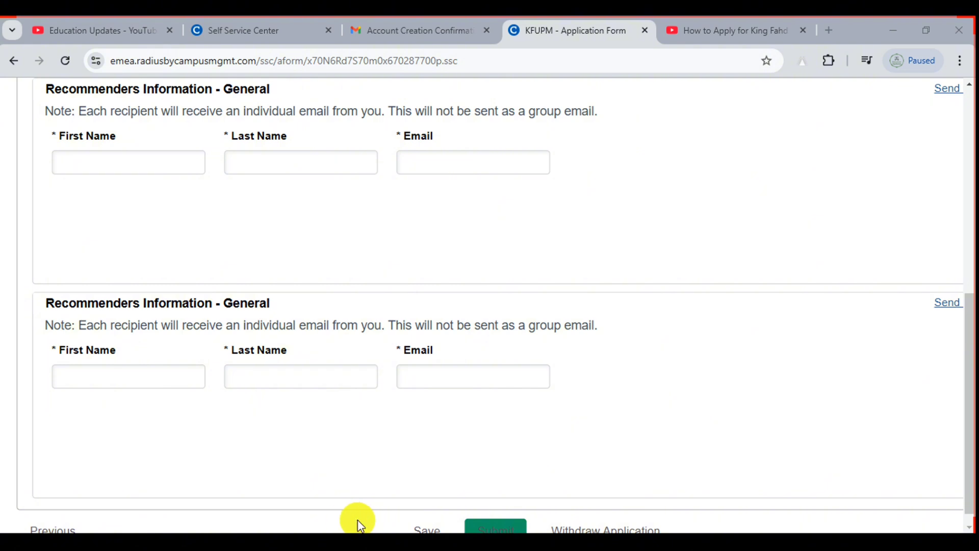
{"action": "mouse_move", "coordinate": [41, 341]}
{"action": "left_mouse_down"}
{"action": "mouse_move", "coordinate": [70, 363]}
{"action": "mouse_move", "coordinate": [180, 393]}
{"action": "left_mouse_up"}
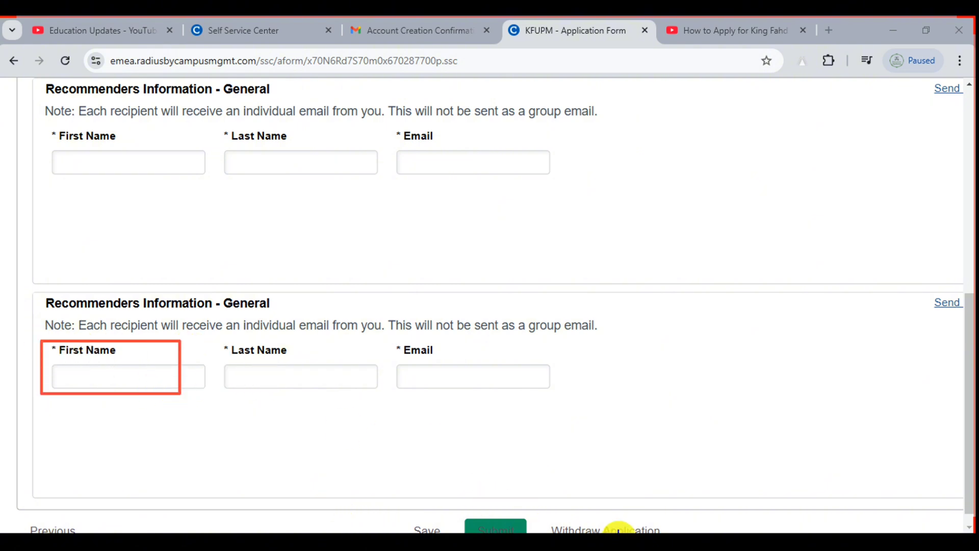
{"action": "scroll", "coordinate": [631, 362], "scroll_direction": "down", "scroll_amount": 2}
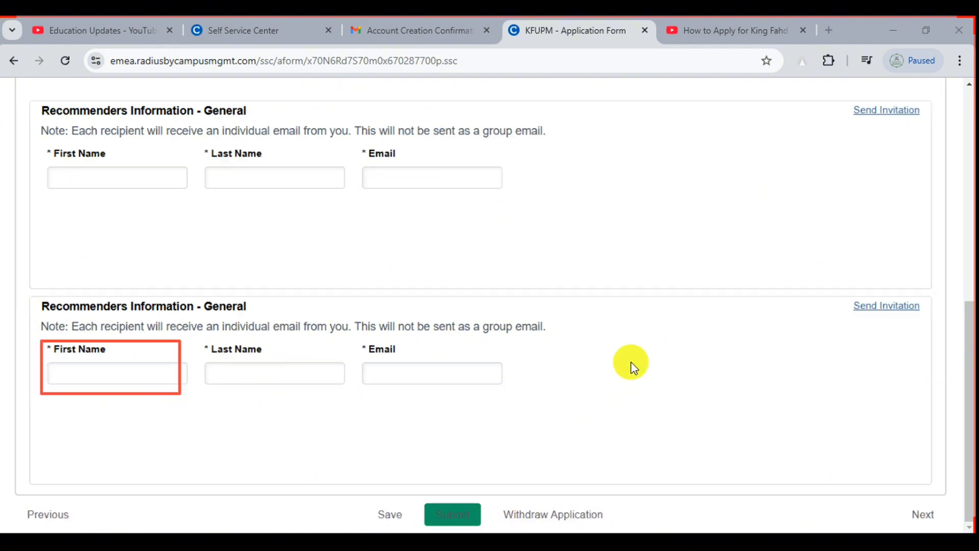
{"action": "scroll", "coordinate": [939, 103], "scroll_direction": "up", "scroll_amount": 5}
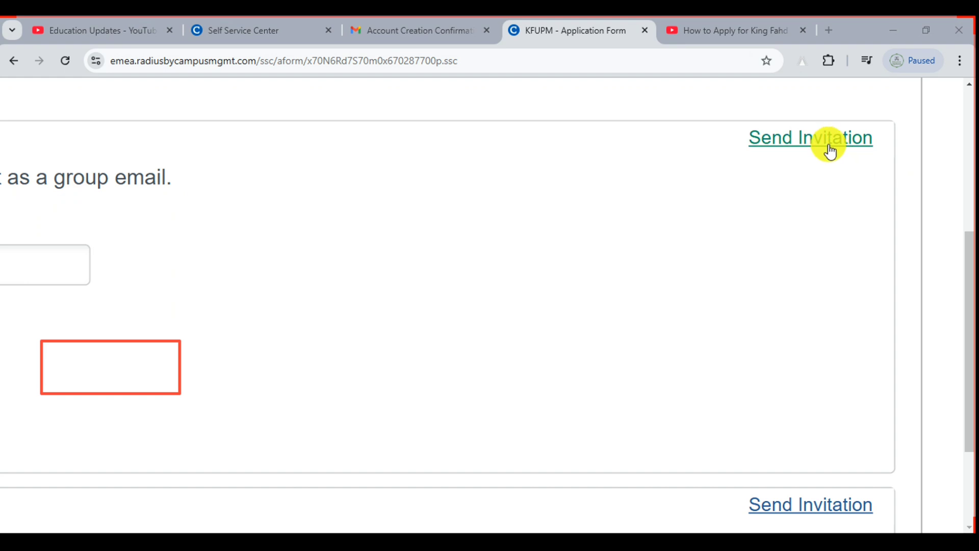
{"action": "scroll", "coordinate": [830, 145], "scroll_direction": "down", "scroll_amount": 5}
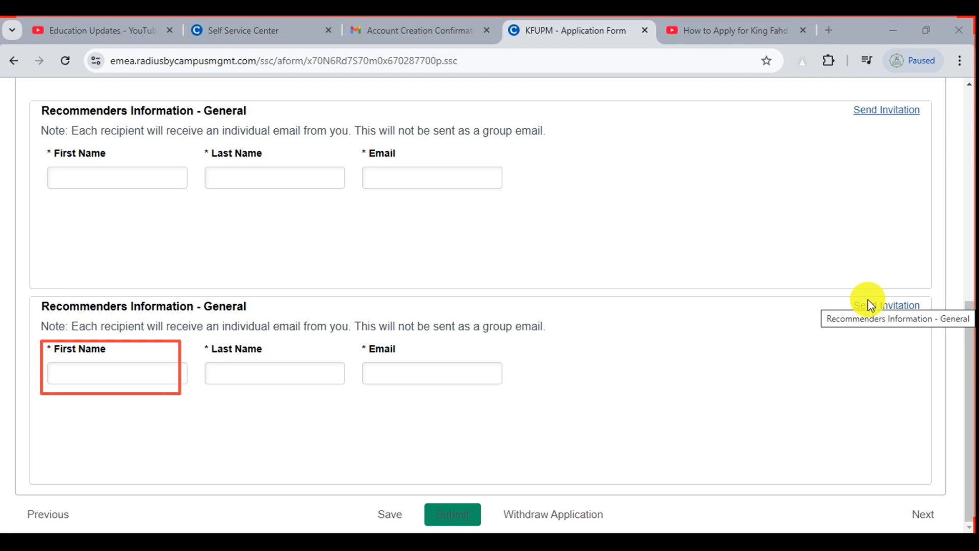
Save the Recommendations page and dismiss the completion summary
{"action": "left_click", "coordinate": [391, 513]}
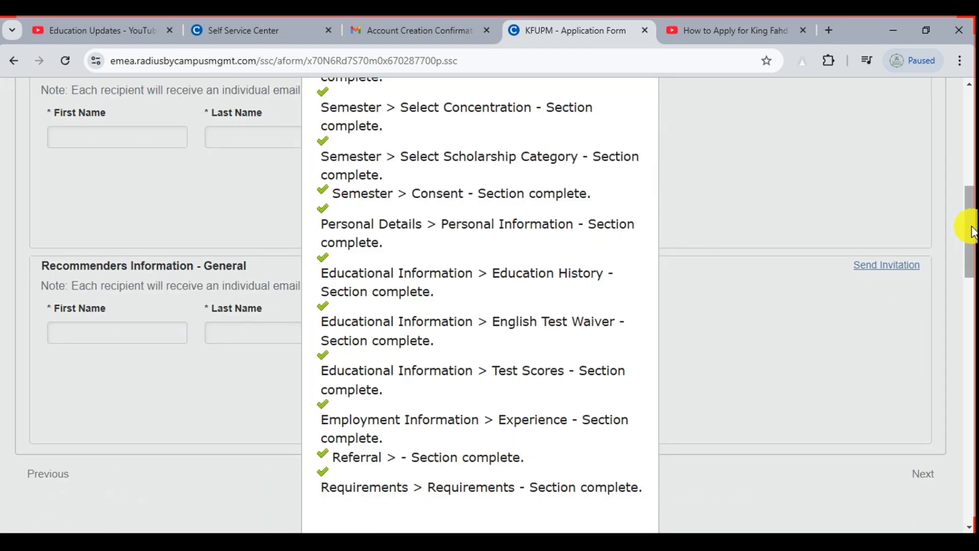
{"action": "left_click_drag", "start_coordinate": [970, 228], "coordinate": [971, 254]}
{"action": "left_click", "coordinate": [506, 425]}
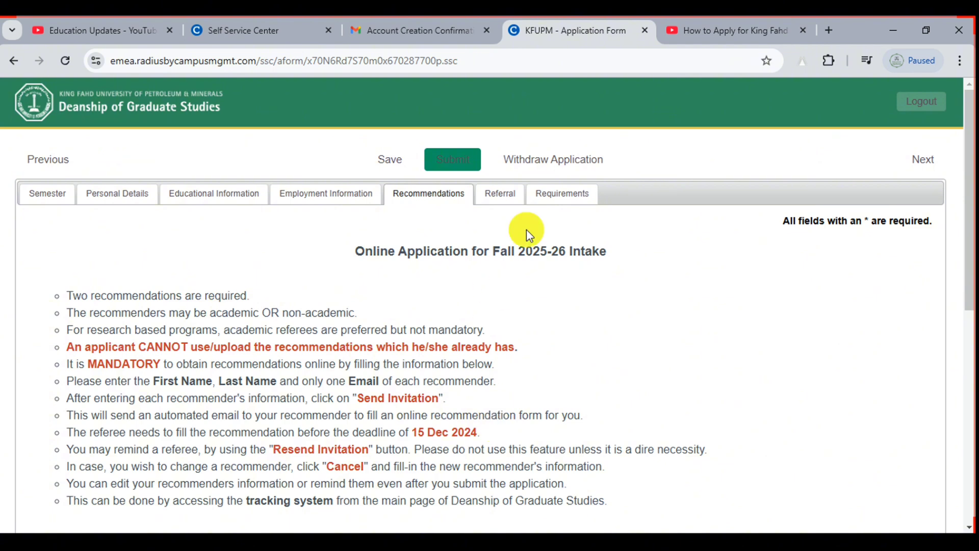
On the Referral section, choose 'Referred by a social media platform' and save
{"action": "left_click", "coordinate": [502, 195]}
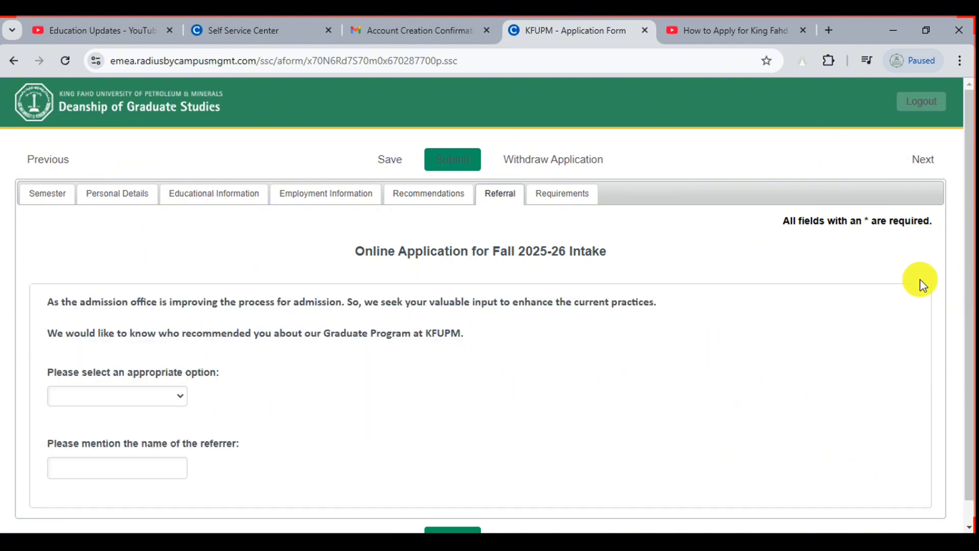
{"action": "left_click_drag", "start_coordinate": [968, 184], "coordinate": [963, 225]}
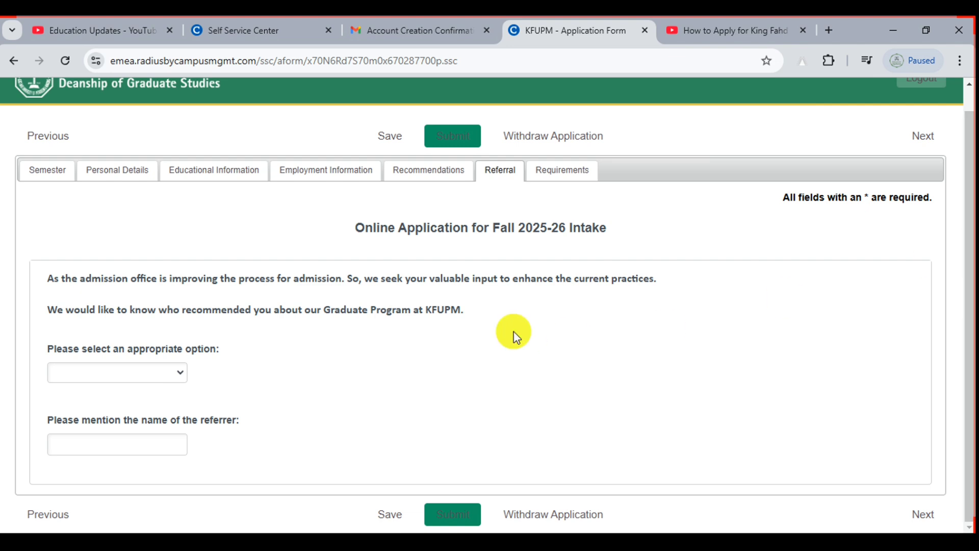
{"action": "left_click", "coordinate": [65, 379]}
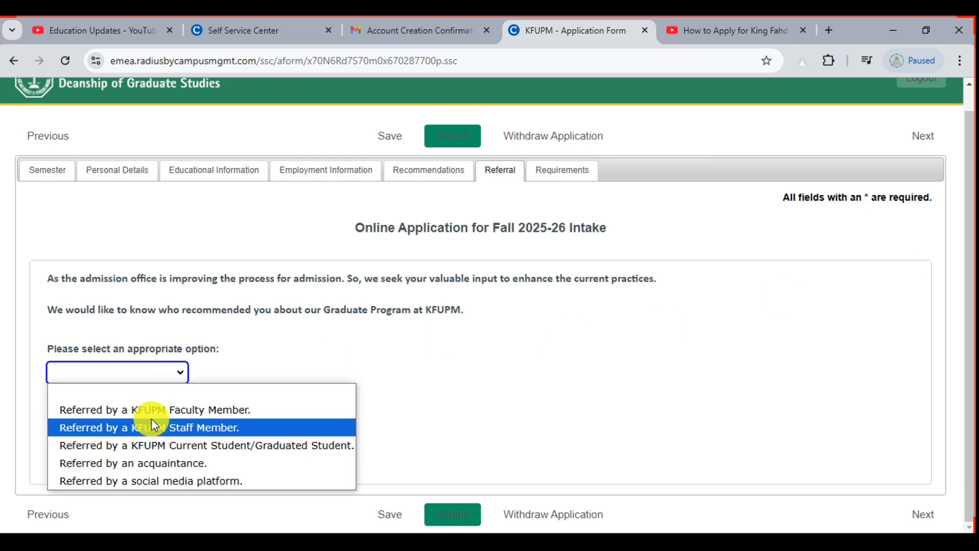
{"action": "left_click", "coordinate": [200, 475]}
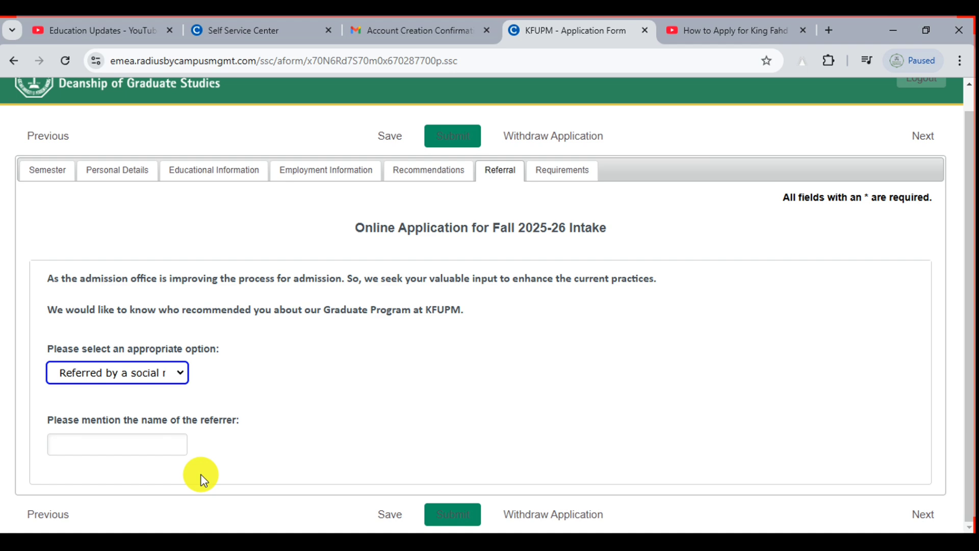
{"action": "left_click", "coordinate": [127, 447]}
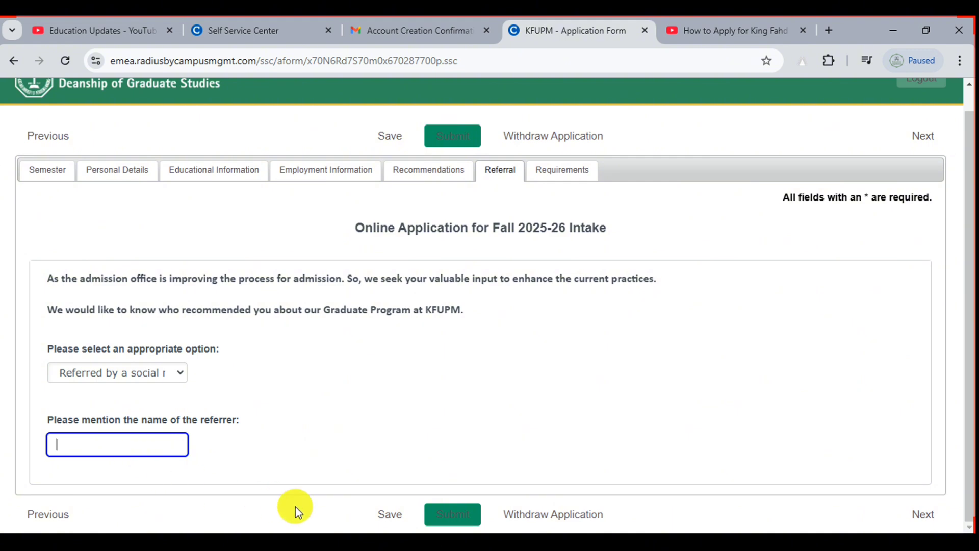
{"action": "left_click", "coordinate": [392, 514]}
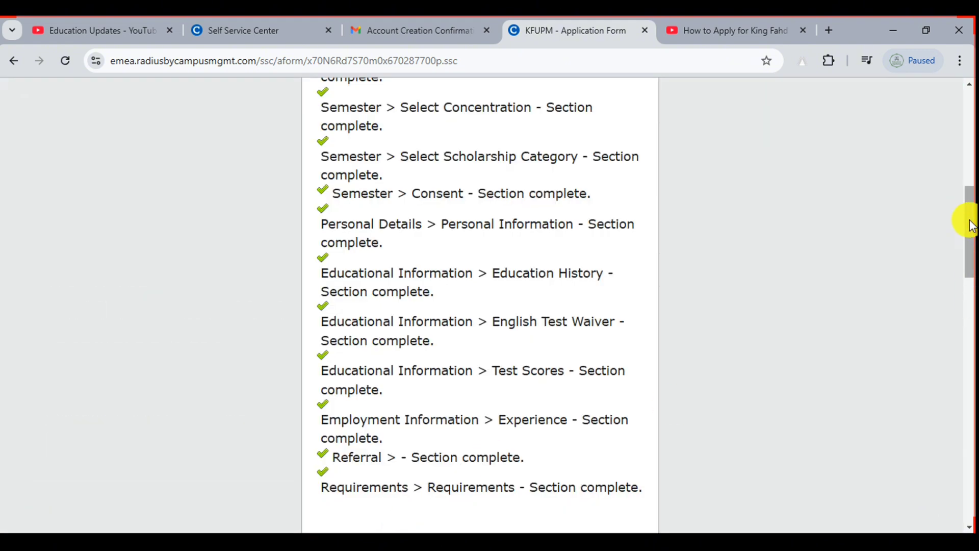
Dismiss the summary and open the Requirements page listing the documents to upload
{"action": "left_click_drag", "start_coordinate": [970, 218], "coordinate": [970, 251]}
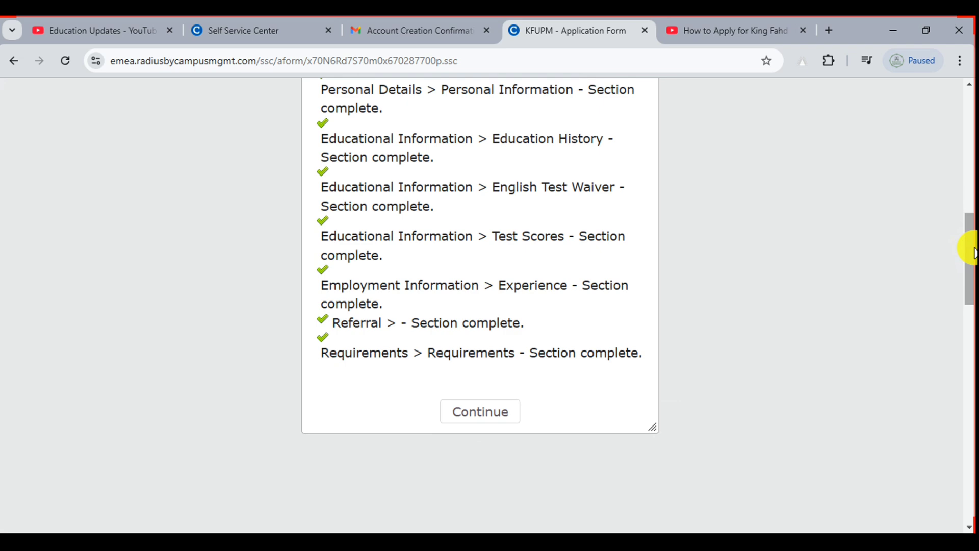
{"action": "left_click", "coordinate": [492, 422]}
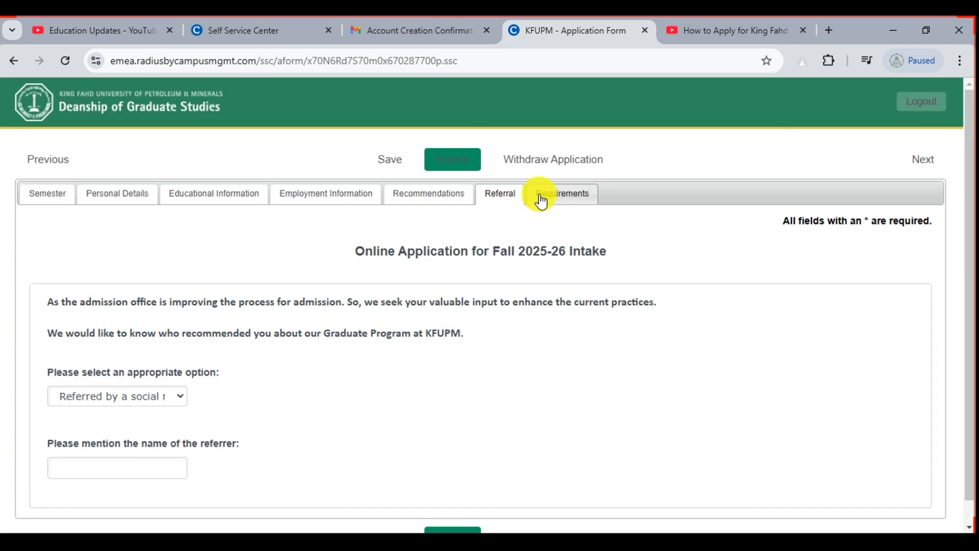
{"action": "left_click", "coordinate": [541, 200]}
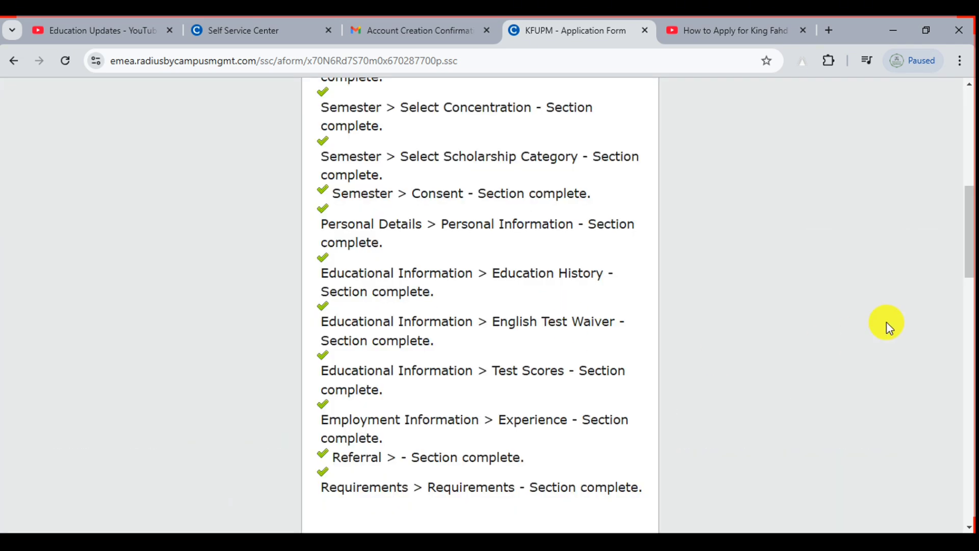
{"action": "left_click_drag", "start_coordinate": [970, 212], "coordinate": [970, 253]}
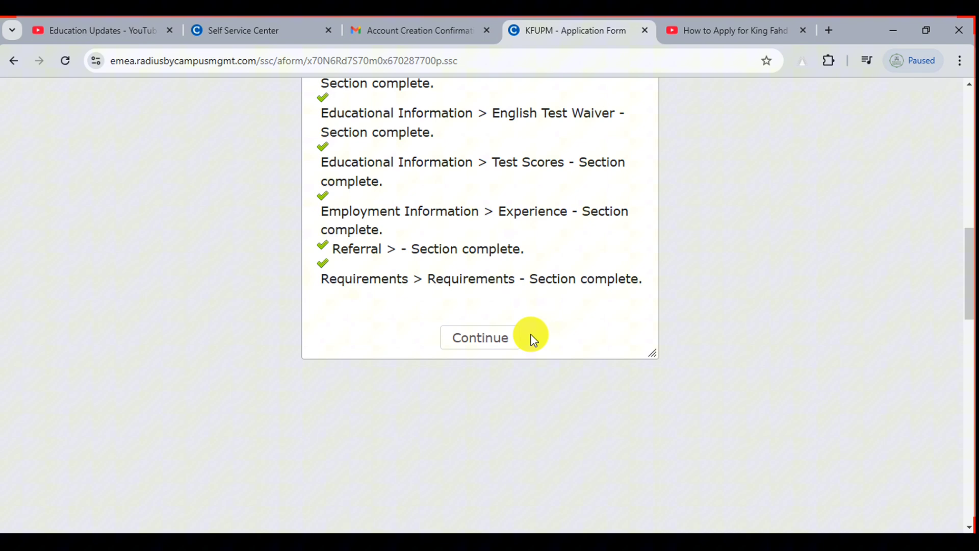
{"action": "left_click", "coordinate": [498, 337]}
{"action": "left_click_drag", "start_coordinate": [966, 175], "coordinate": [970, 275]}
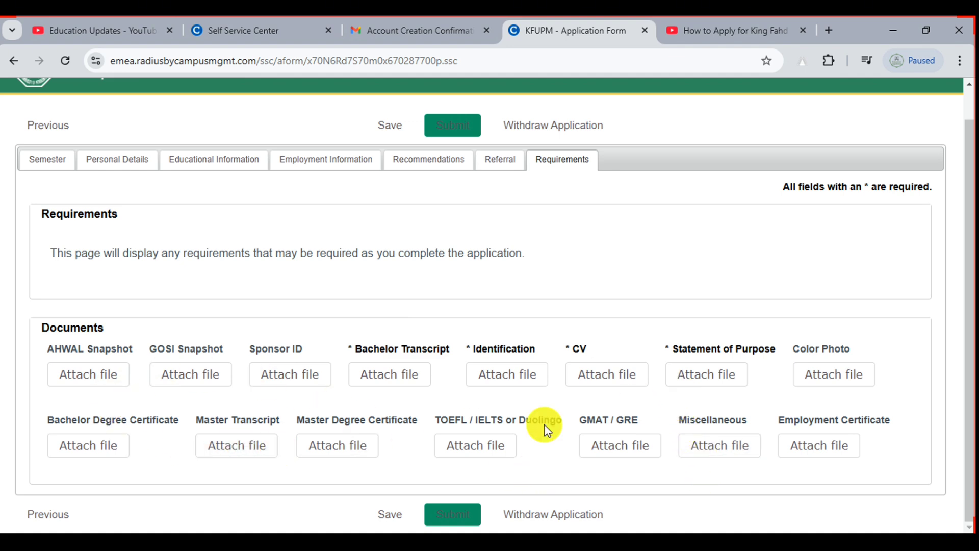
{"action": "scroll", "coordinate": [403, 384], "scroll_direction": "up", "scroll_amount": 5}
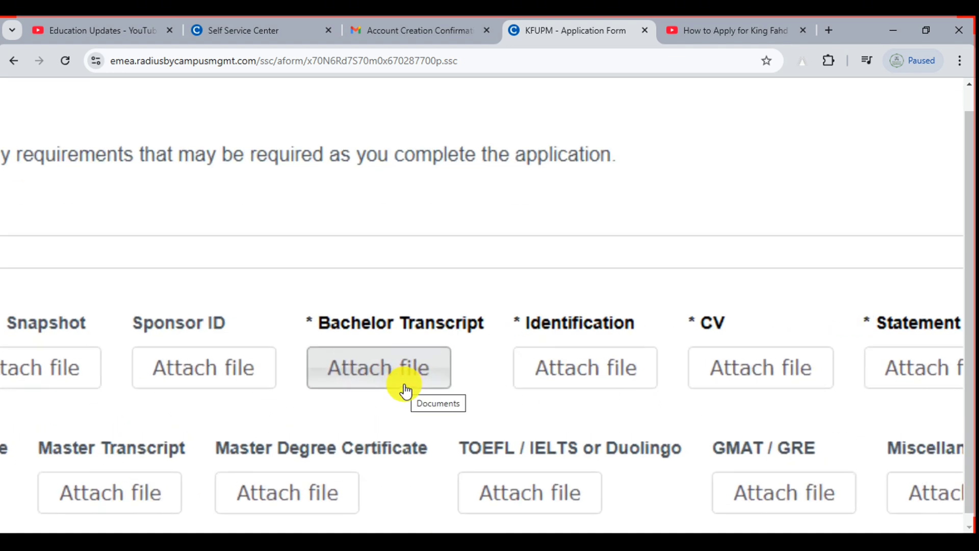
{"action": "scroll", "coordinate": [377, 356], "scroll_direction": "down", "scroll_amount": 5}
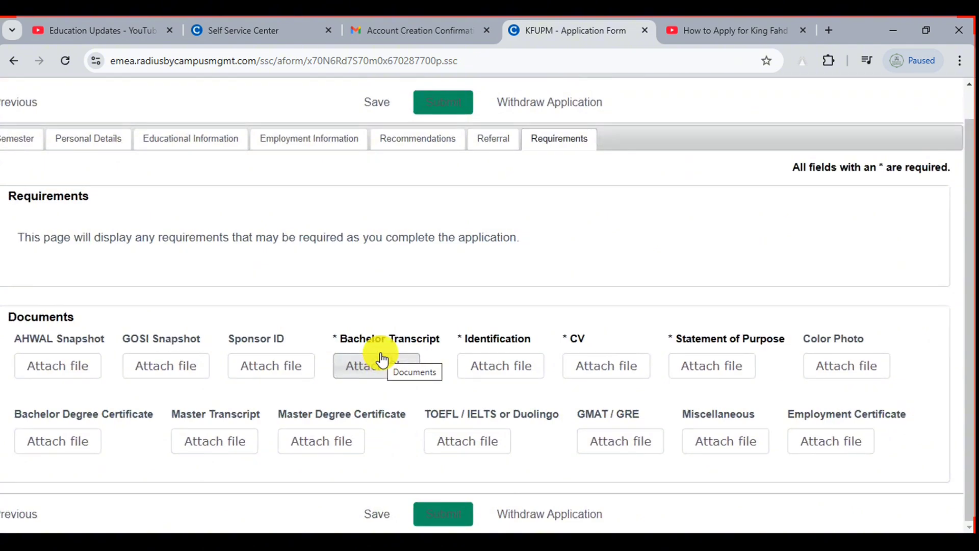
{"action": "scroll", "coordinate": [469, 362], "scroll_direction": "up", "scroll_amount": 5}
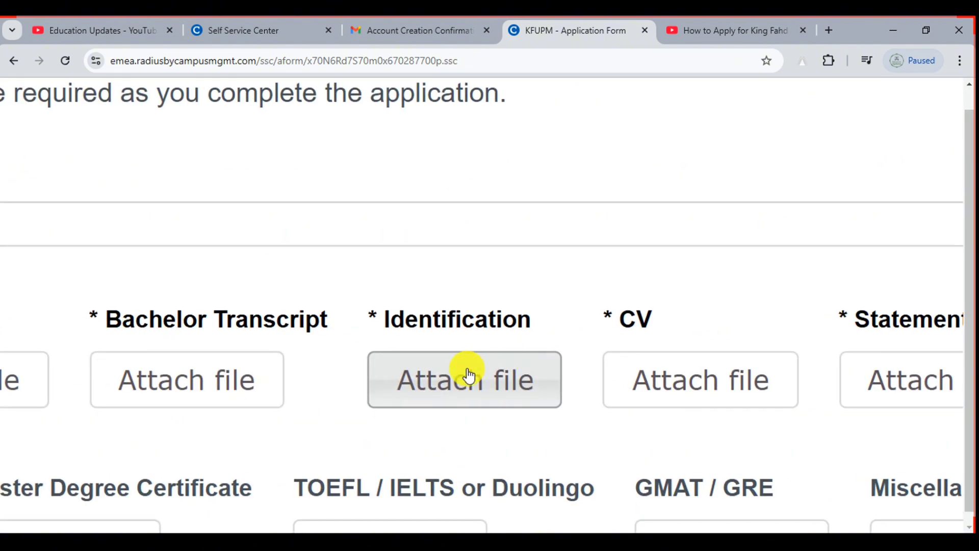
{"action": "scroll", "coordinate": [469, 374], "scroll_direction": "down", "scroll_amount": 5}
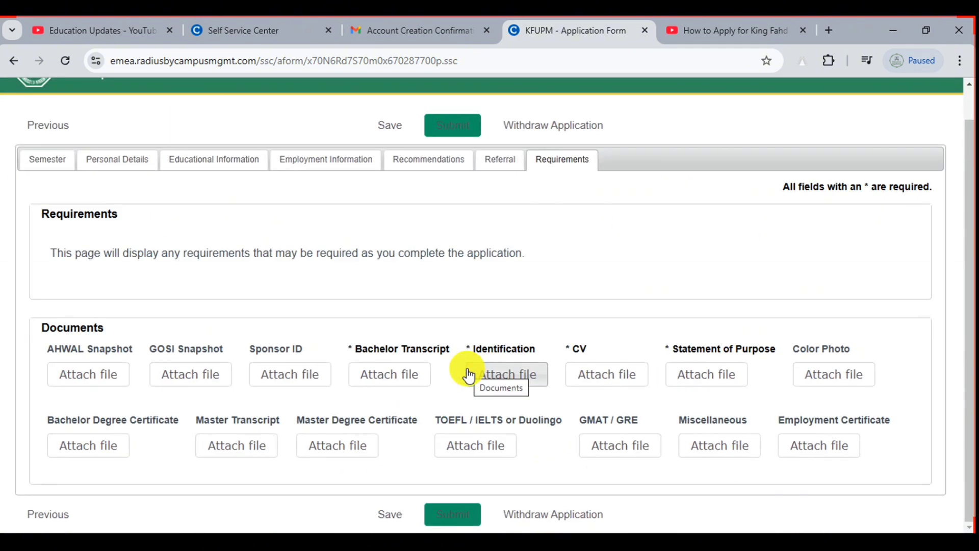
{"action": "scroll", "coordinate": [650, 386], "scroll_direction": "up", "scroll_amount": 5}
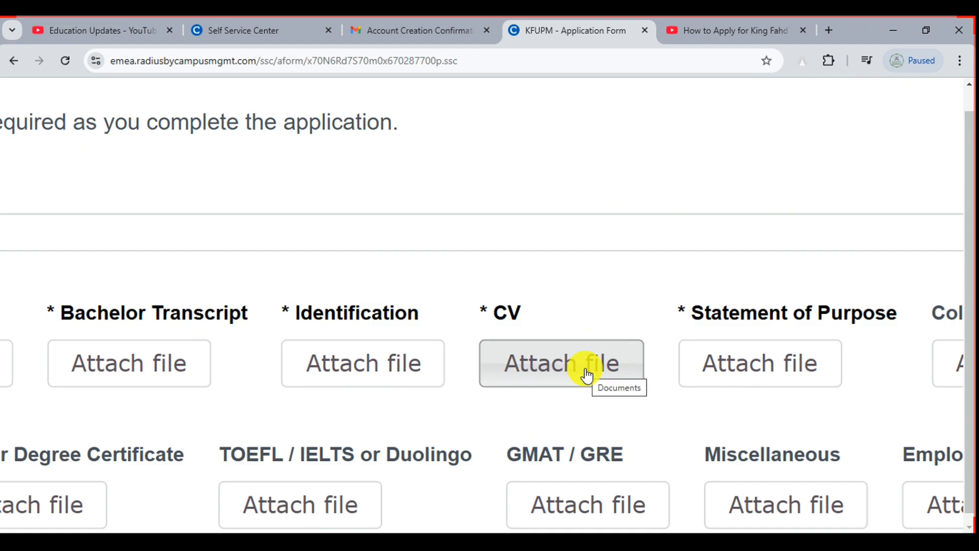
{"action": "scroll", "coordinate": [587, 375], "scroll_direction": "down", "scroll_amount": 5}
{"action": "scroll", "coordinate": [756, 356], "scroll_direction": "up", "scroll_amount": 5}
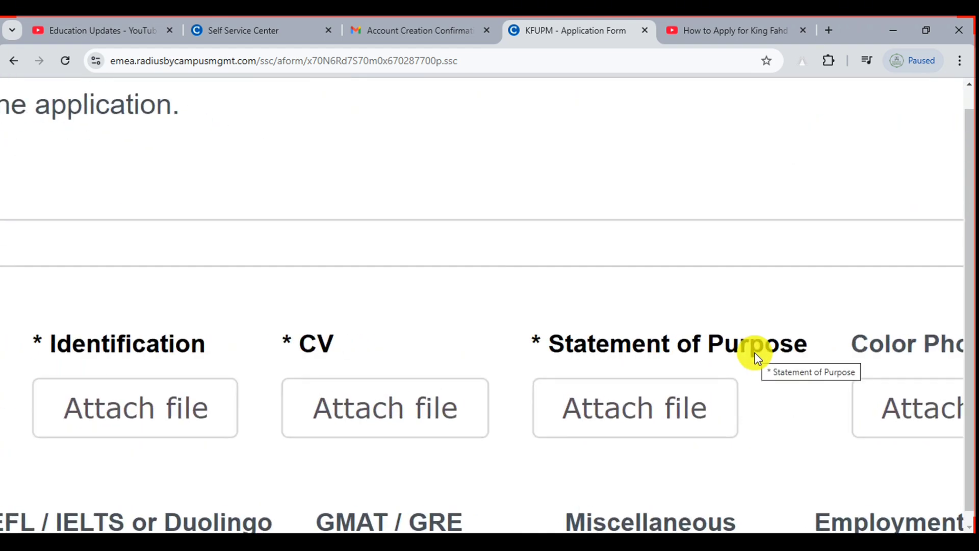
{"action": "scroll", "coordinate": [757, 357], "scroll_direction": "down", "scroll_amount": 5}
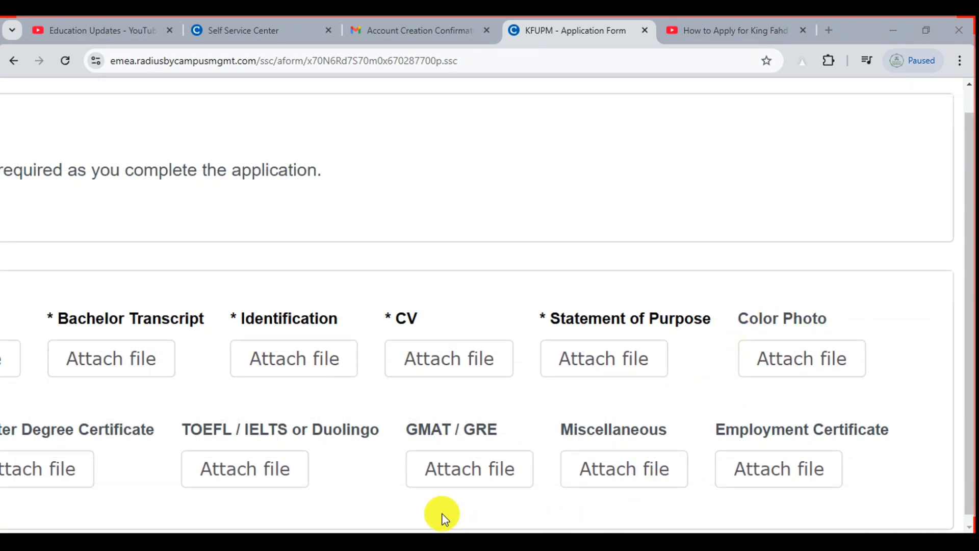
{"action": "mouse_move", "coordinate": [377, 294]}
{"action": "left_mouse_down"}
{"action": "mouse_move", "coordinate": [424, 353]}
{"action": "mouse_move", "coordinate": [518, 386]}
{"action": "left_mouse_up"}
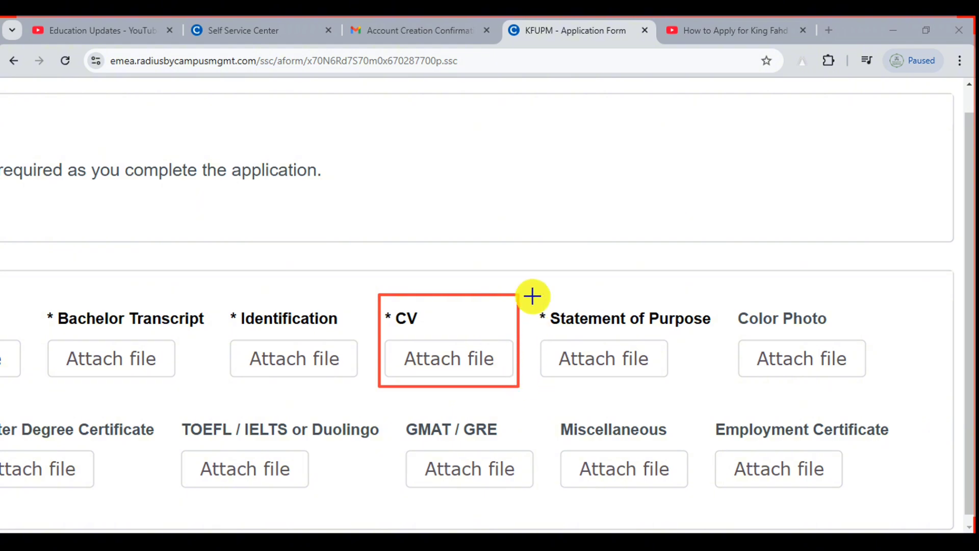
{"action": "mouse_move", "coordinate": [531, 292]}
{"action": "left_mouse_down"}
{"action": "mouse_move", "coordinate": [634, 393]}
{"action": "mouse_move", "coordinate": [716, 383]}
{"action": "left_mouse_up"}
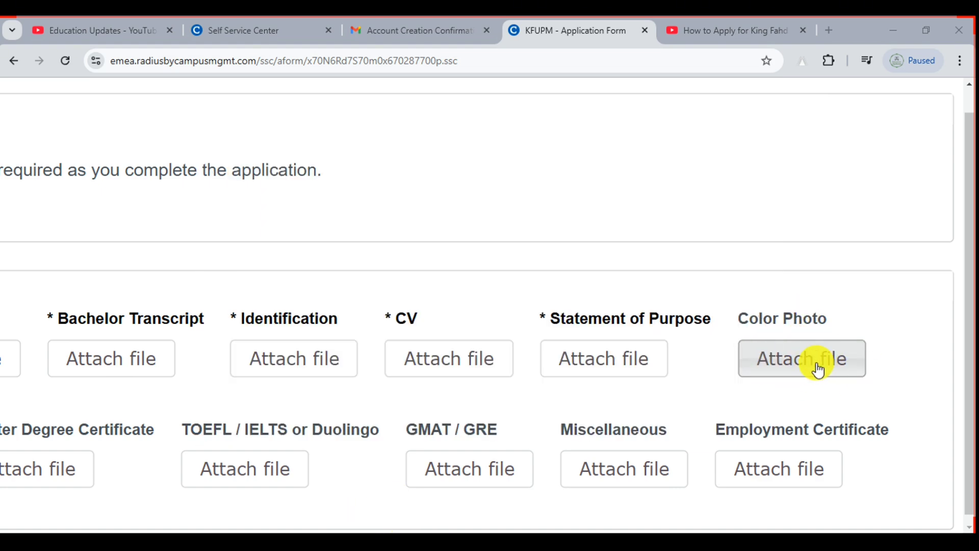
{"action": "scroll", "coordinate": [847, 351], "scroll_direction": "down", "scroll_amount": 5}
{"action": "scroll", "coordinate": [80, 450], "scroll_direction": "up", "scroll_amount": 5}
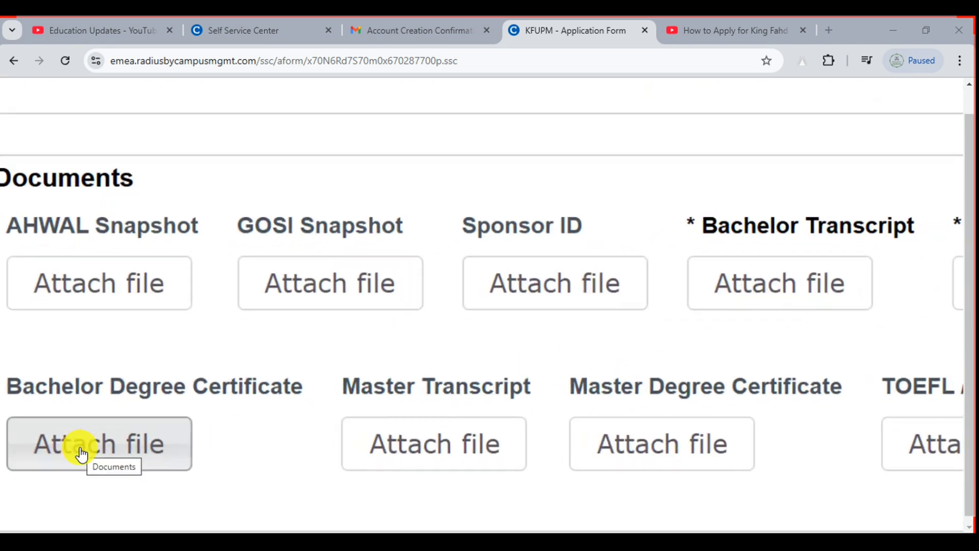
{"action": "scroll", "coordinate": [81, 450], "scroll_direction": "down", "scroll_amount": 5}
{"action": "scroll", "coordinate": [233, 438], "scroll_direction": "up", "scroll_amount": 4}
{"action": "scroll", "coordinate": [233, 441], "scroll_direction": "down", "scroll_amount": 4}
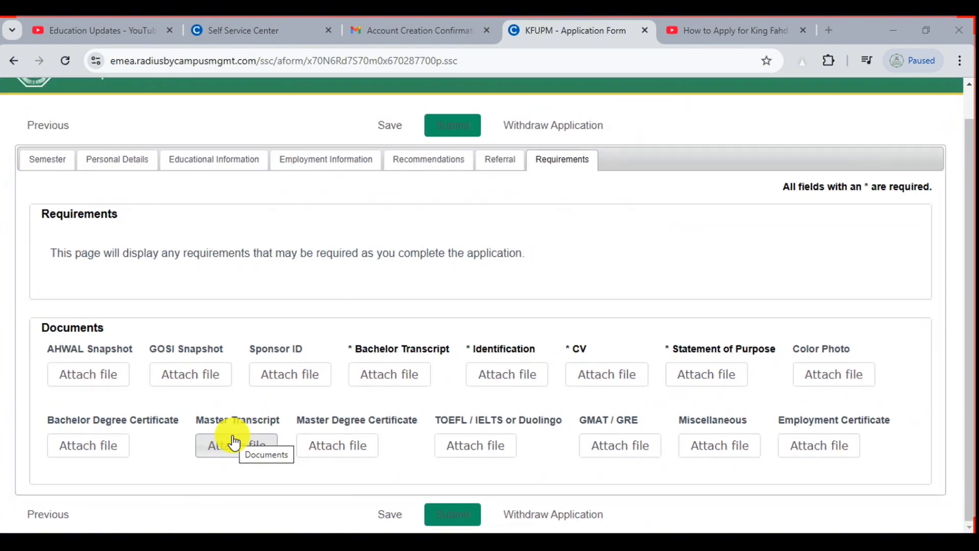
{"action": "scroll", "coordinate": [655, 448], "scroll_direction": "up", "scroll_amount": 5}
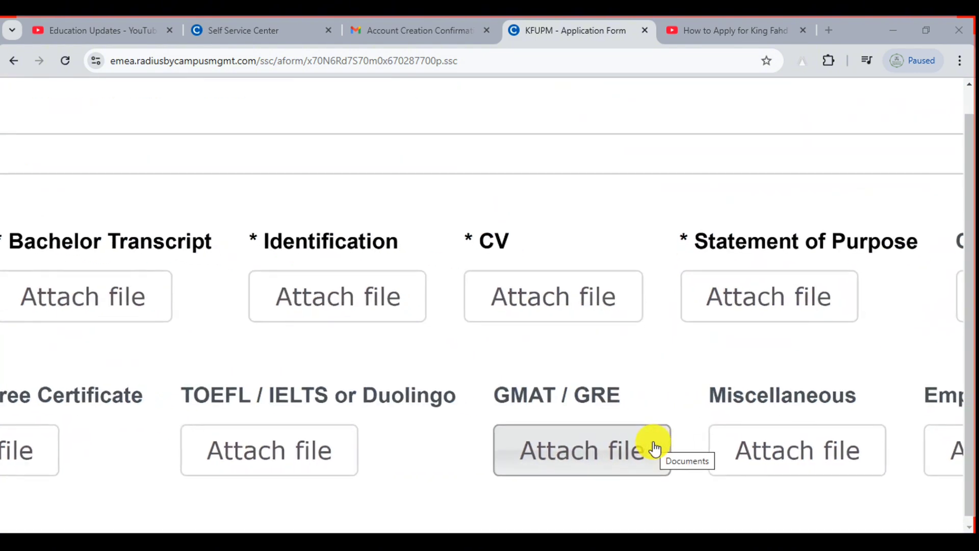
{"action": "scroll", "coordinate": [653, 448], "scroll_direction": "down", "scroll_amount": 5}
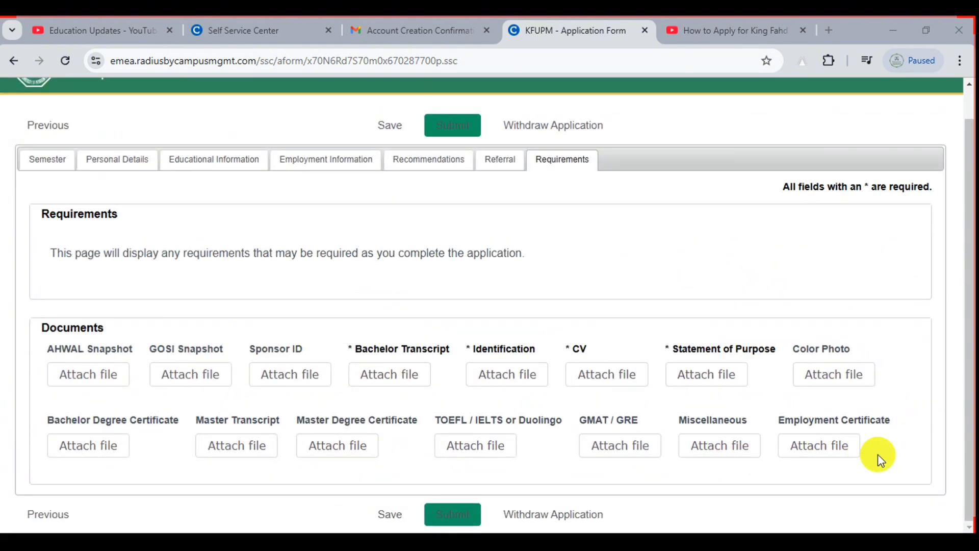
{"action": "scroll", "coordinate": [877, 456], "scroll_direction": "up", "scroll_amount": 5}
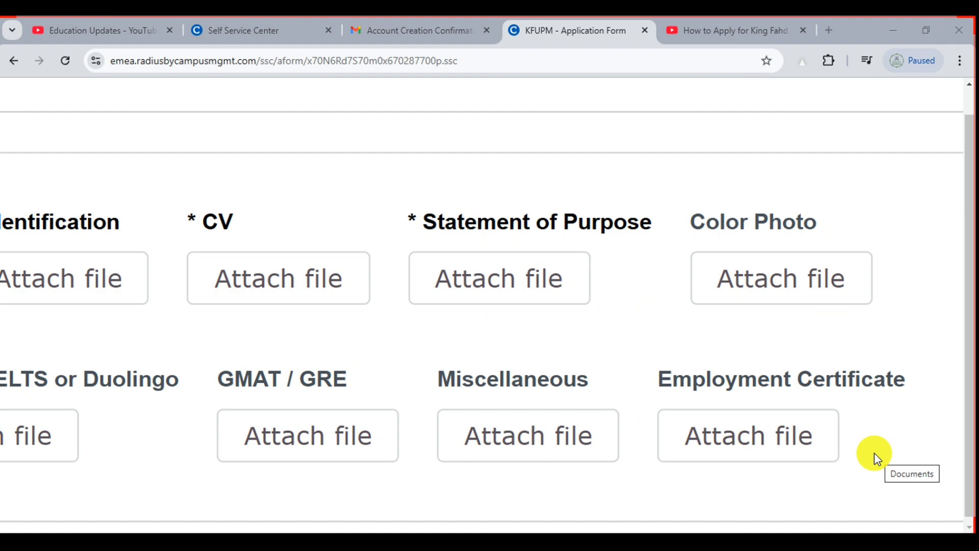
{"action": "scroll", "coordinate": [873, 451], "scroll_direction": "down", "scroll_amount": 5}
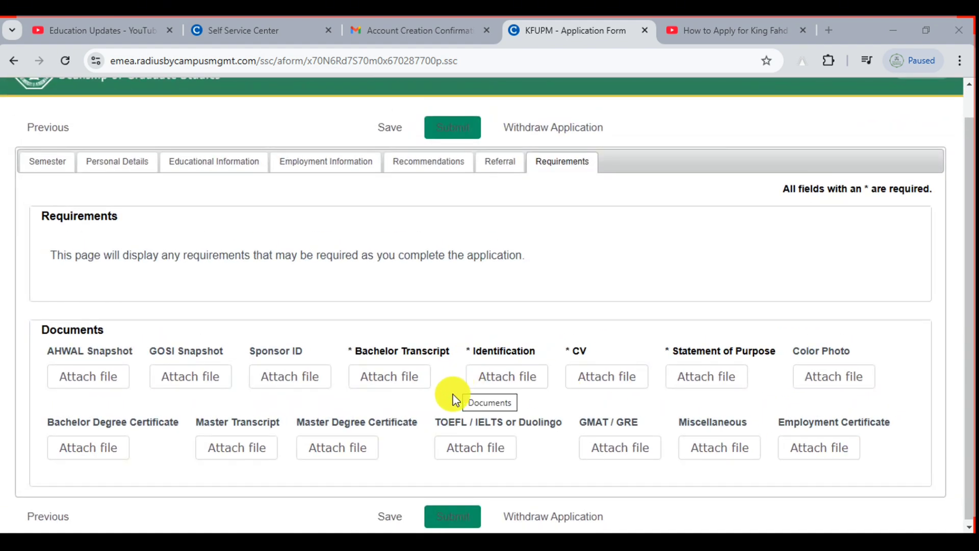
Save the Requirements section and dismiss the completed-sections summary
{"action": "left_click", "coordinate": [391, 517]}
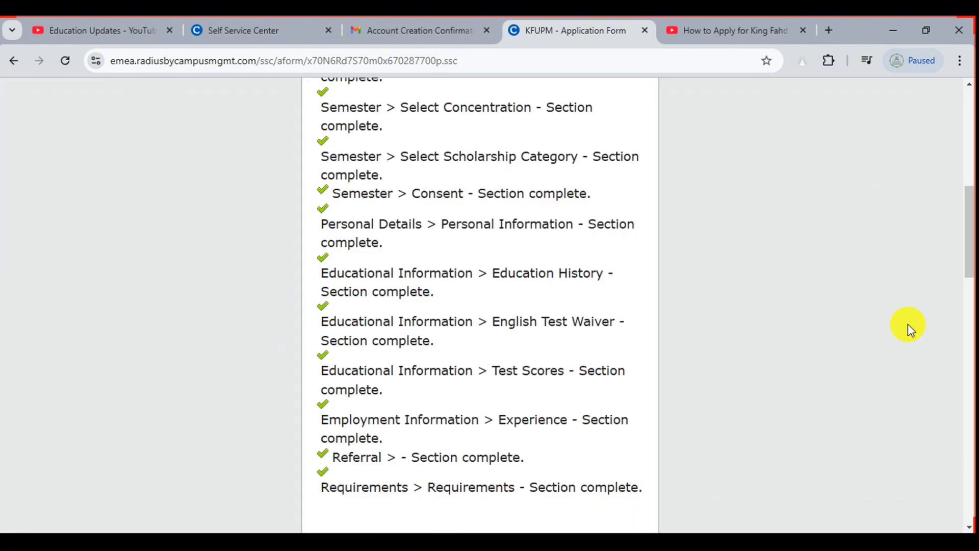
{"action": "left_click_drag", "start_coordinate": [963, 208], "coordinate": [968, 245]}
{"action": "left_click", "coordinate": [487, 350]}
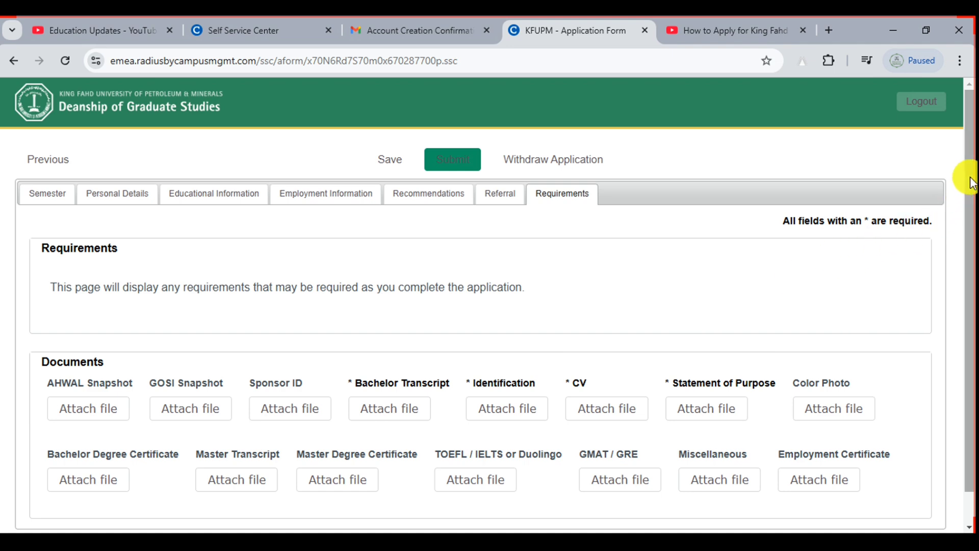
{"action": "left_click_drag", "start_coordinate": [967, 159], "coordinate": [968, 193]}
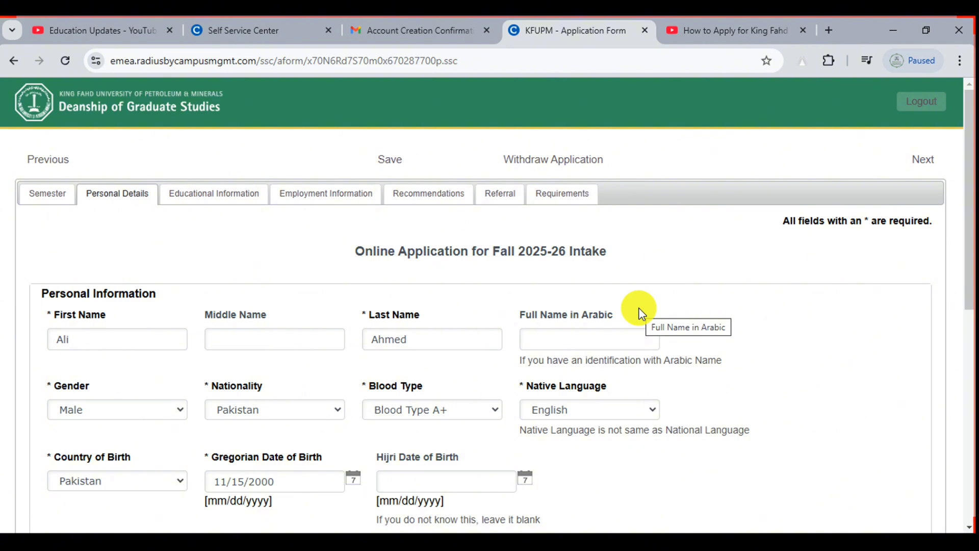
Bring up the Education Updates YouTube channel's Videos page listing its latest uploads
{"action": "left_click", "coordinate": [49, 20]}
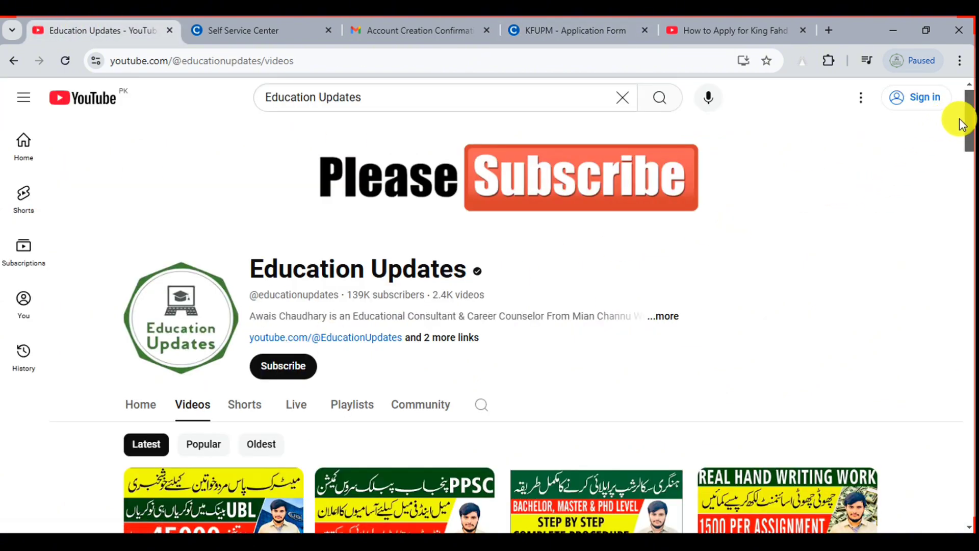
{"action": "mouse_move", "coordinate": [965, 120]}
{"action": "left_mouse_down"}
{"action": "mouse_move", "coordinate": [969, 286]}
{"action": "mouse_move", "coordinate": [971, 120]}
{"action": "left_mouse_up"}
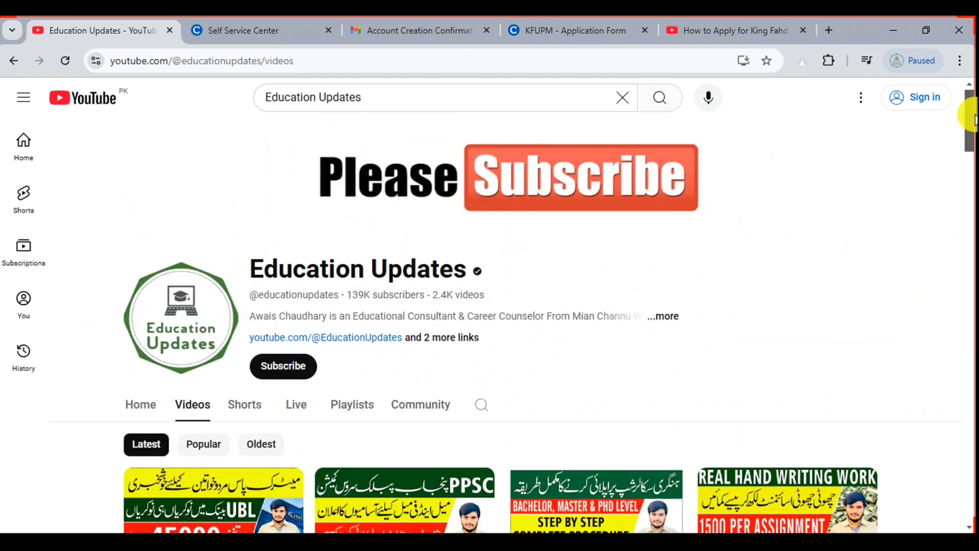